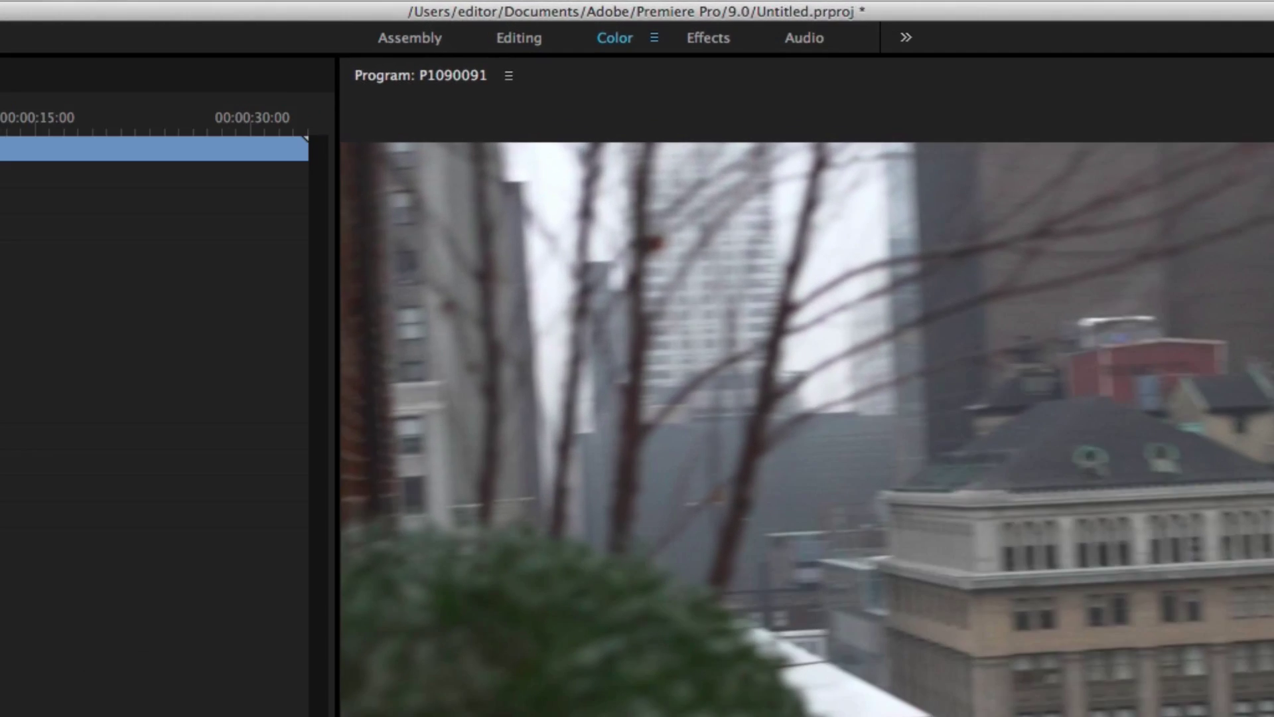
Switch from the Editing to the Color workspace and hide Vectorscope YUV in the Lumetri Scopes, keeping Waveform (RGB).
left_click(589, 26)
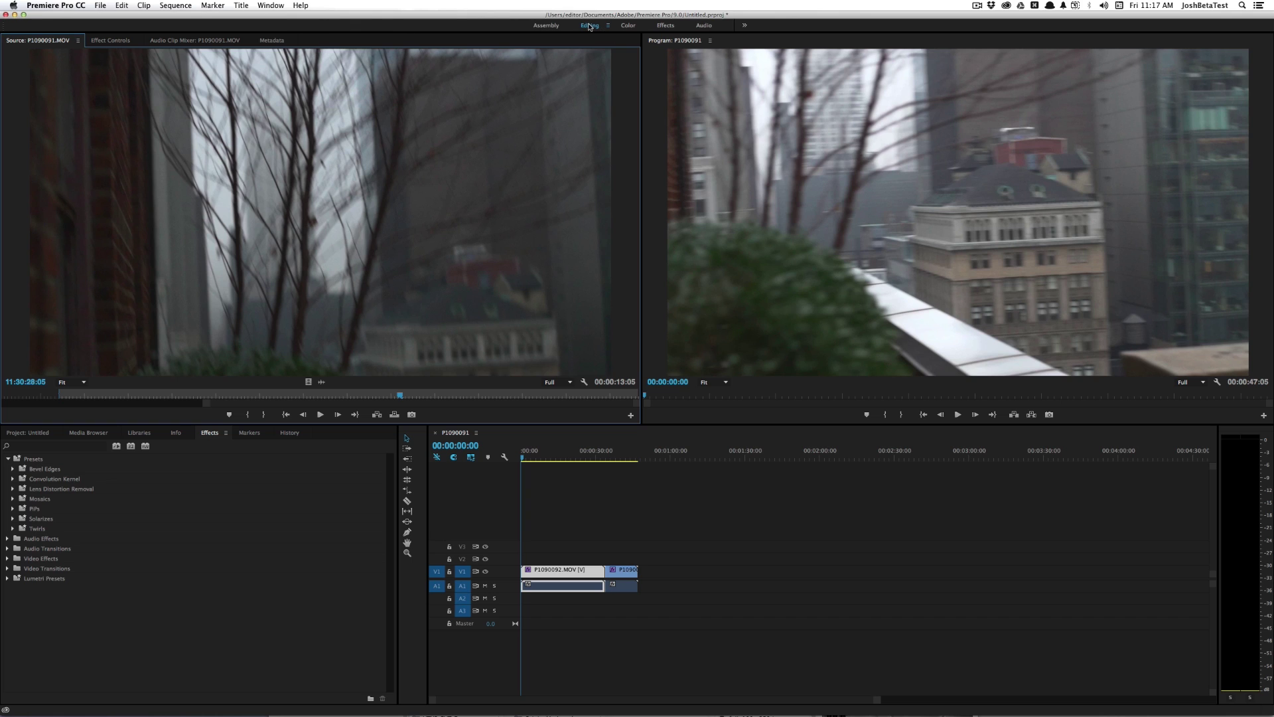
left_click(628, 27)
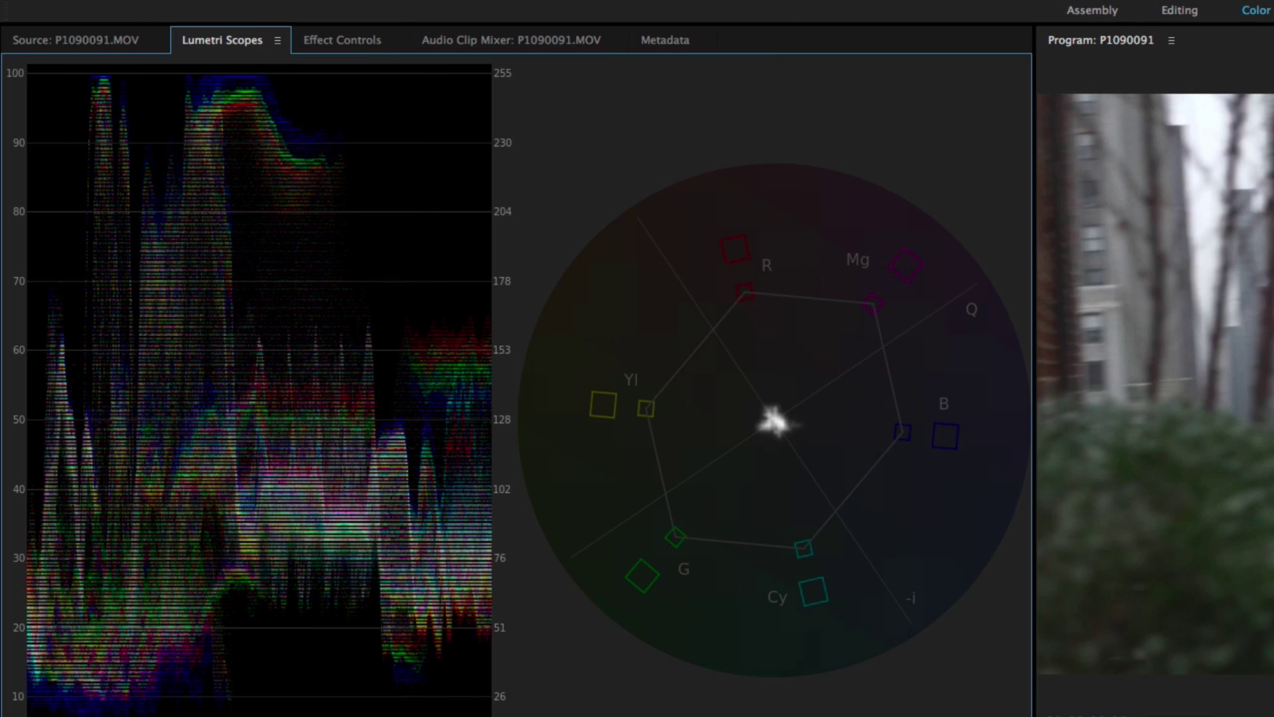
right_click(365, 545)
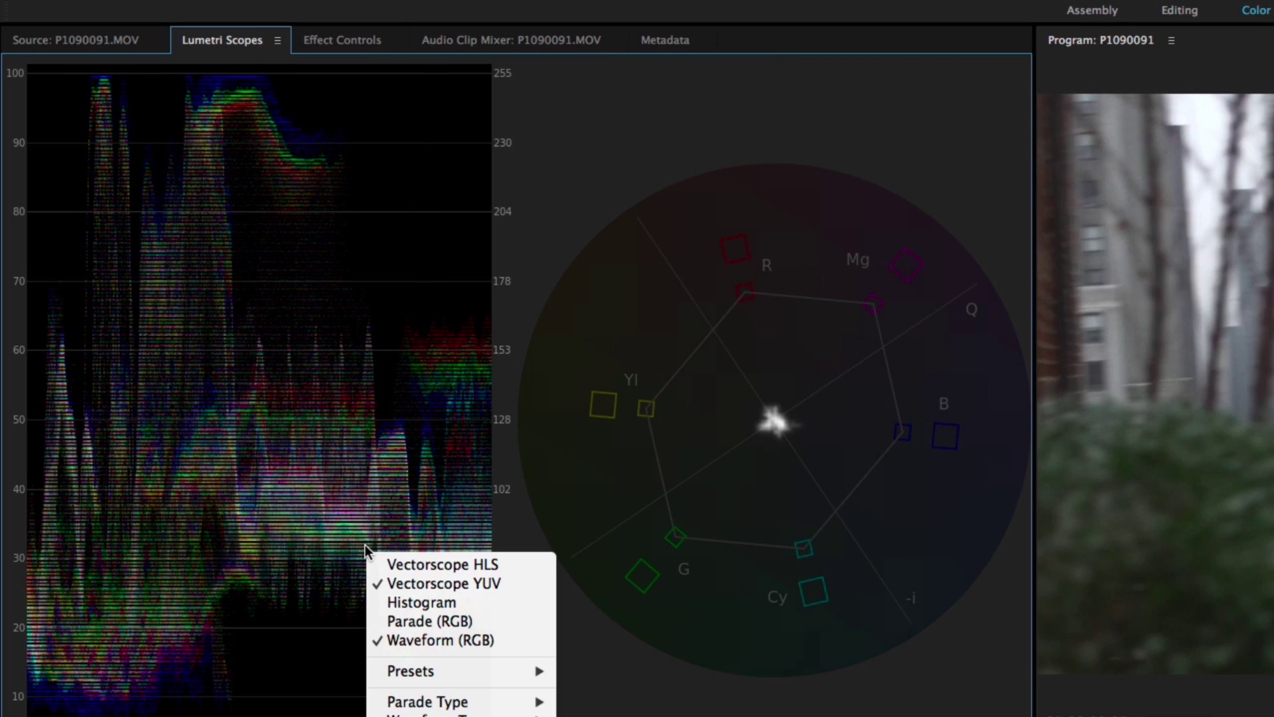
left_click(432, 583)
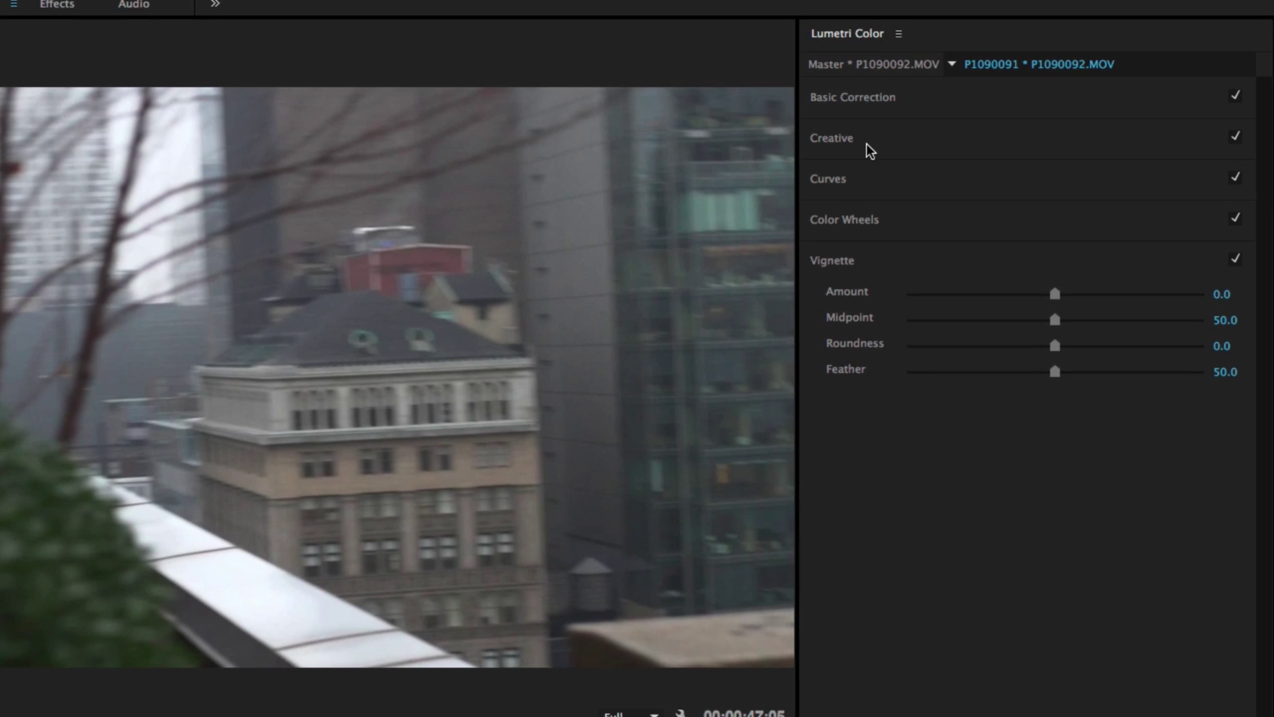
Look through the Creative, Basic Correction and Curves sections of Lumetri Color.
left_click(869, 146)
left_click(856, 99)
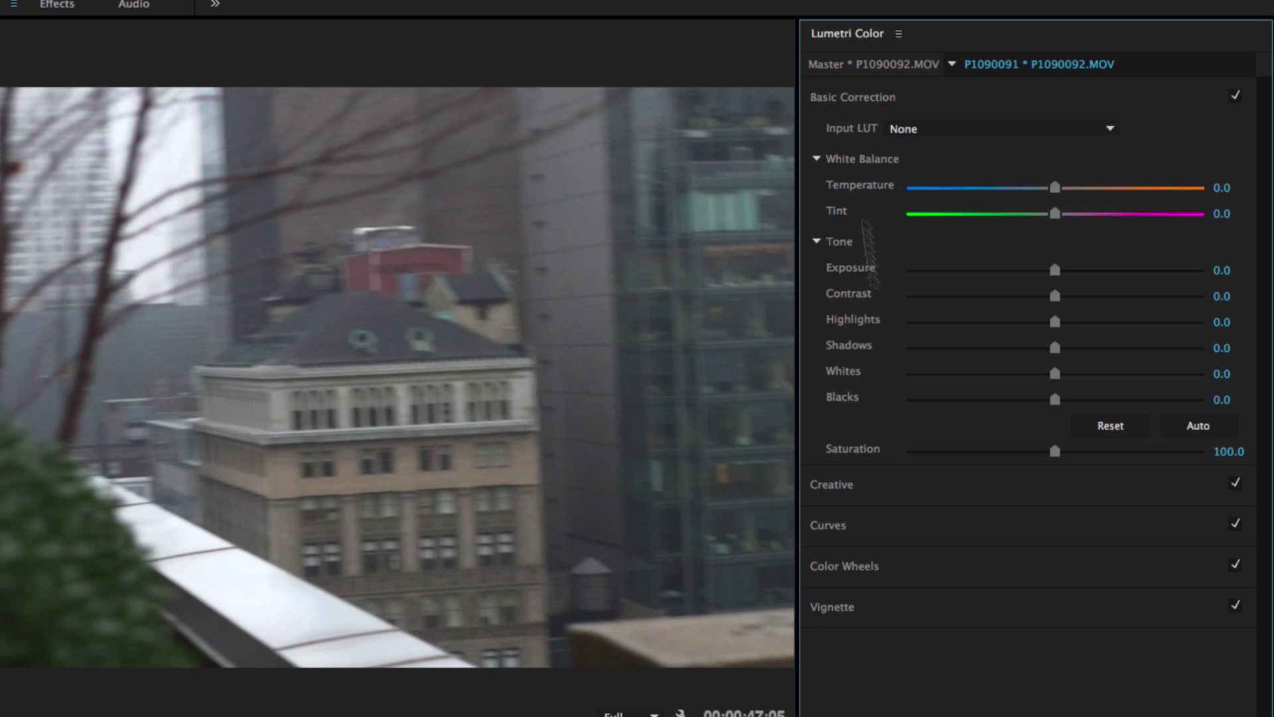
left_click(847, 530)
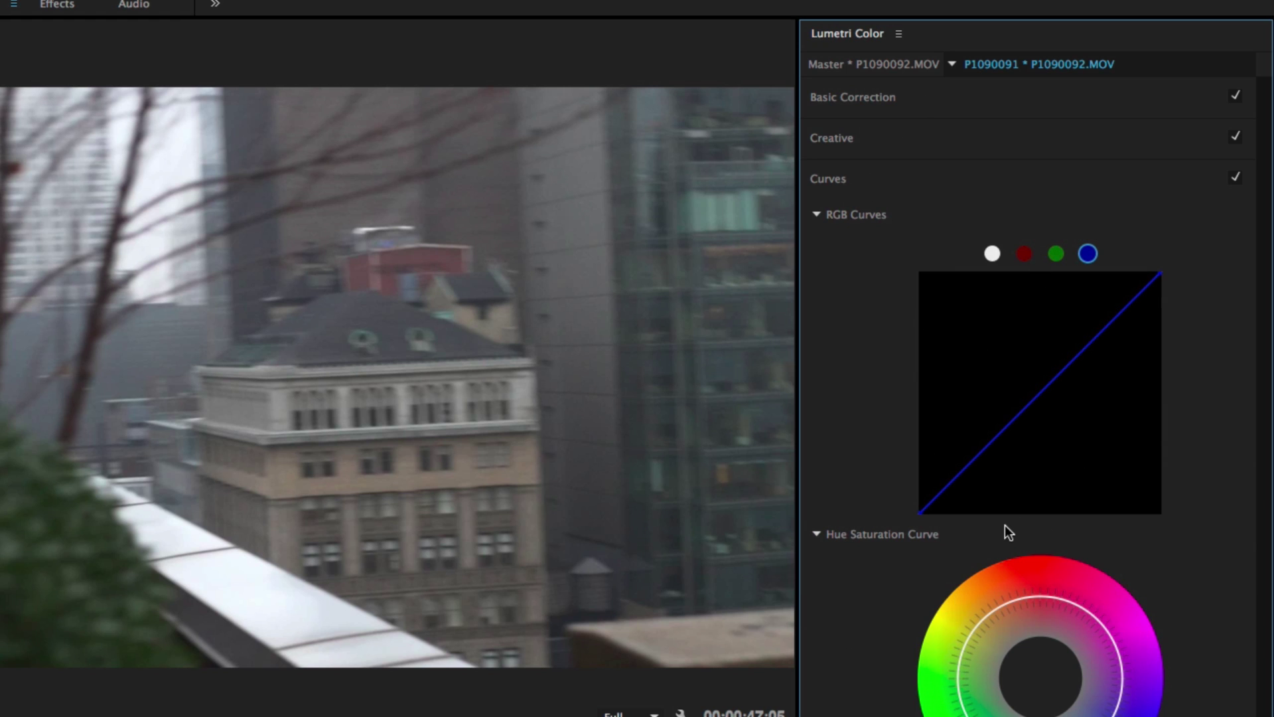
Turn off Solo Mode in Lumetri Color and expand Basic Correction alongside Curves.
left_click(899, 36)
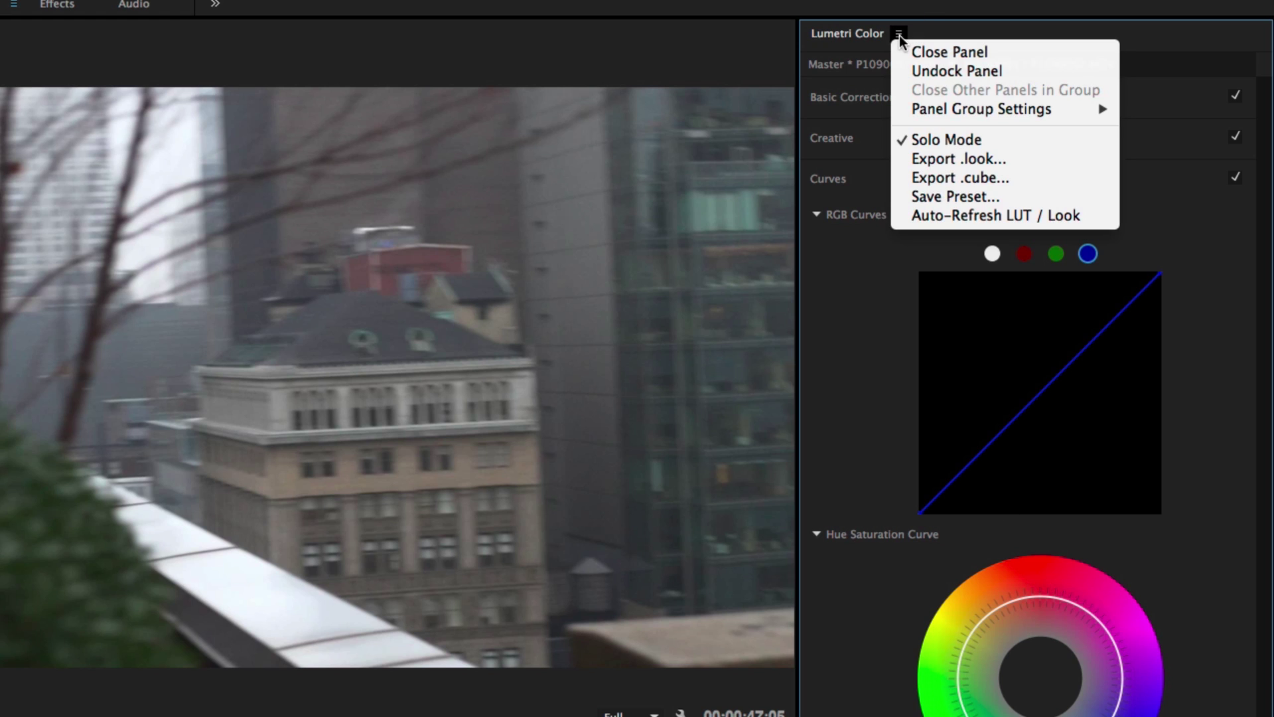
left_click(929, 135)
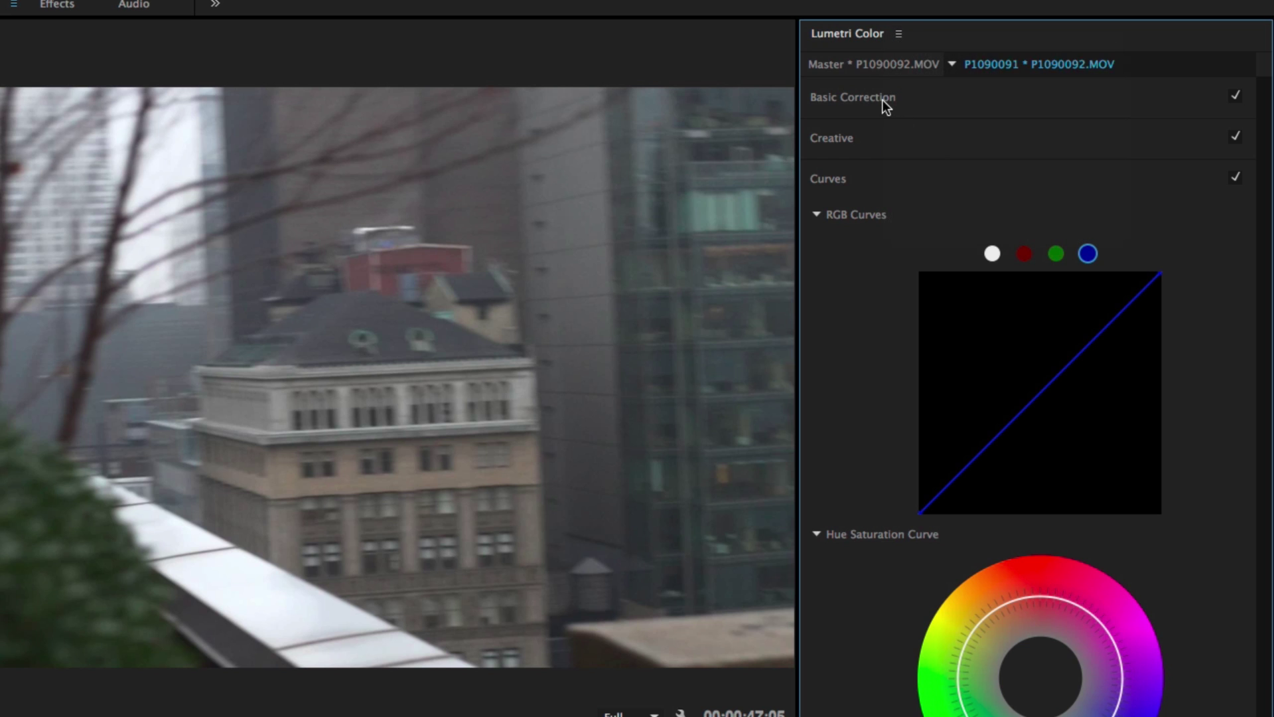
left_click(884, 100)
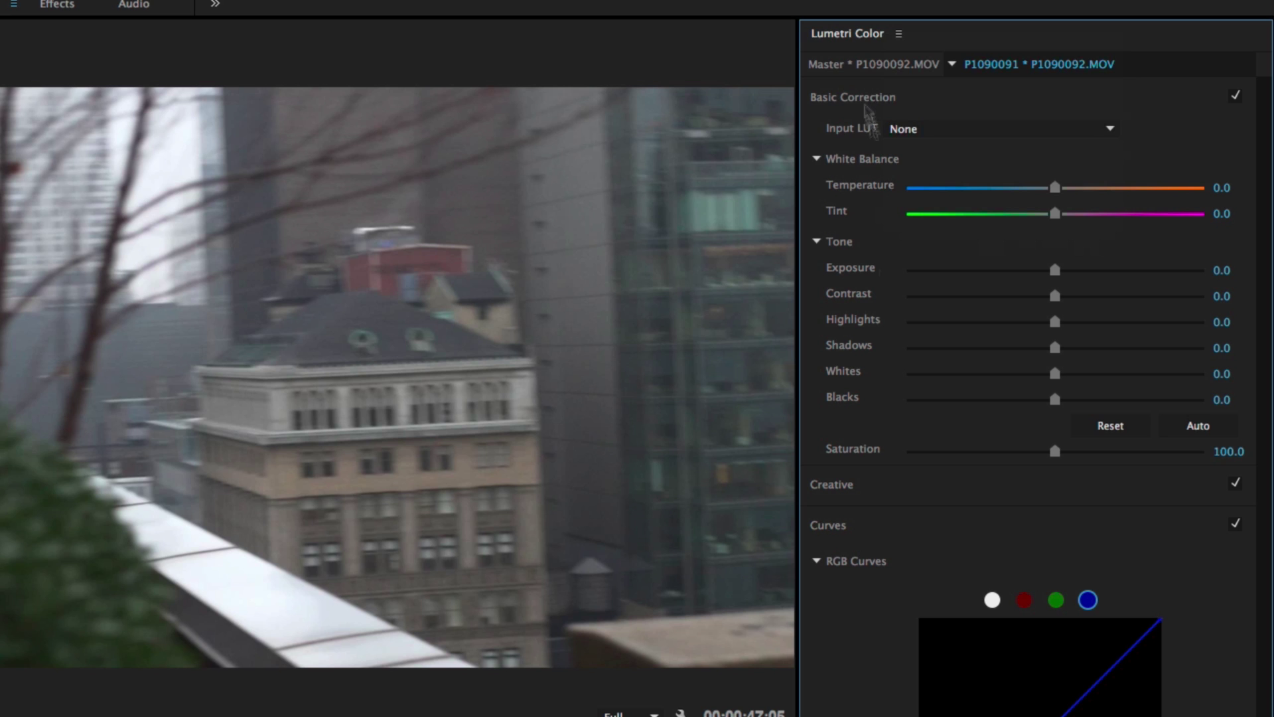
Turn Solo Mode back on in Lumetri Color and keep only the Basic Correction section expanded.
left_click(900, 34)
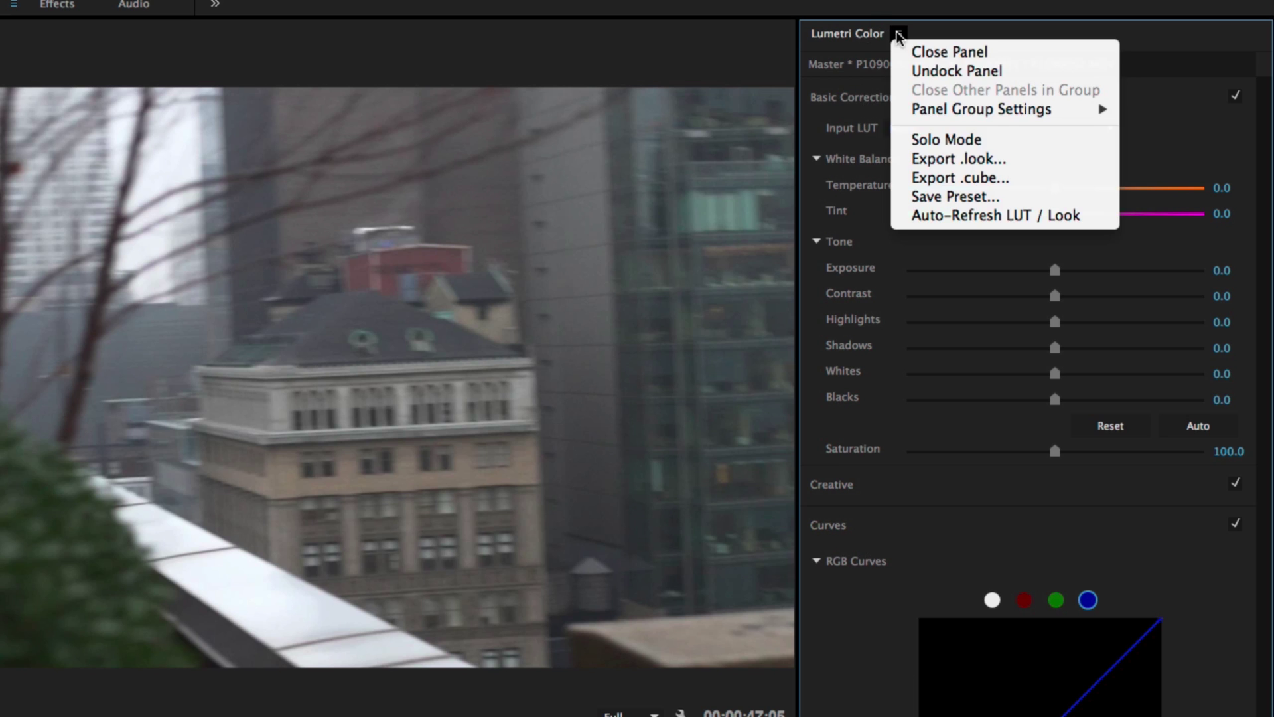
left_click(938, 138)
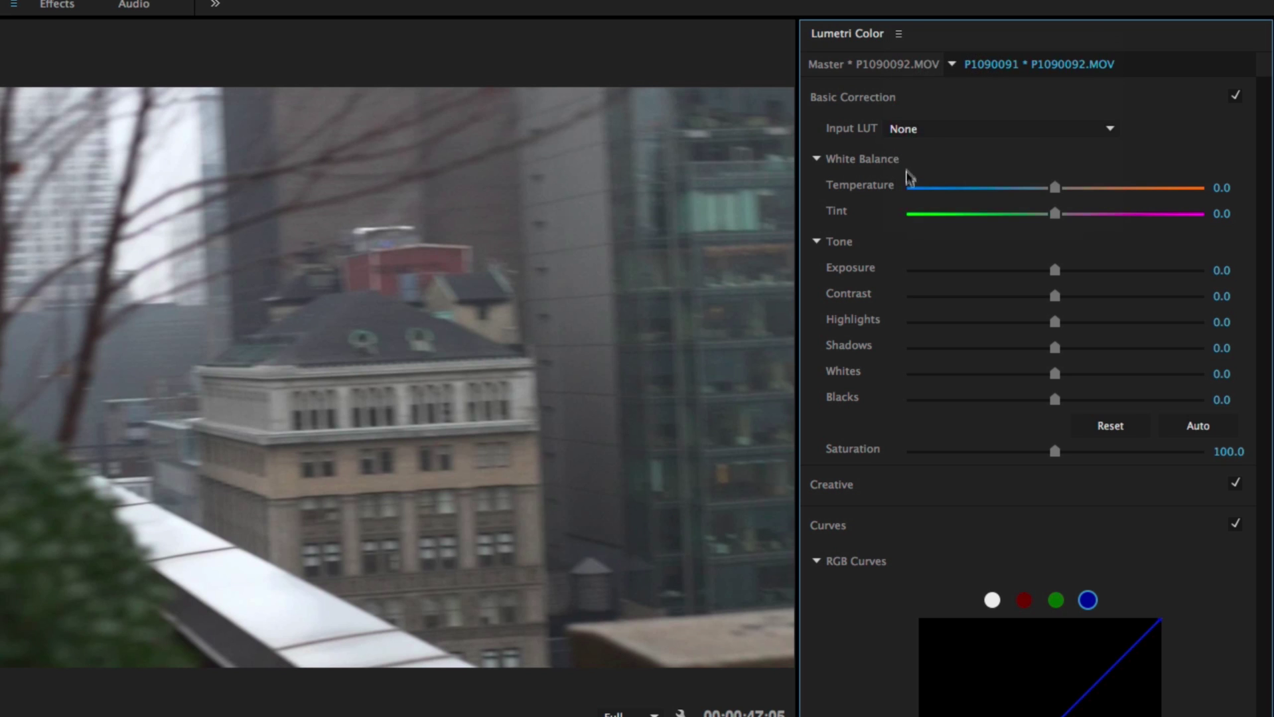
left_click(855, 98)
left_click(853, 97)
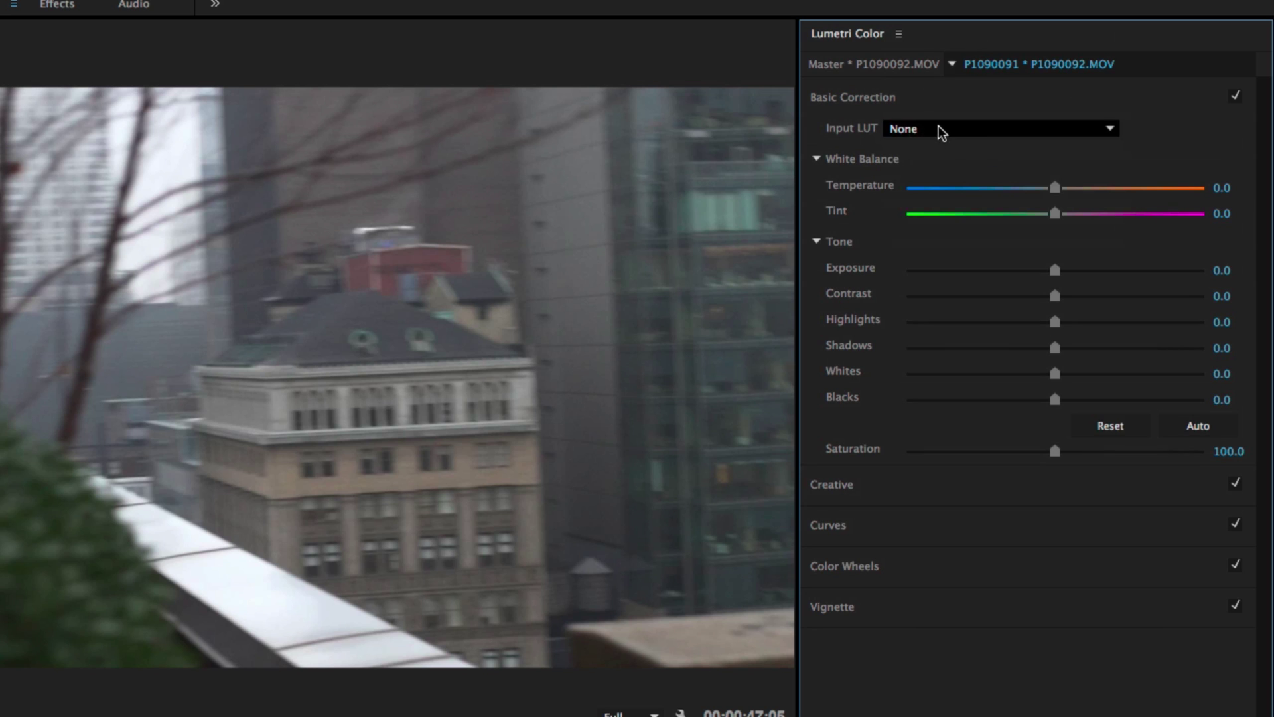
Apply the ALEXA_Default_LogC2Rec709 input LUT to the clip and play the sequence to 00:00:04:19.
left_click(968, 128)
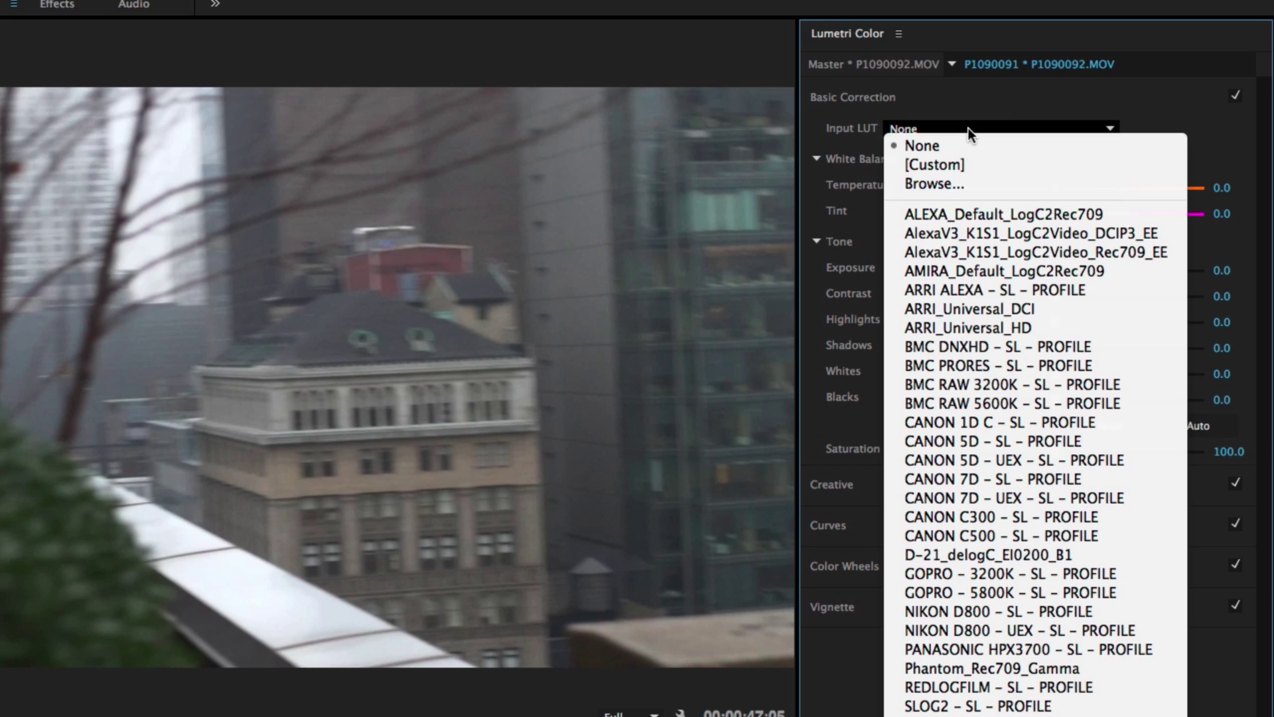
left_click(991, 219)
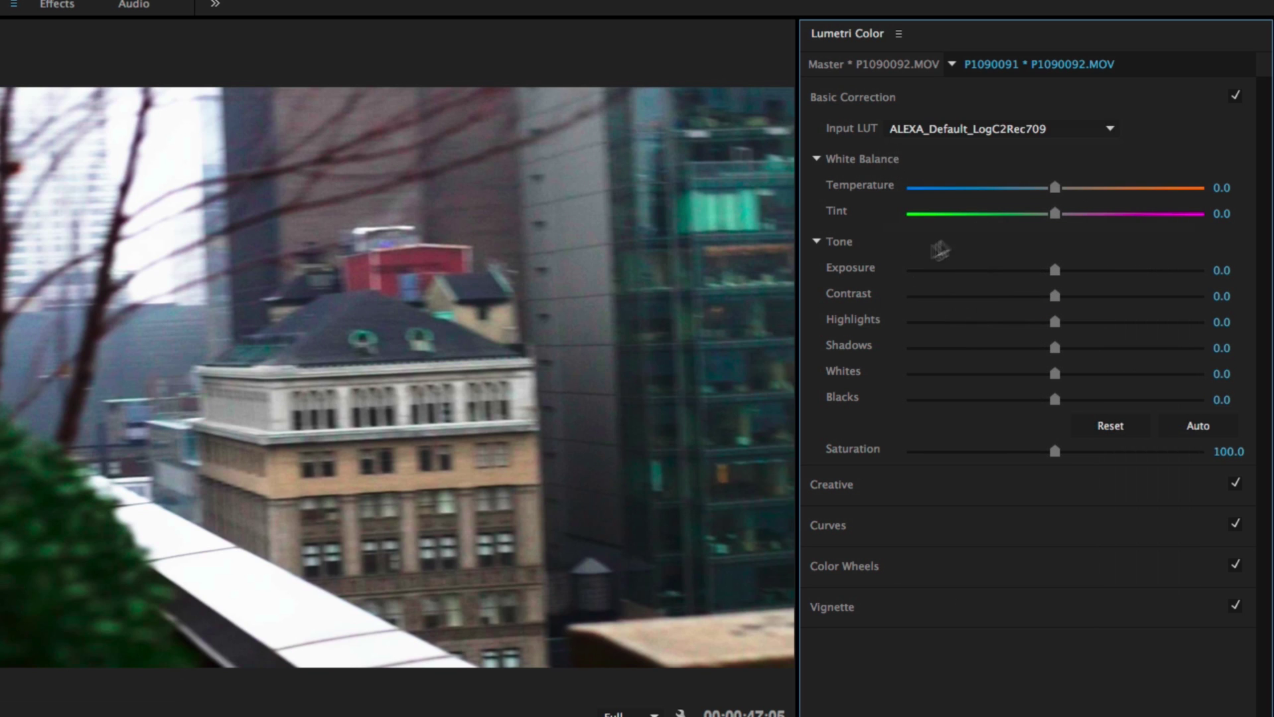
key("space")
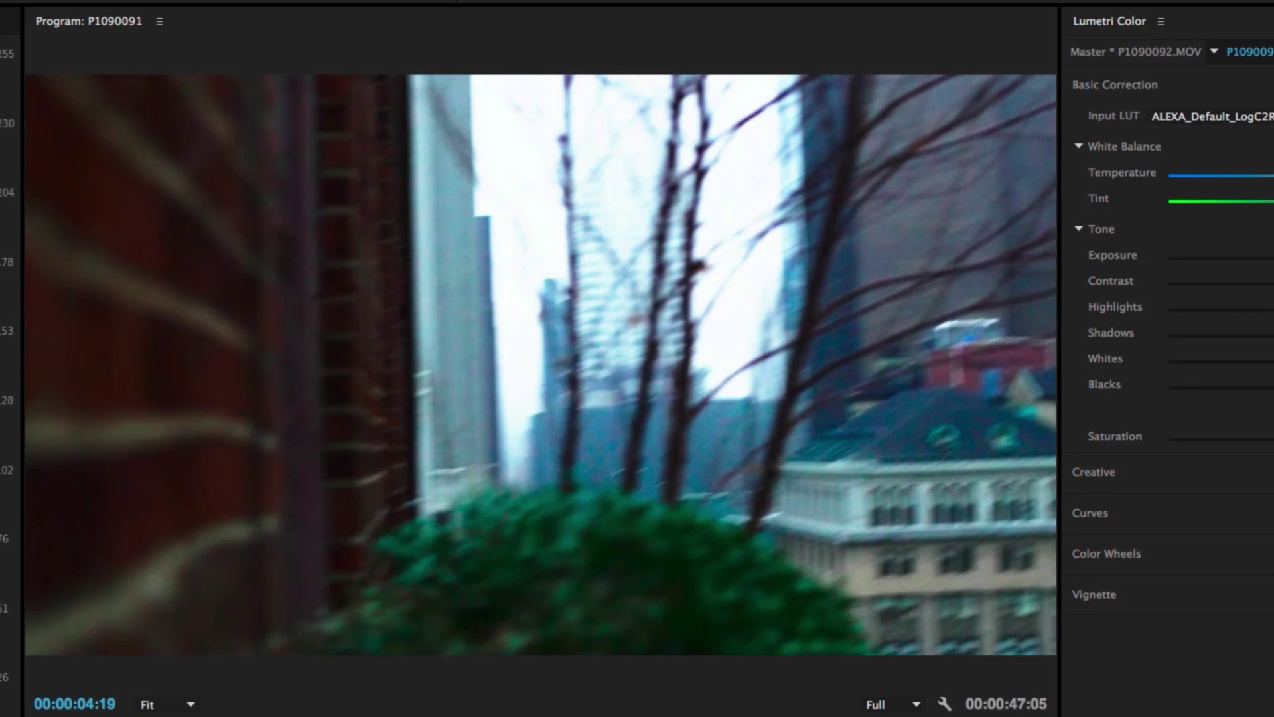
Open the file chooser for a custom input LUT, cancel it, and return the Input LUT to None.
left_click(1213, 113)
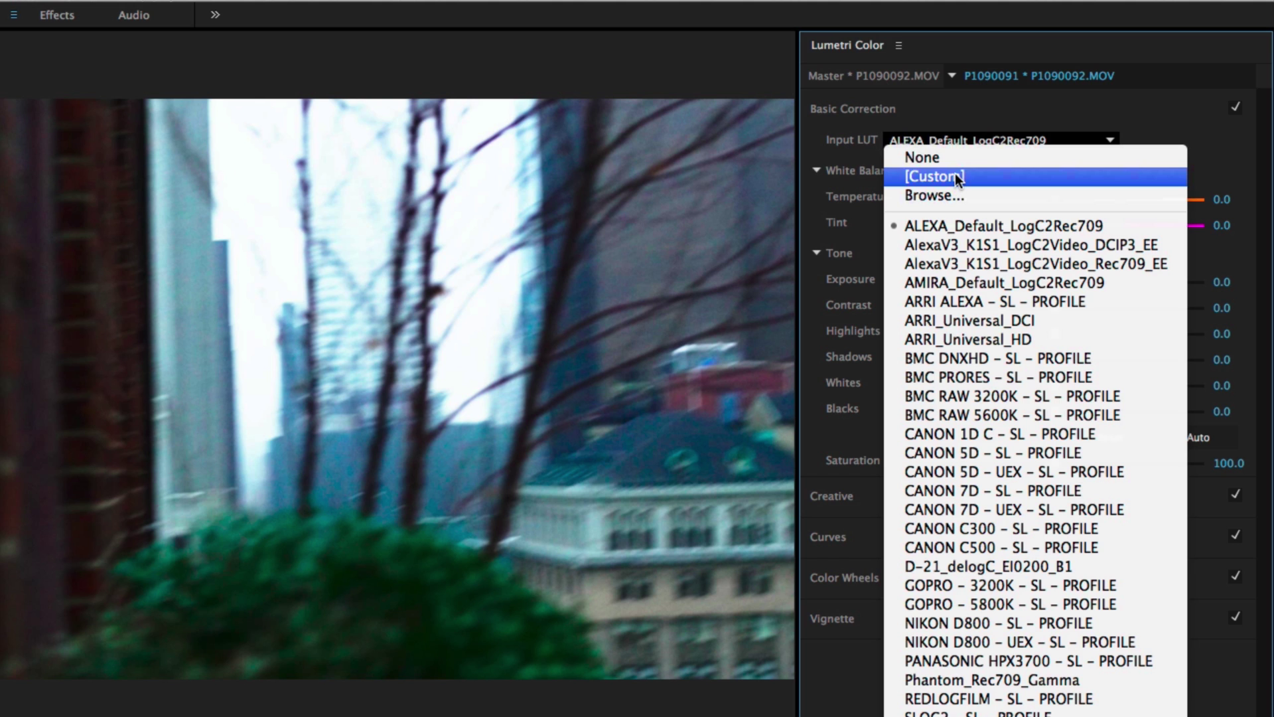
left_click(955, 174)
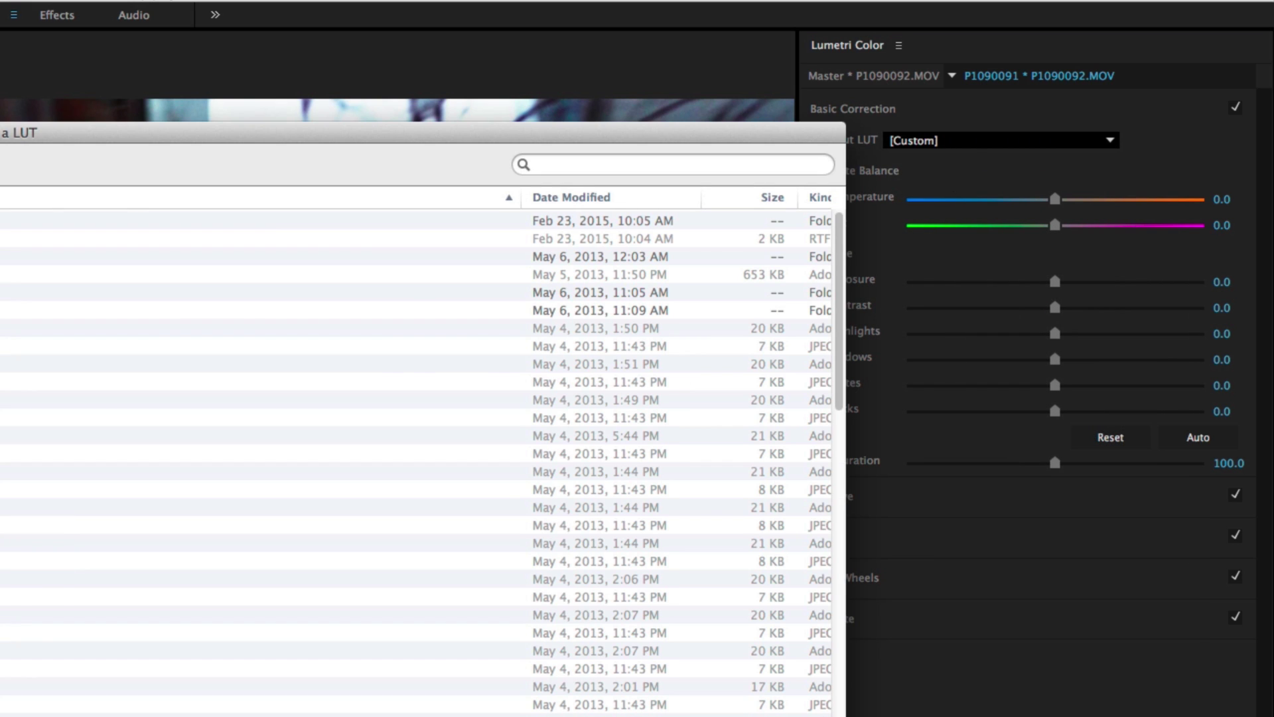
key("Escape")
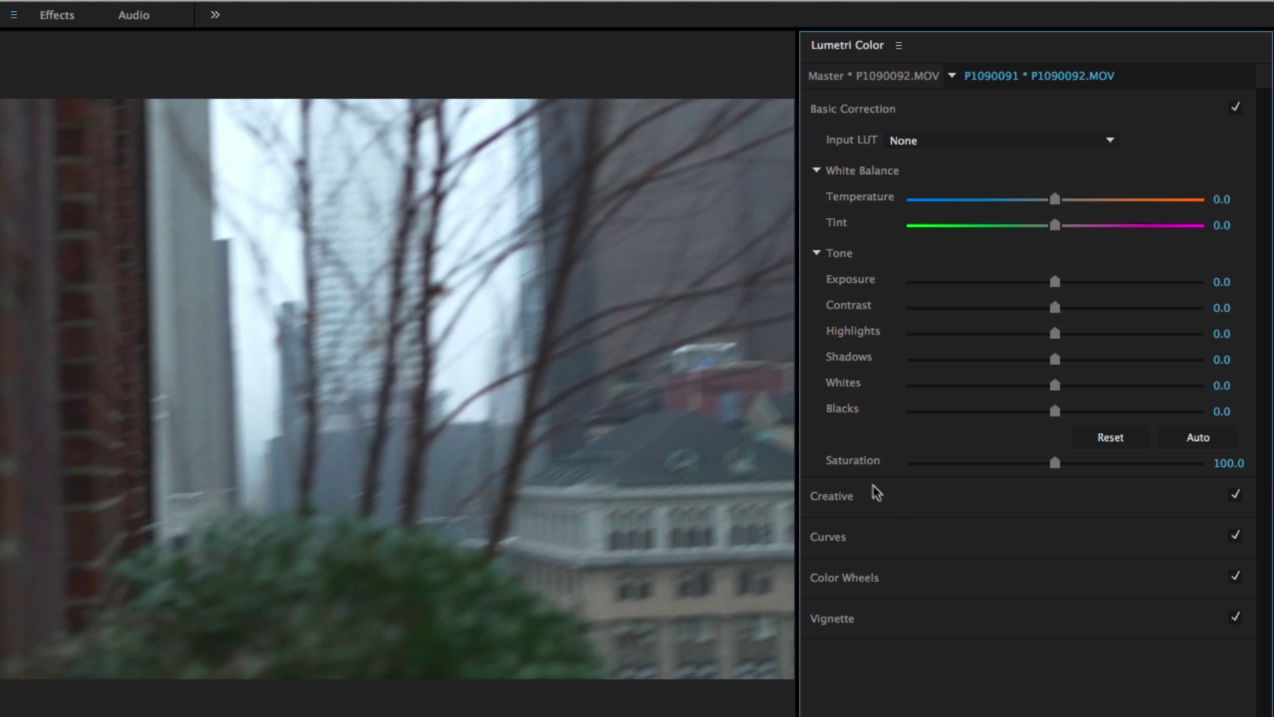
Glance at the Creative section, then in Basic Correction set Contrast to 36, Highlights to -80.7 and Shadows to 24.
left_click(888, 505)
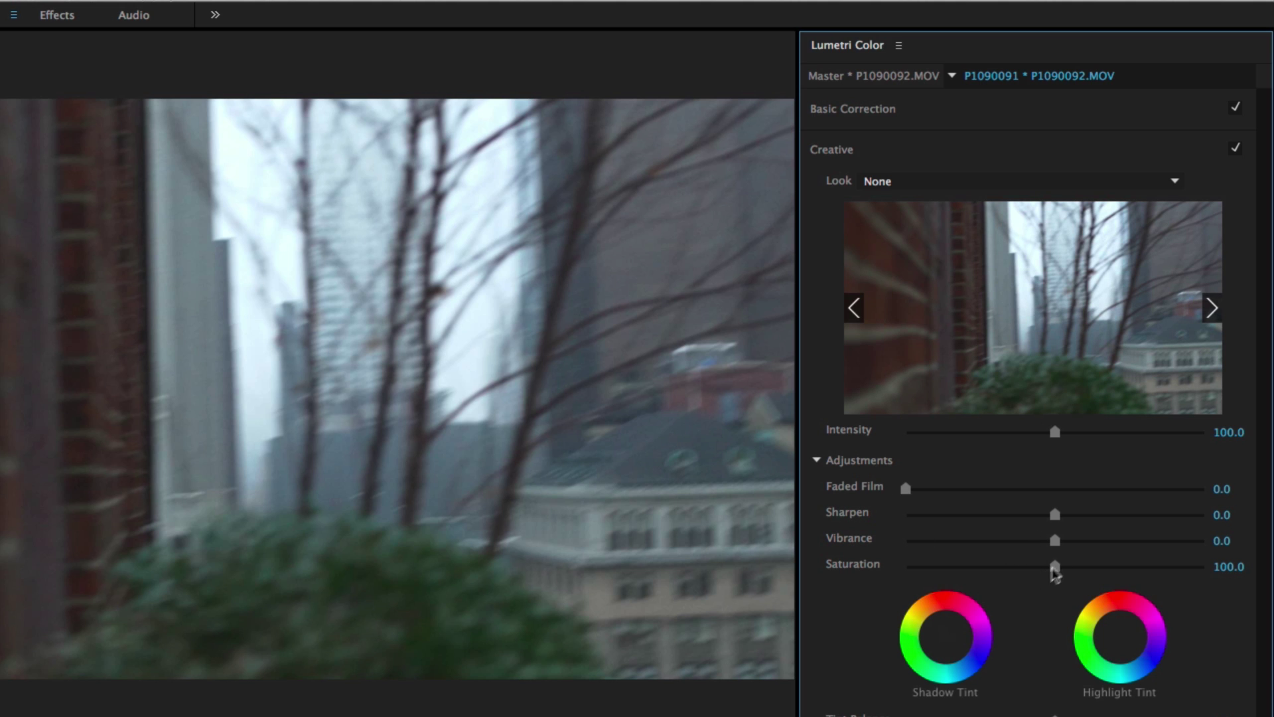
left_click(875, 113)
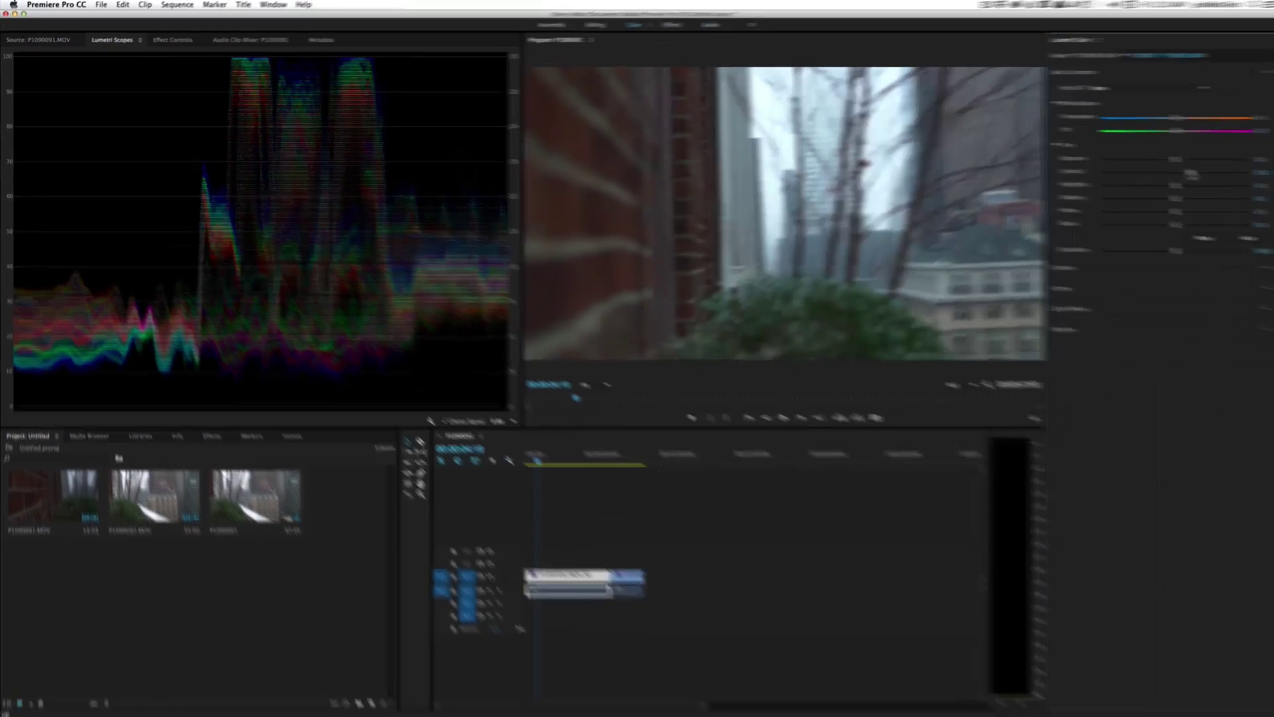
left_click_drag(1192, 174, 1191, 172)
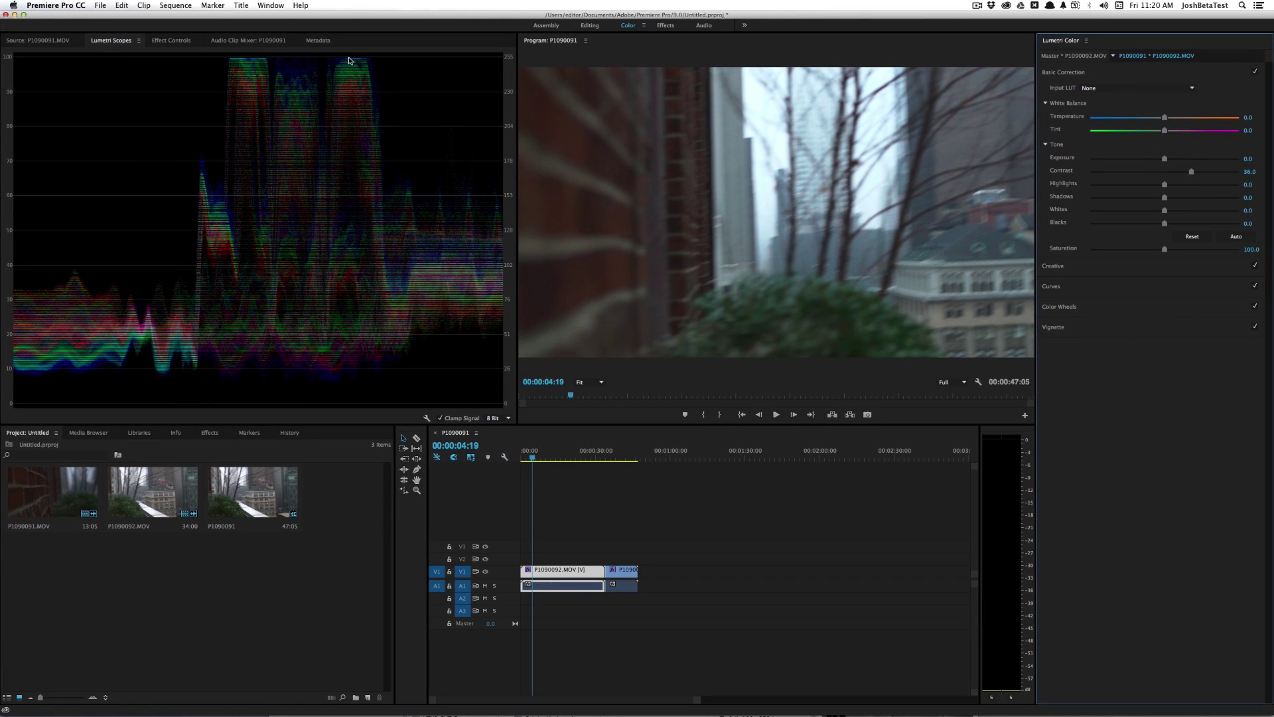
mouse_move(1164, 184)
left_mouse_down()
mouse_move(1106, 187)
mouse_move(1181, 200)
left_mouse_up()
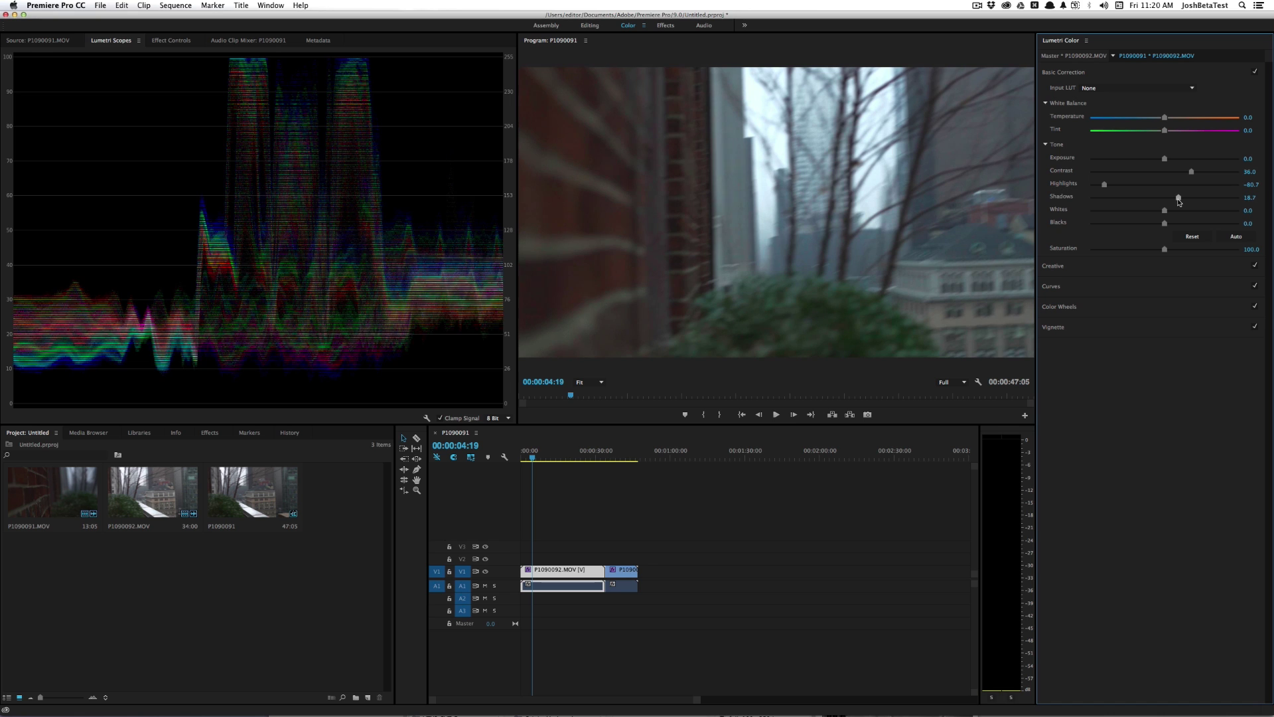
left_click_drag(1181, 200, 1183, 201)
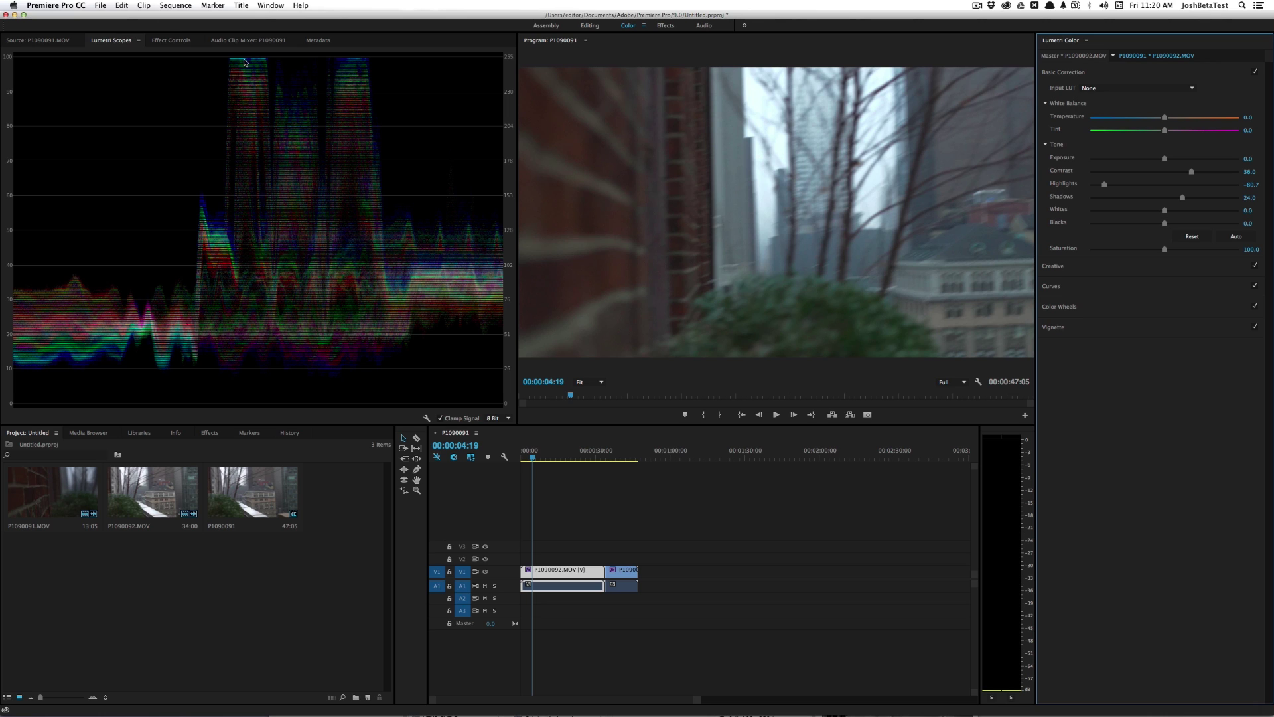
Lower the clip's Whites to -47.3 and its Blacks to -24.7 in Basic Correction.
left_click_drag(1167, 214, 1136, 213)
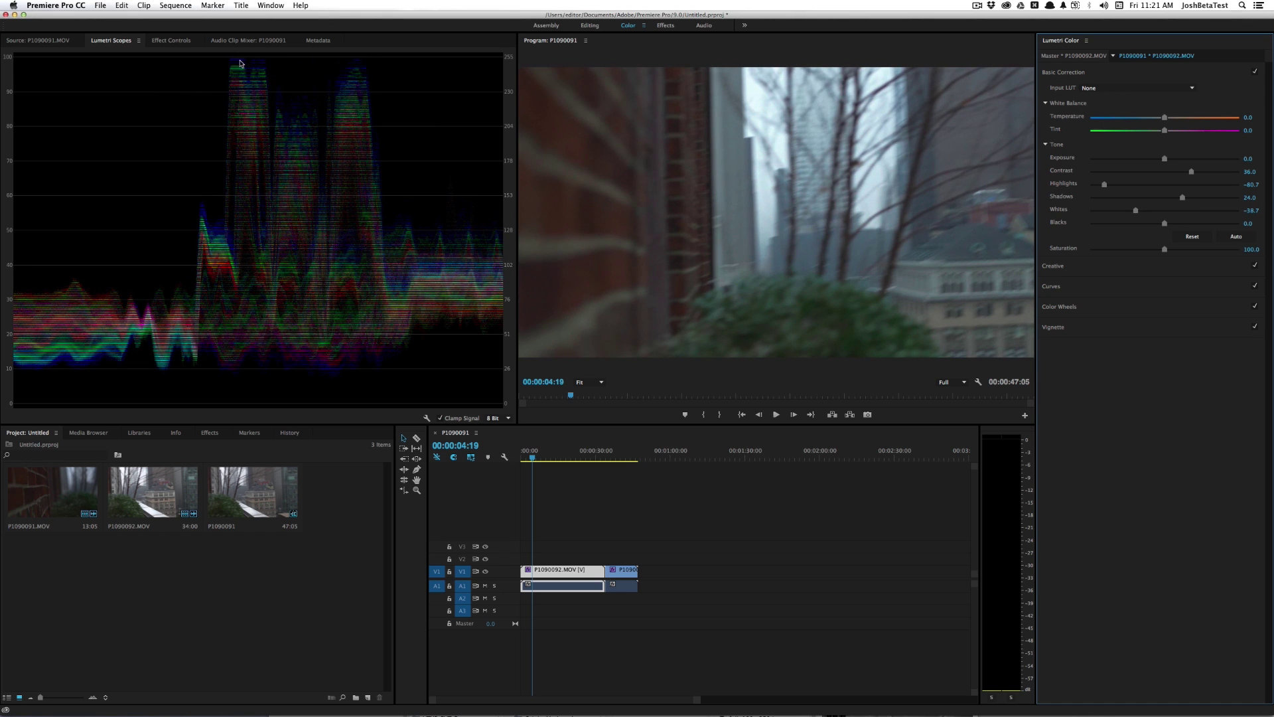
left_click_drag(1136, 213, 1130, 215)
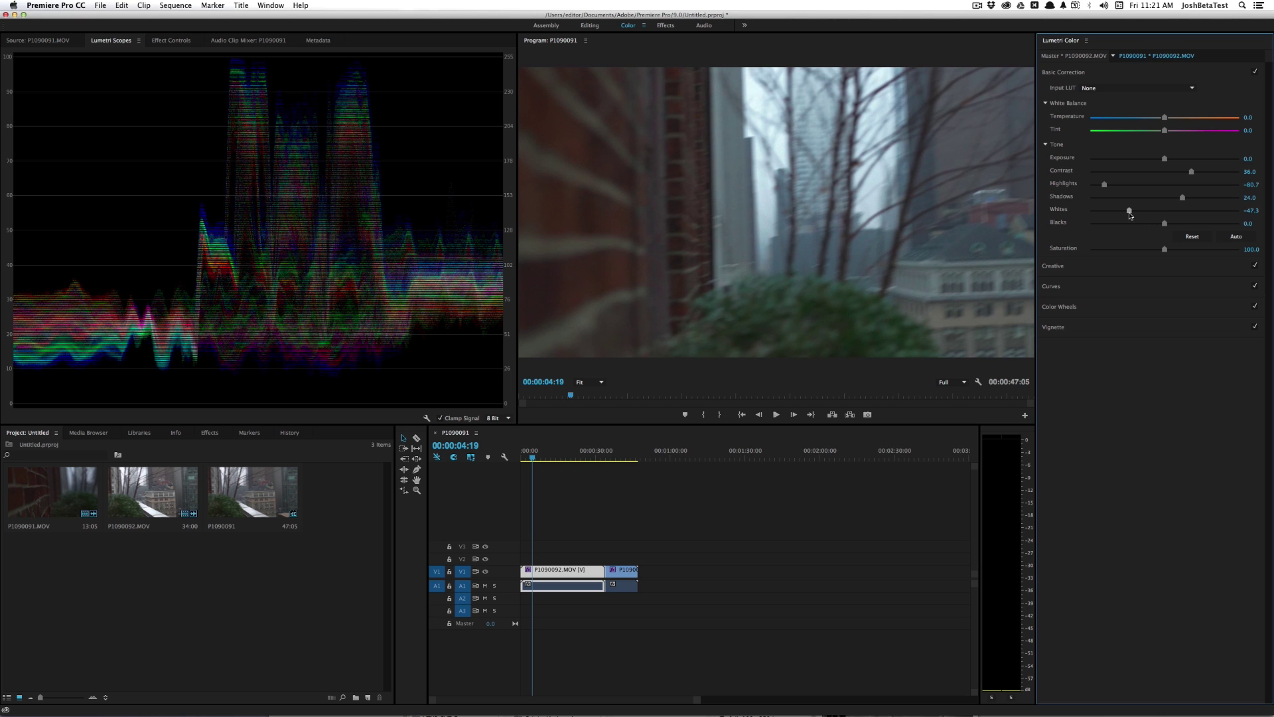
left_click_drag(1165, 223, 1148, 225)
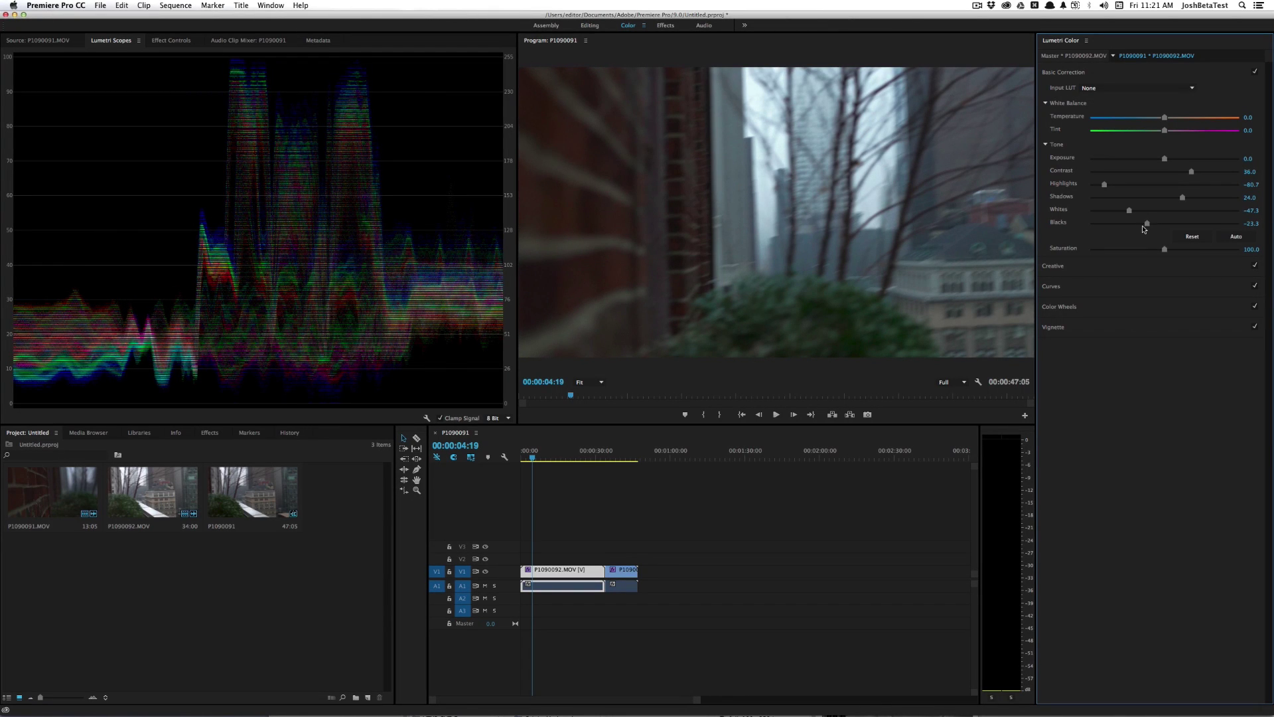
left_click_drag(1145, 227, 1138, 227)
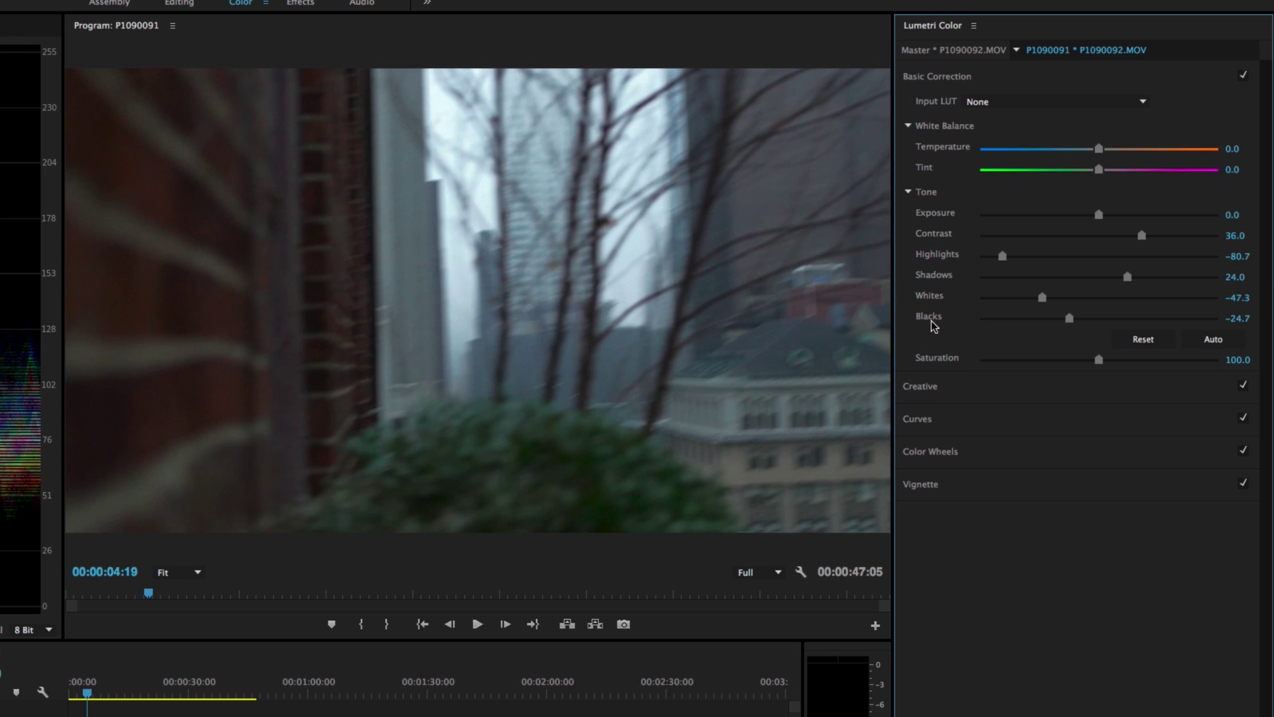
Reset Blacks to its default and set it to -23.3, and reset Shadows to 0.
left_click(1238, 319)
key("Return")
double_click(1070, 320)
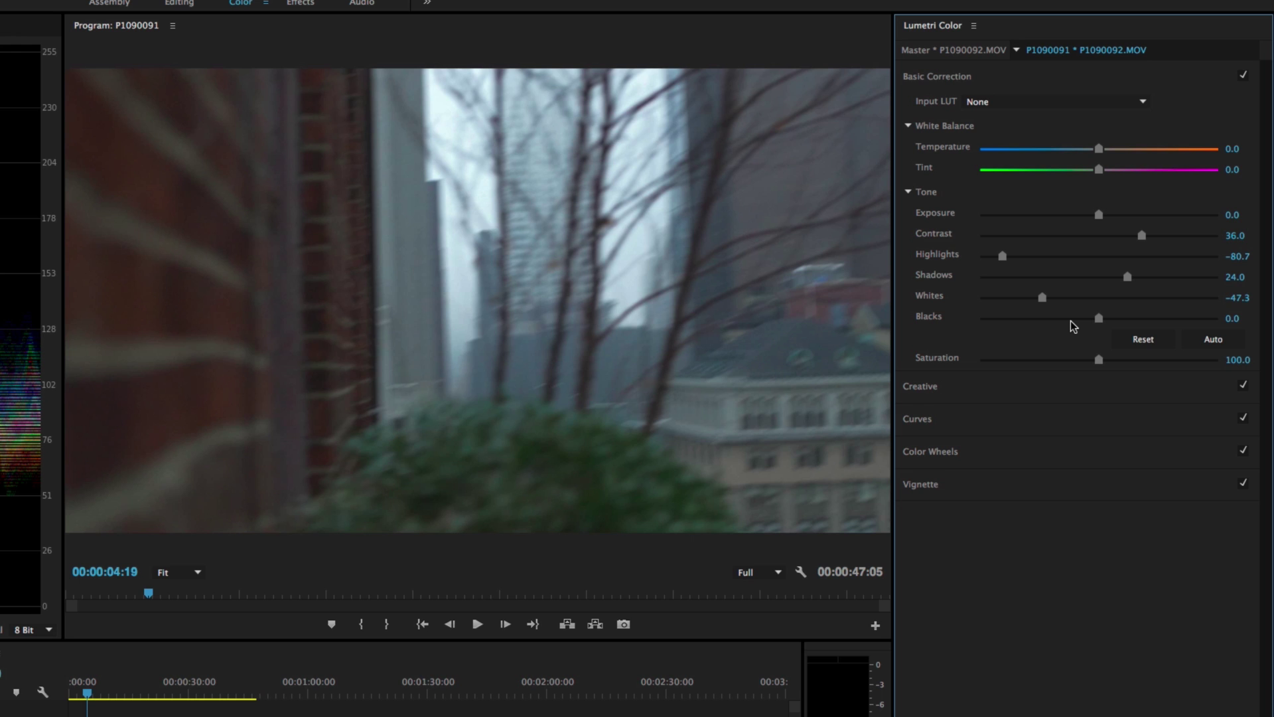
left_click(1071, 319)
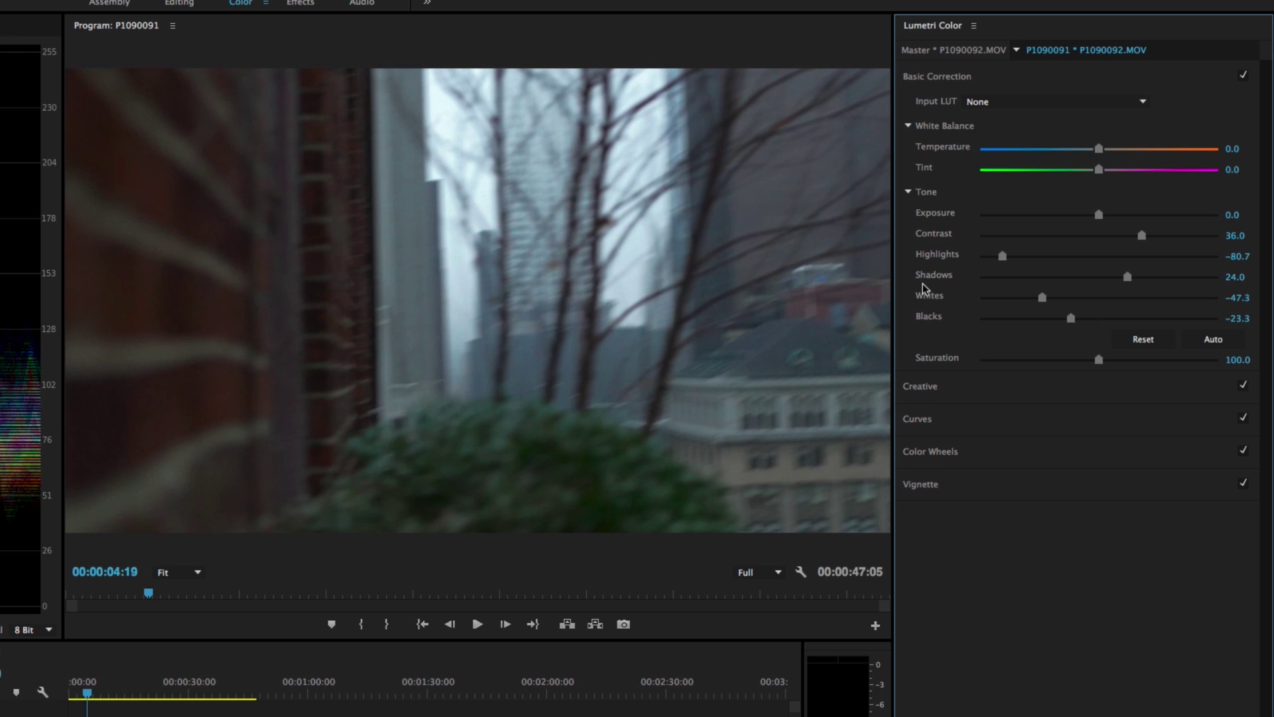
double_click(1129, 277)
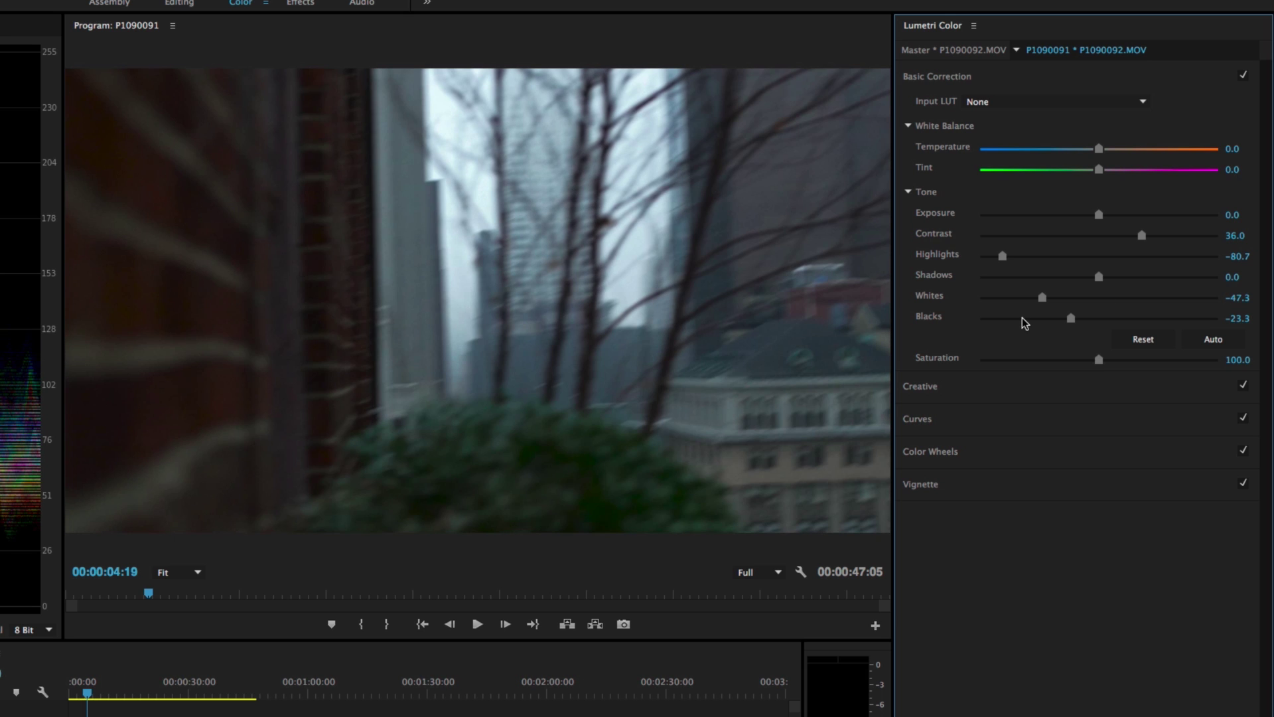
In the Creative section, try Faded Film at 78.3 and a strongly lowered Sharpen, resetting each to 0.
left_click(928, 389)
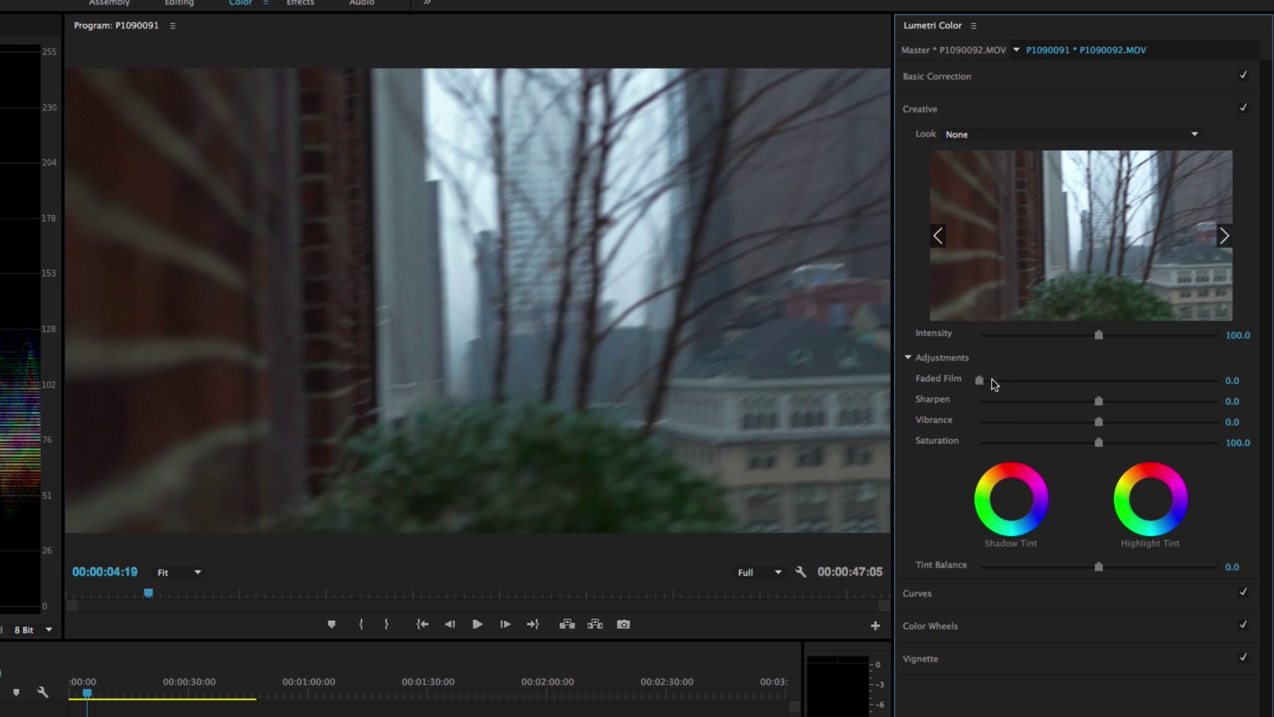
left_click_drag(981, 380, 1169, 401)
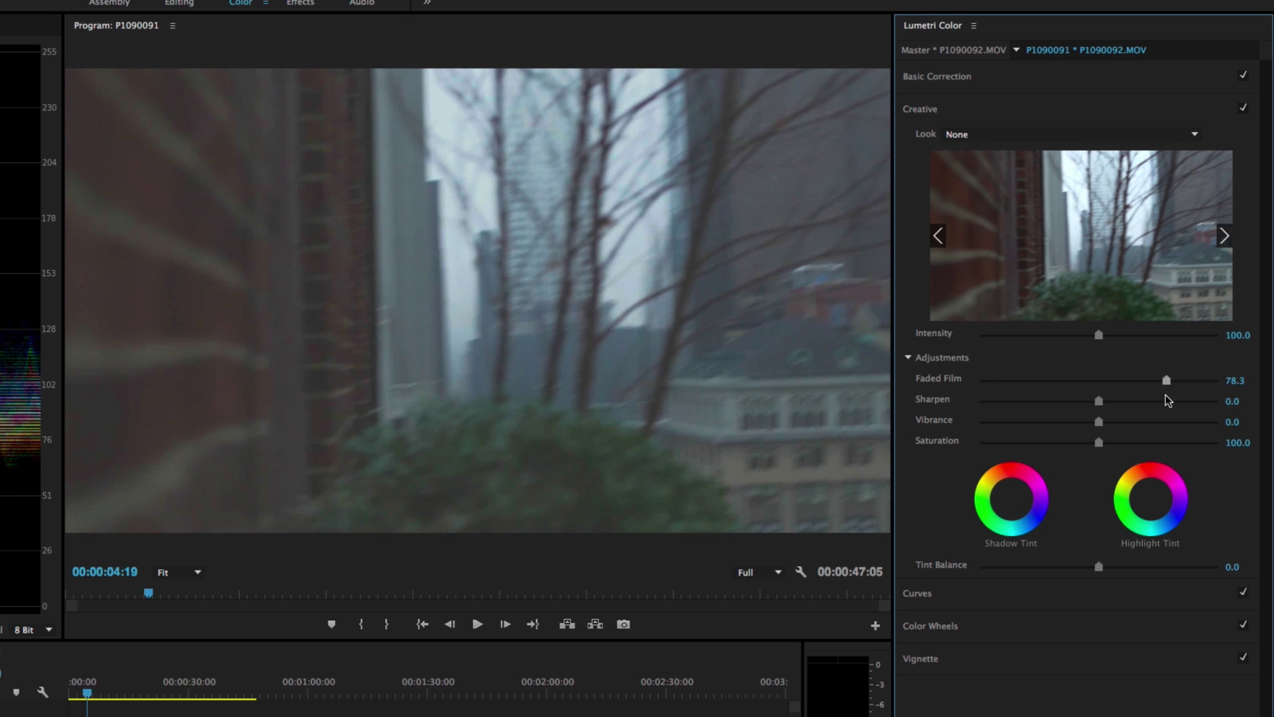
double_click(1166, 380)
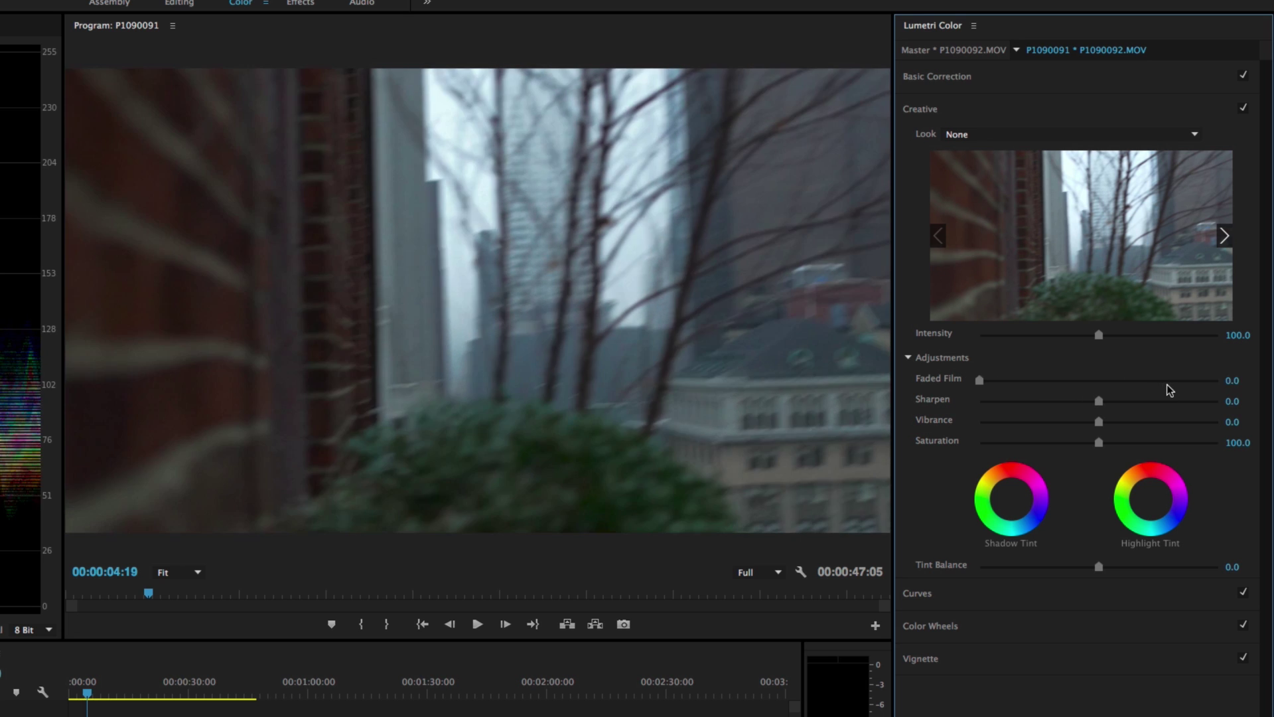
left_click_drag(1107, 402, 974, 407)
double_click(981, 402)
Raise the Creative section's Vibrance to 86 and its Saturation to 200.
left_click_drag(1104, 428, 1203, 429)
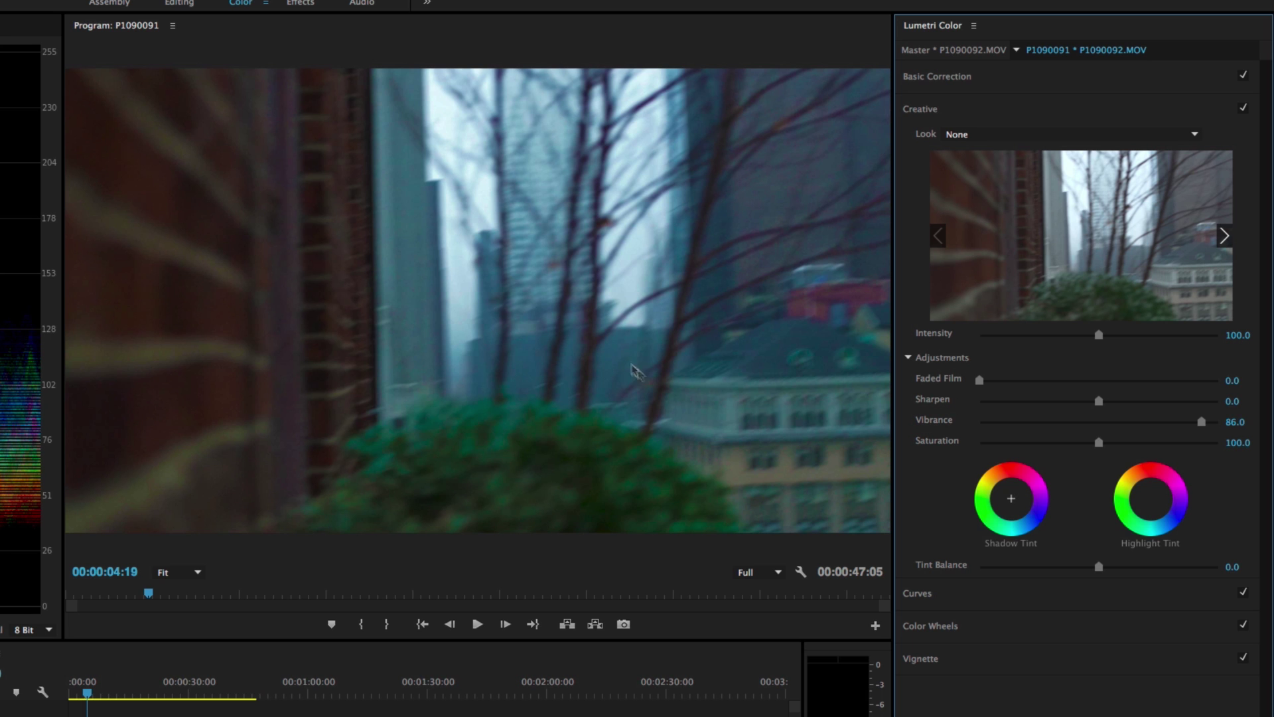
left_click_drag(1107, 443, 1245, 457)
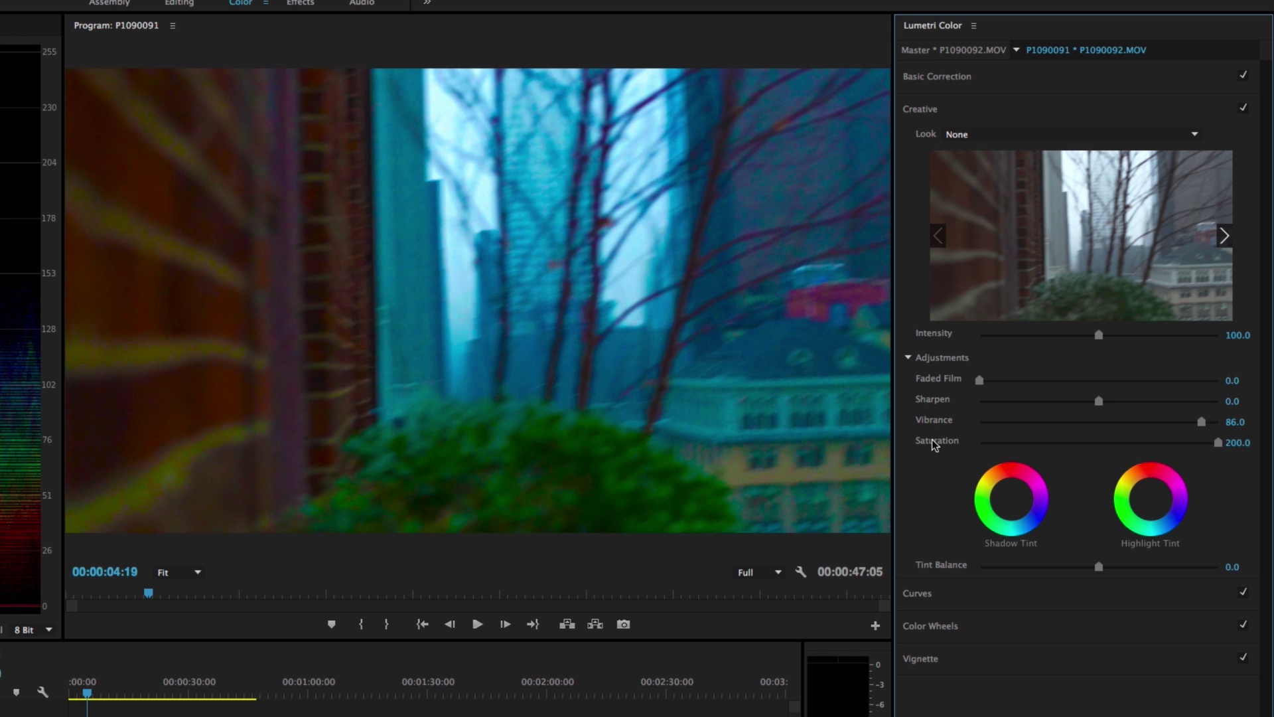
Reset the Creative section's Saturation to 100, and tint the shadows slightly toward magenta-blue and the highlights toward yellow-green.
double_click(1225, 448)
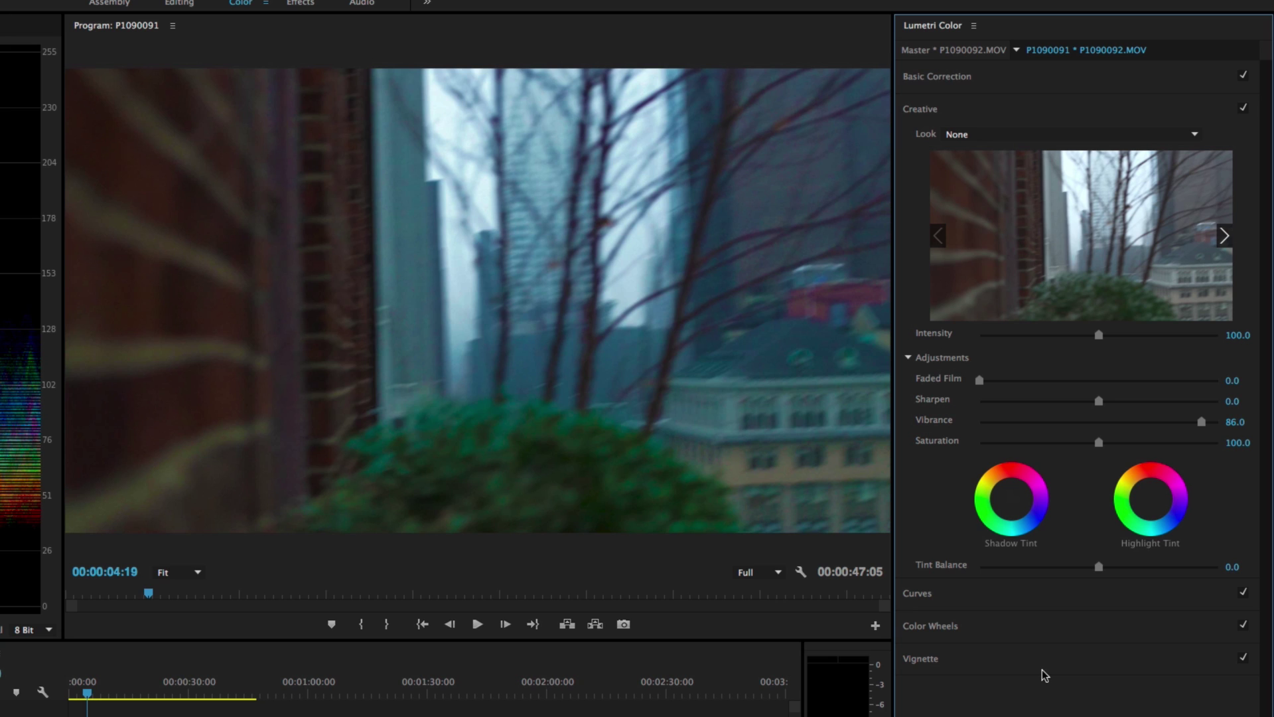
left_click(1012, 499)
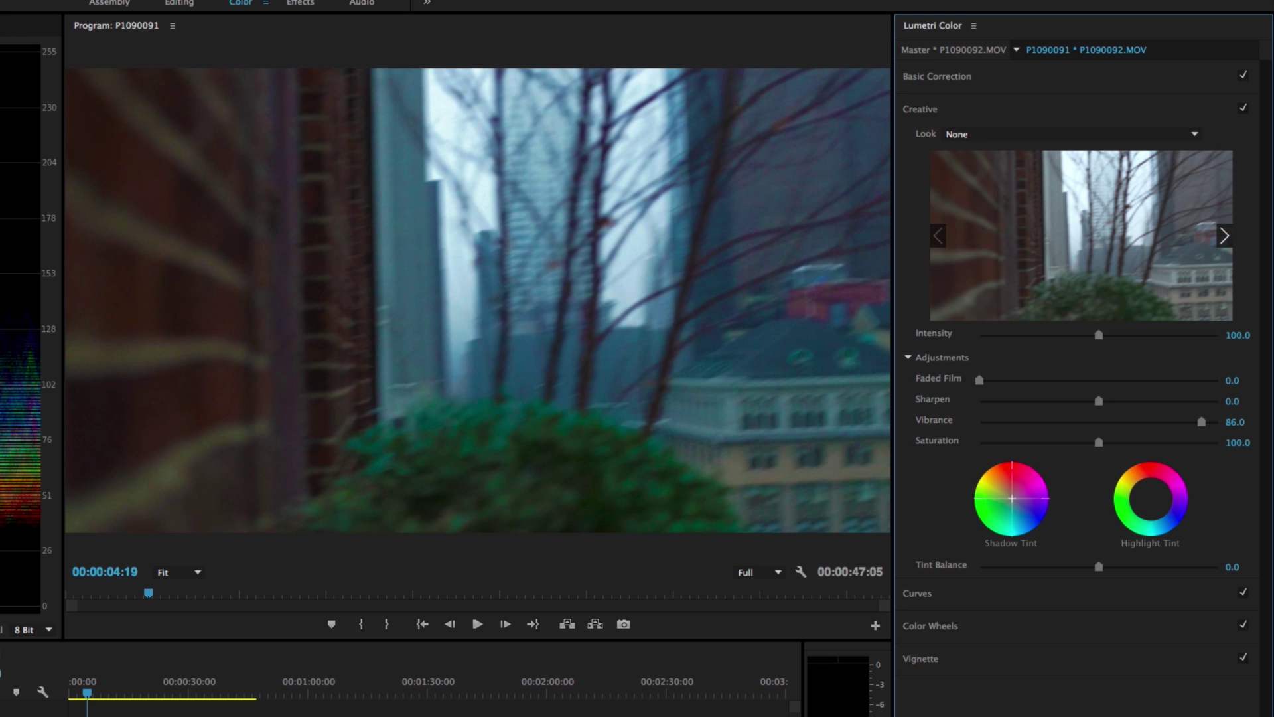
left_click_drag(1014, 499, 1015, 500)
left_click_drag(1162, 496, 1139, 492)
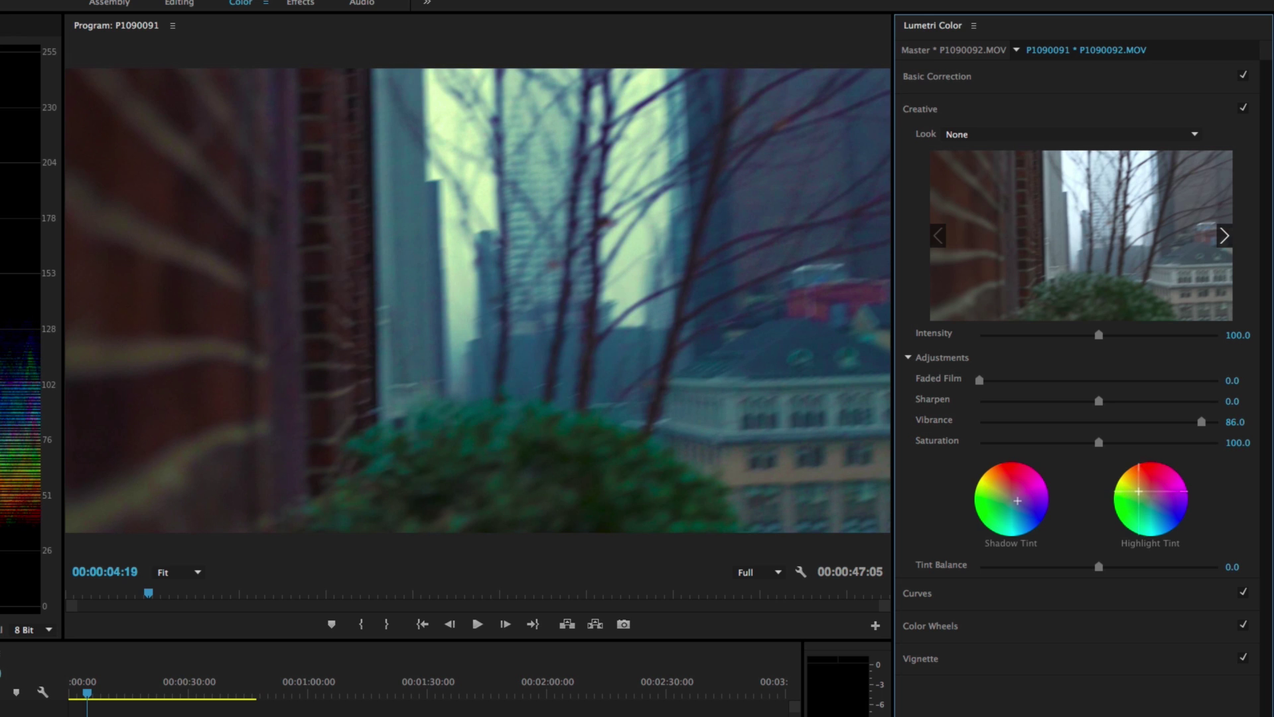
left_click_drag(1139, 491, 1139, 492)
Compare the picture with the Creative section off and on, and reset the Shadow Tint and Highlight Tint wheels.
left_click(1244, 109)
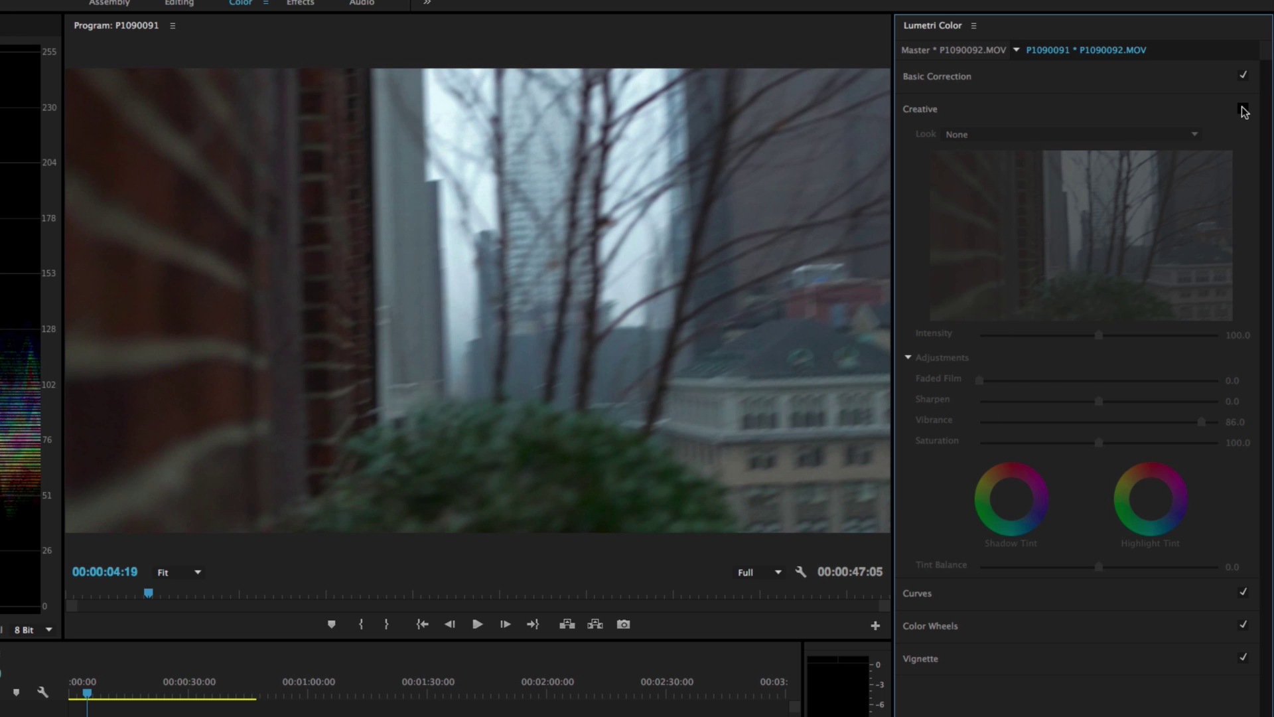
left_click(1244, 108)
left_click(1243, 109)
left_click(1244, 109)
left_click(1244, 109)
left_click(1244, 108)
left_click(1244, 109)
left_click(1244, 109)
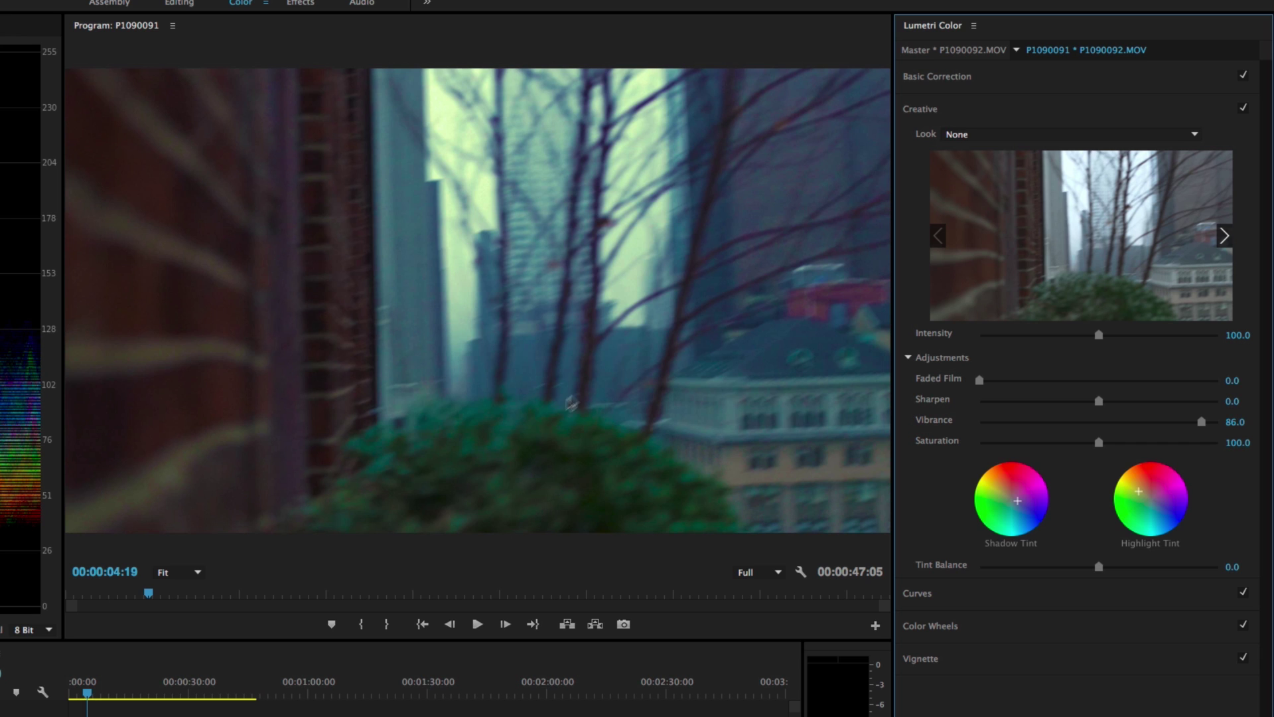
left_click(1244, 109)
left_click(1245, 110)
double_click(1140, 495)
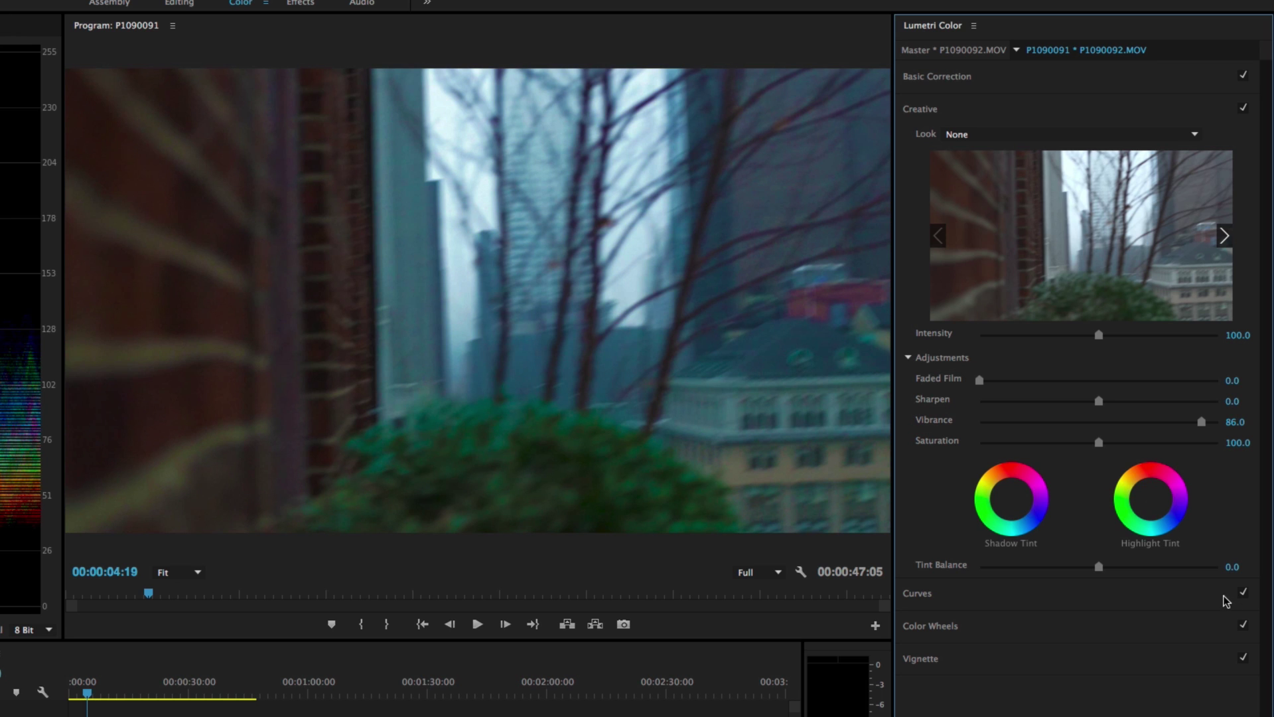
Shape the white RGB curve into an S with three added points, lowering the shadow point and raising the highlight point.
left_click(970, 594)
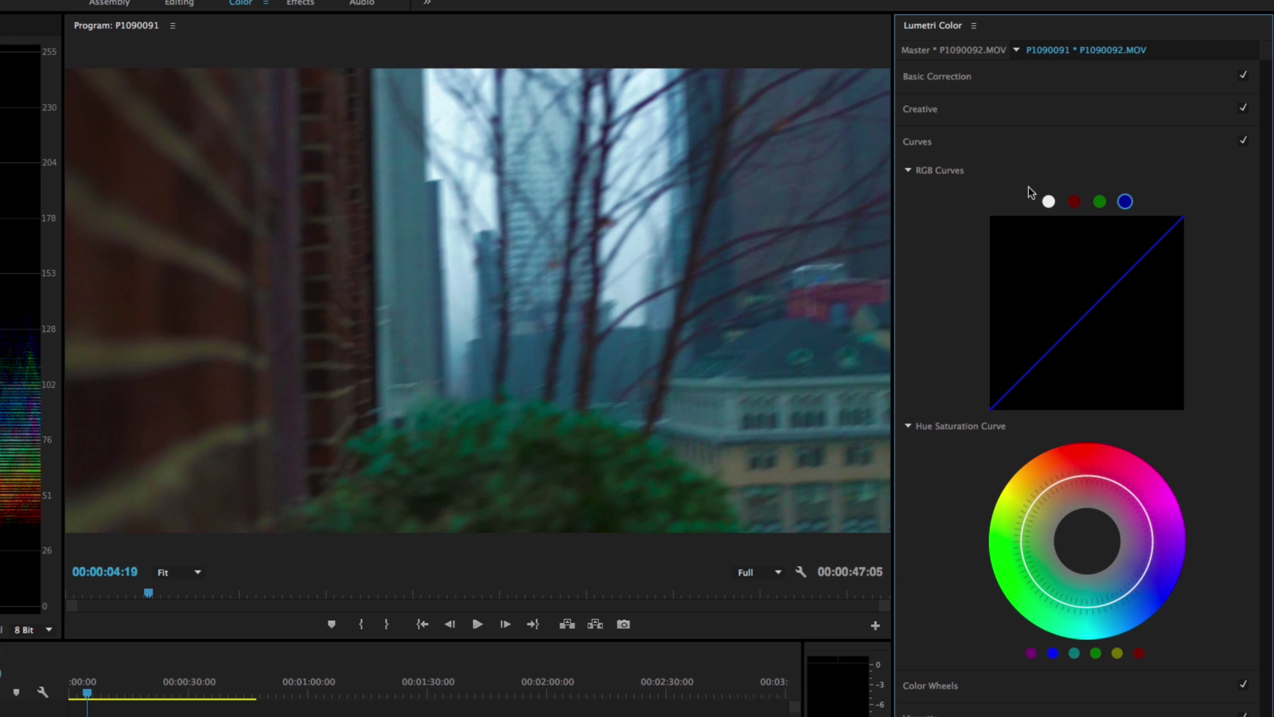
left_click(1048, 203)
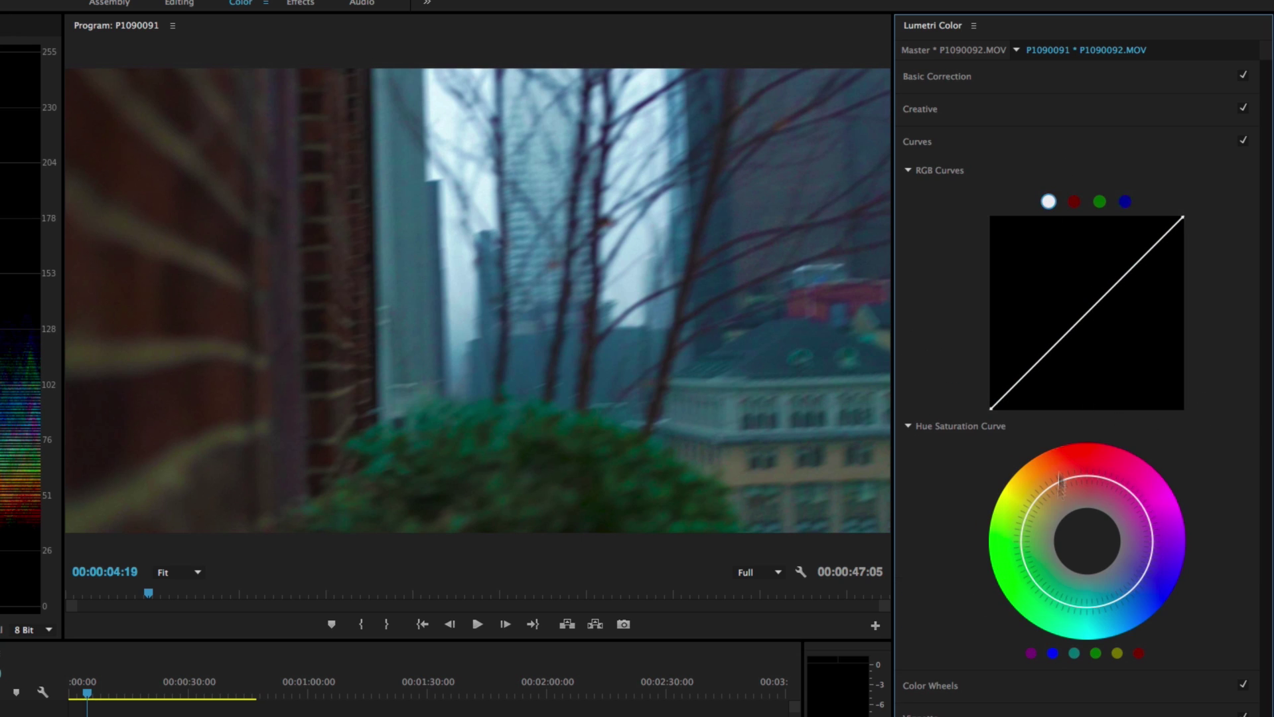
left_click(938, 78)
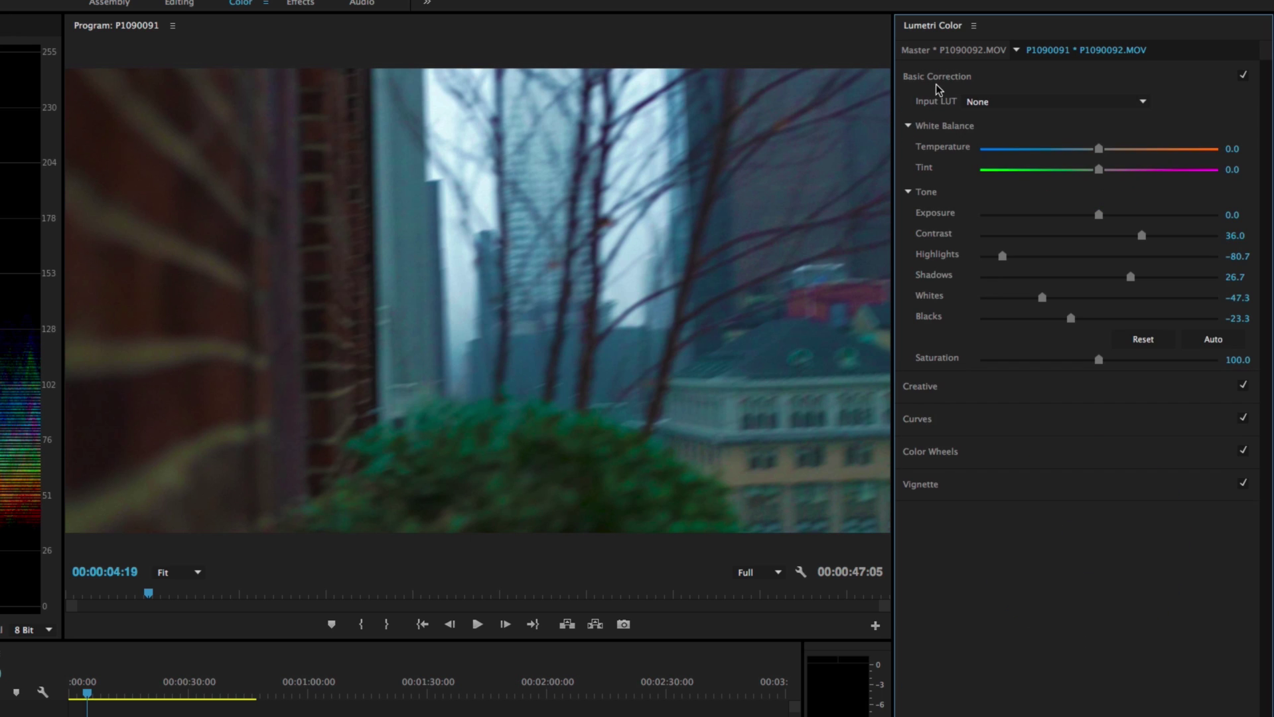
left_click(936, 456)
left_click(917, 142)
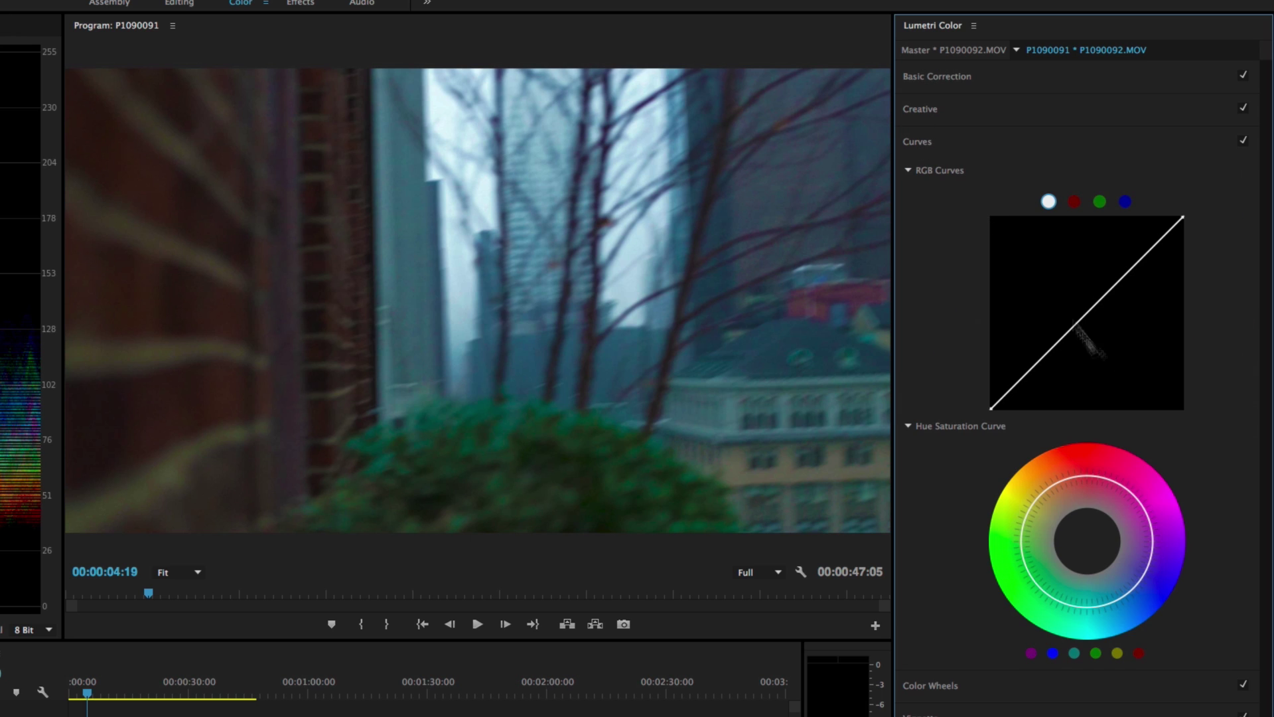
left_click(1029, 371)
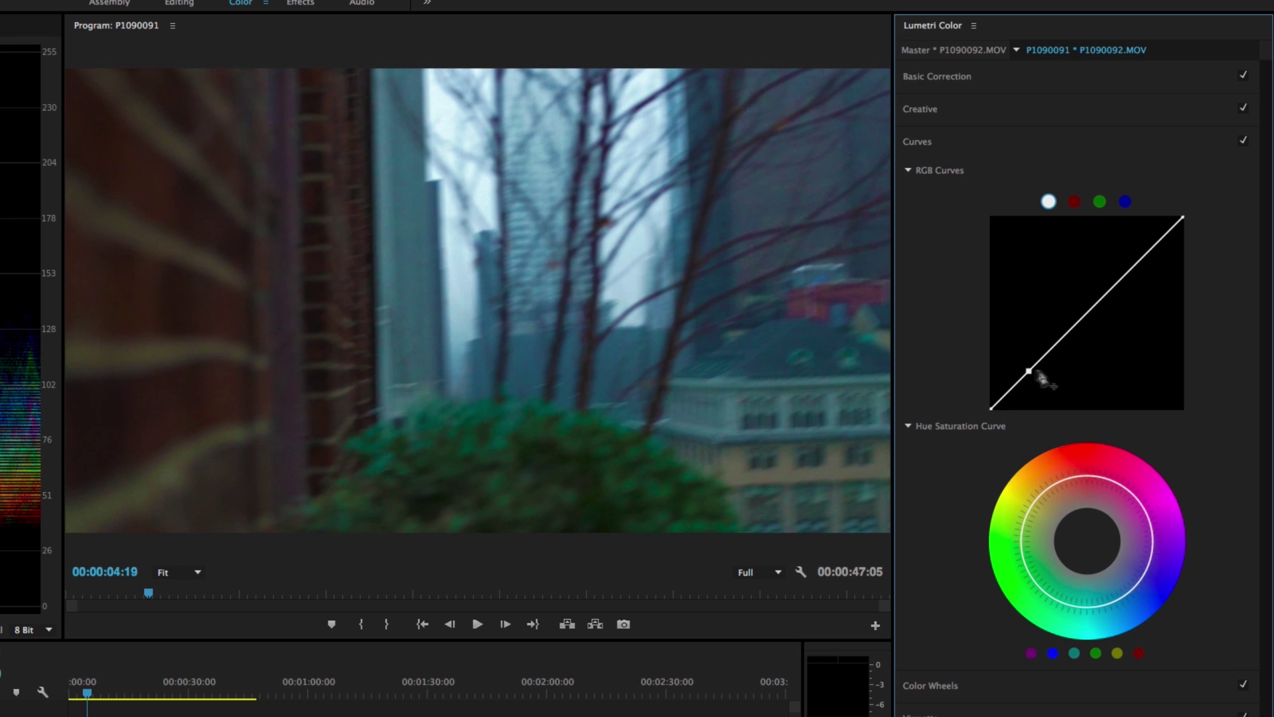
left_click(1088, 313)
left_click(1147, 254)
left_click_drag(1030, 378, 1032, 383)
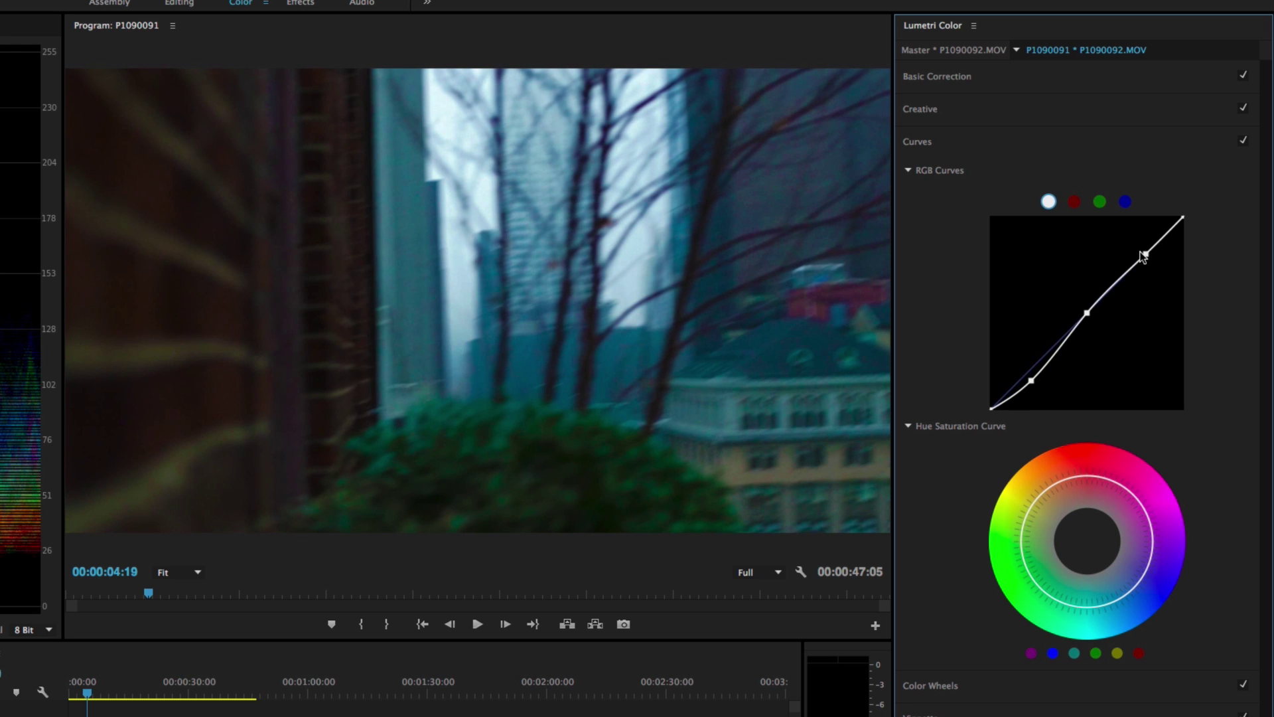
left_click_drag(1146, 255, 1135, 249)
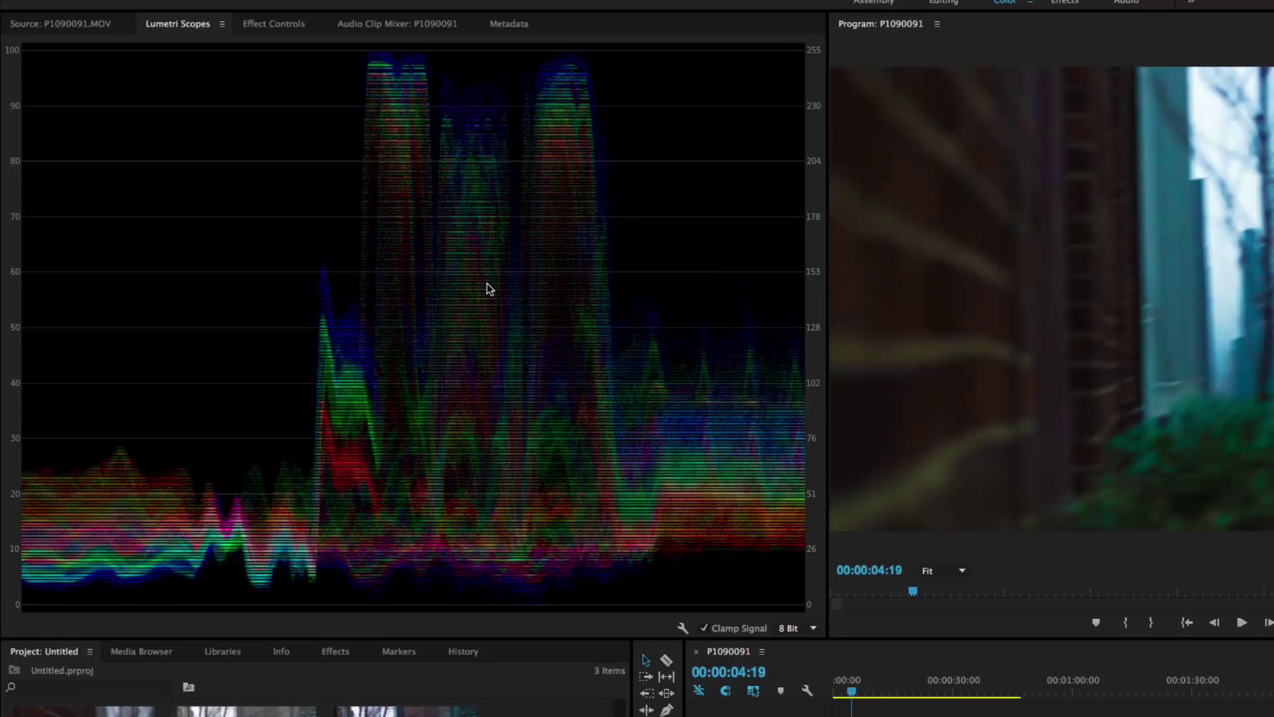
Show the Vectorscope YUV alongside the waveform in the Lumetri Scopes.
right_click(487, 287)
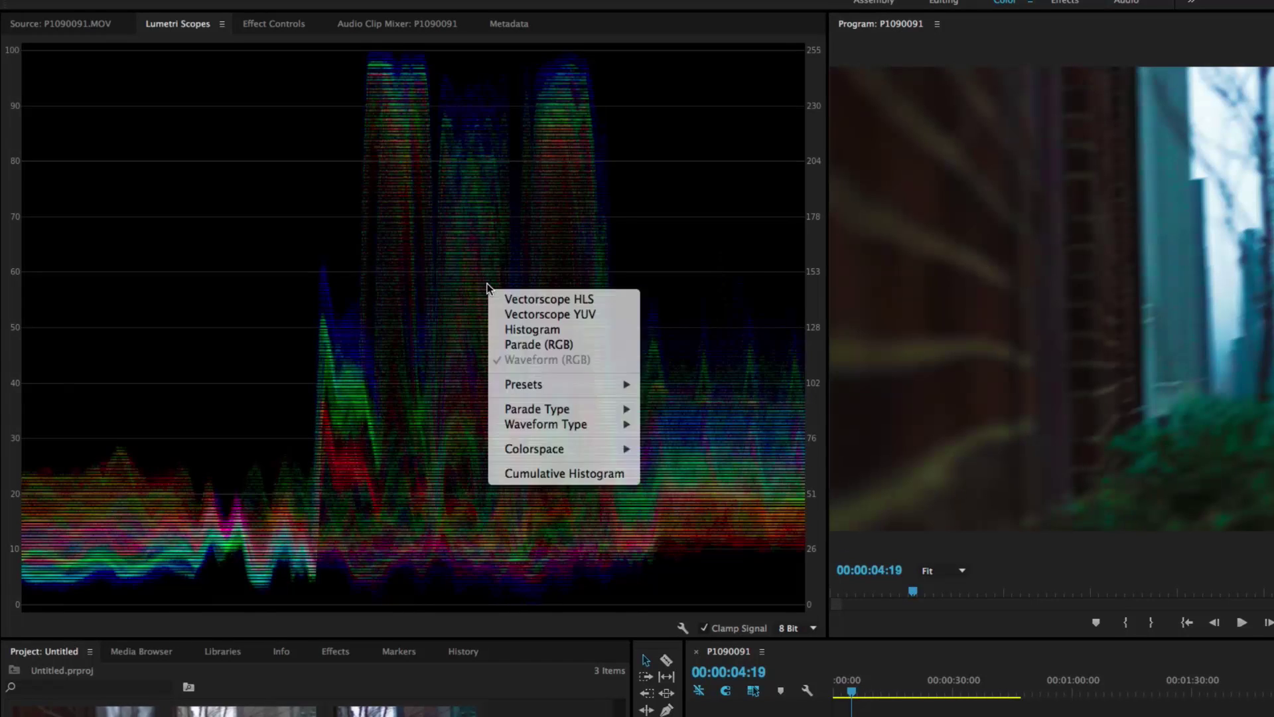
left_click(523, 313)
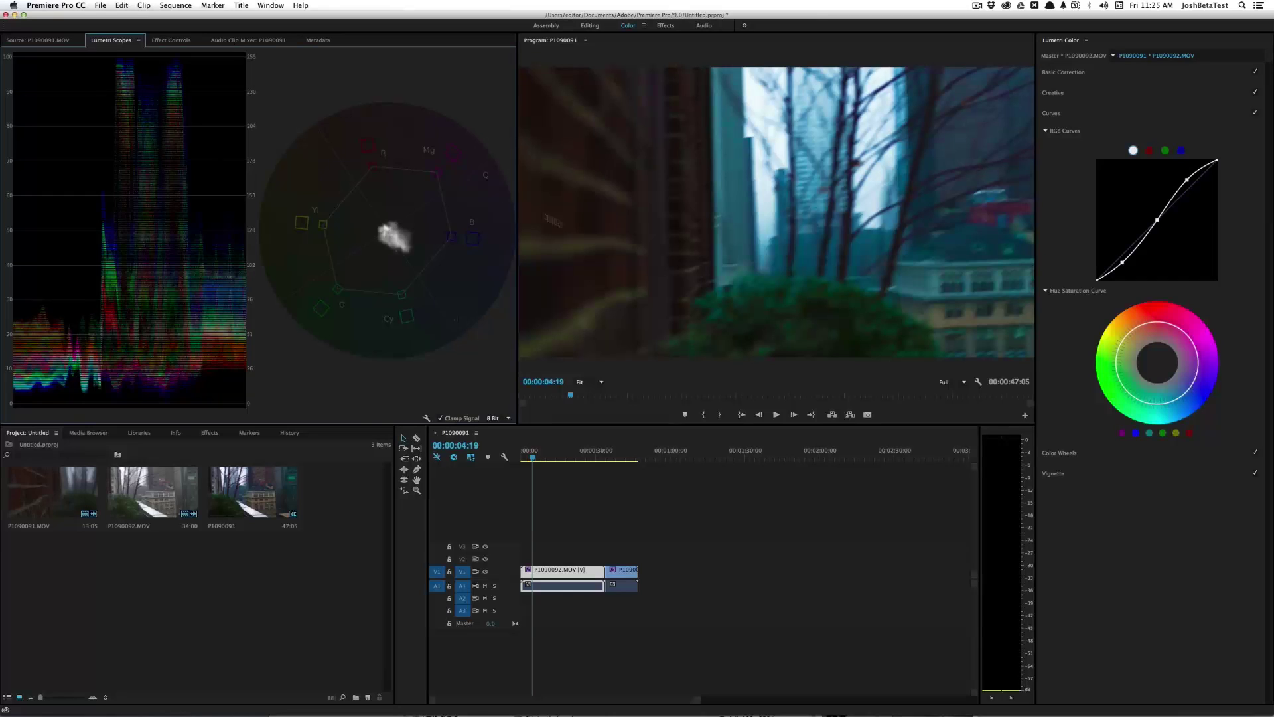
left_click(403, 366)
Try boosting the greens, reds and blues on the Hue Saturation Curve, and reset that curve.
left_click(1162, 433)
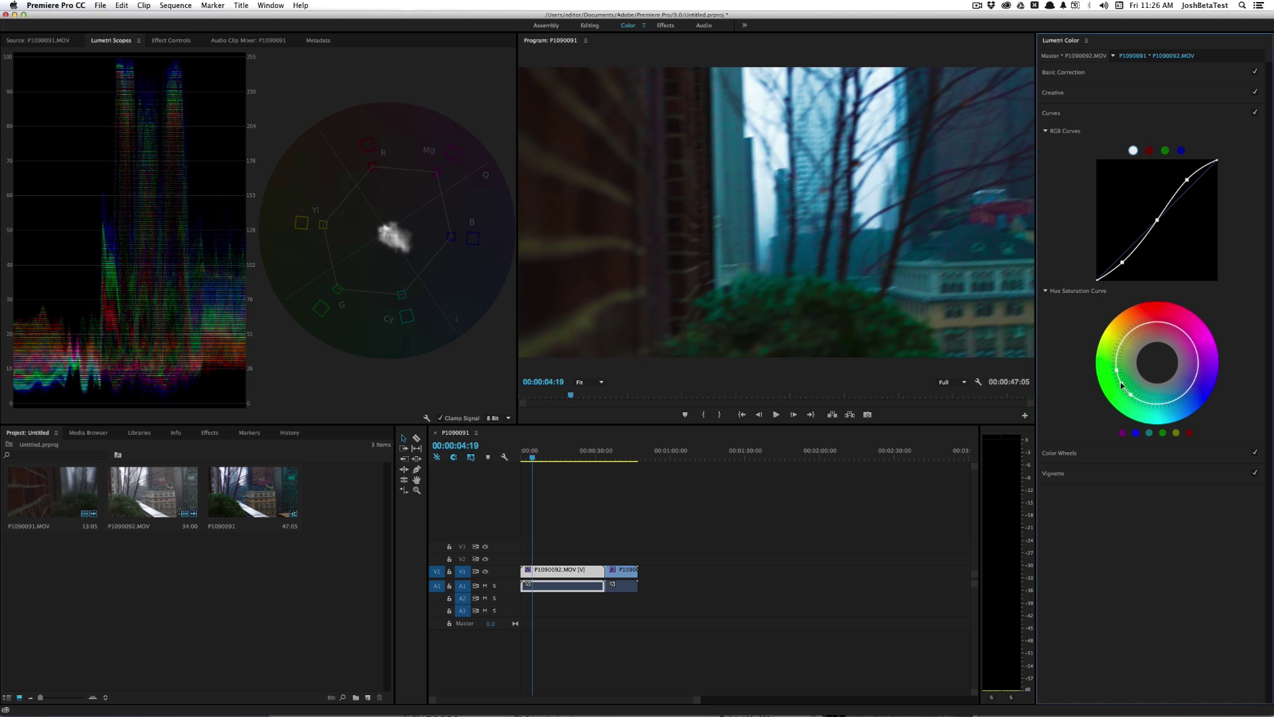
left_click_drag(1119, 386, 1102, 395)
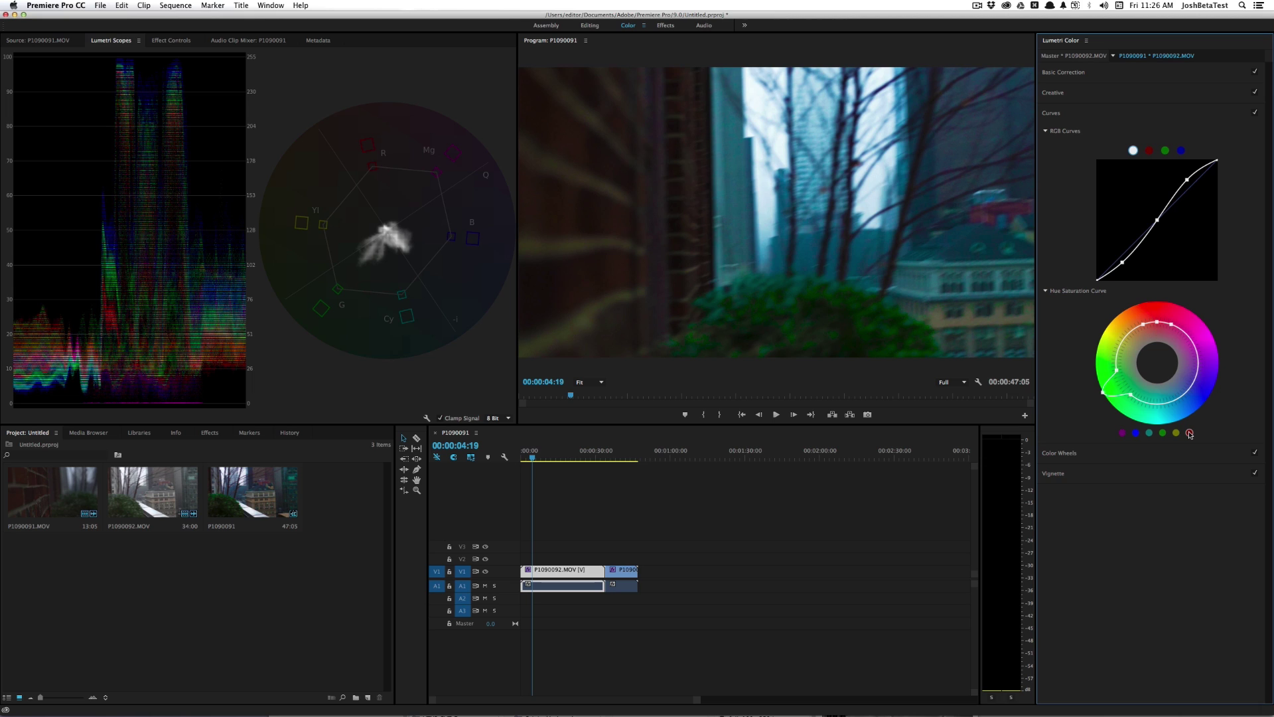
left_click(1198, 357)
left_click_drag(1157, 323, 1157, 303)
left_click_drag(1173, 322, 1148, 303)
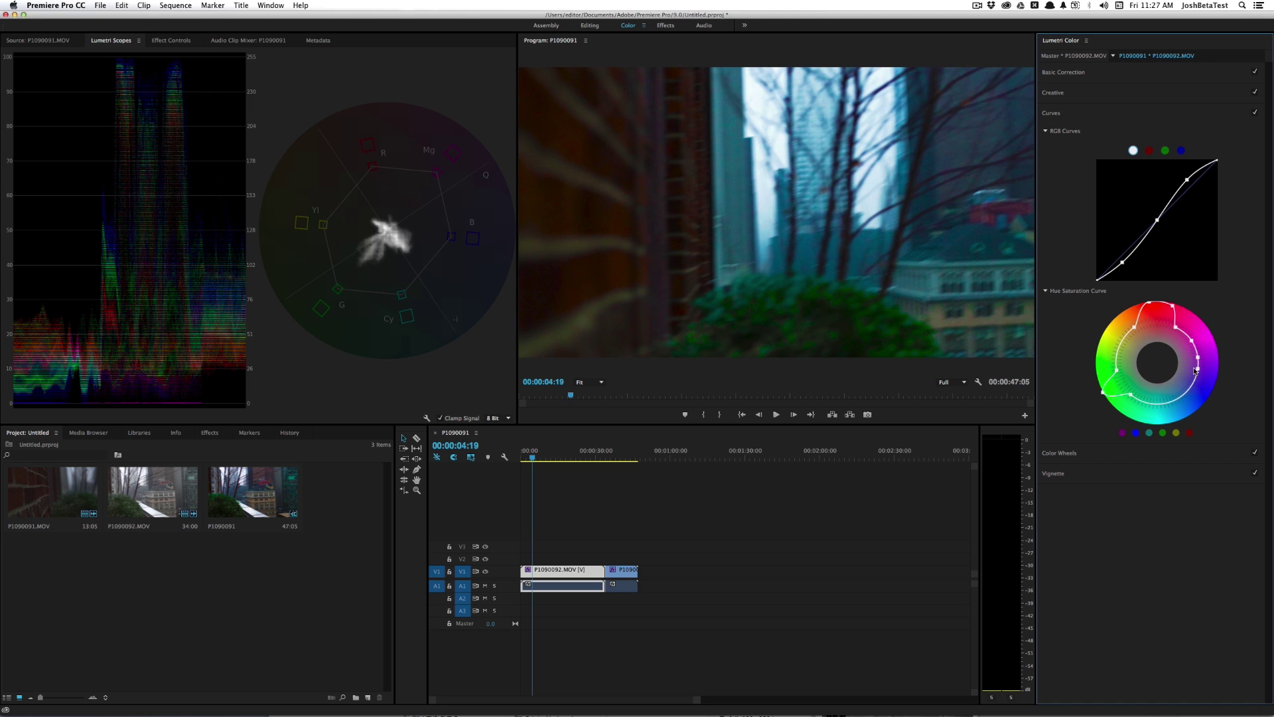
left_click_drag(1199, 372, 1231, 381)
left_click_drag(1196, 390, 1196, 402)
left_click(440, 262)
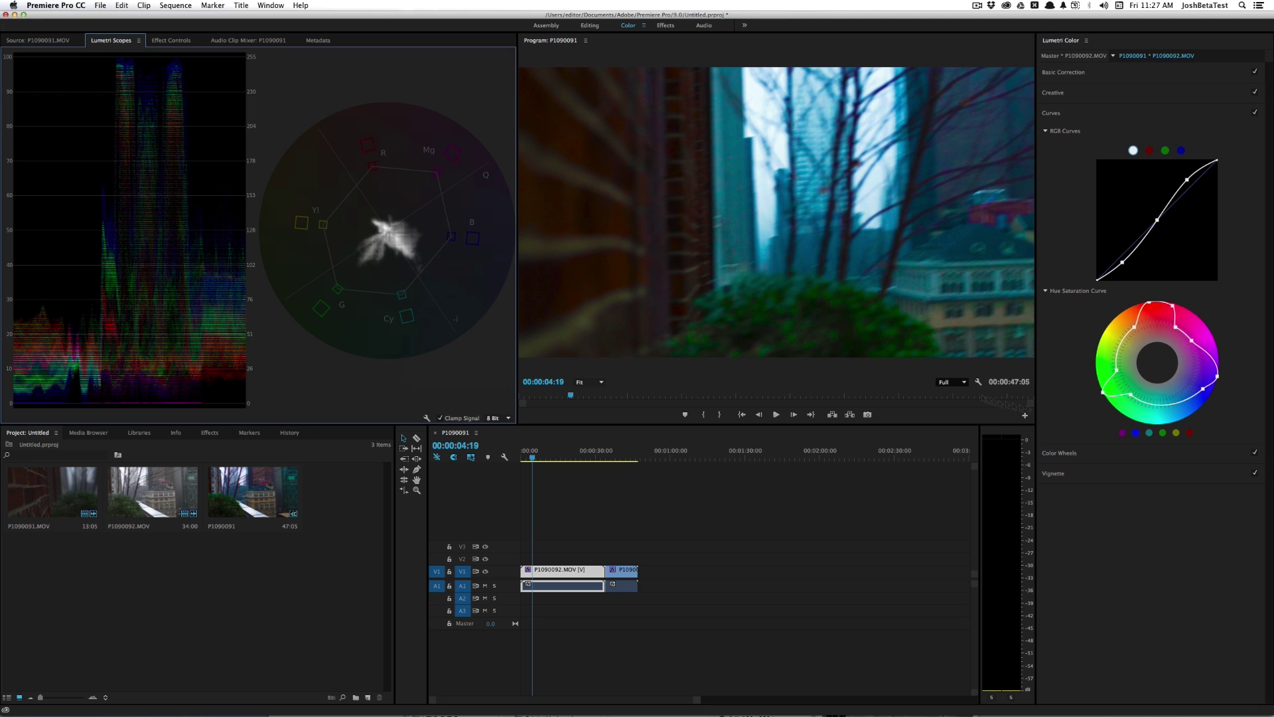
double_click(1155, 365)
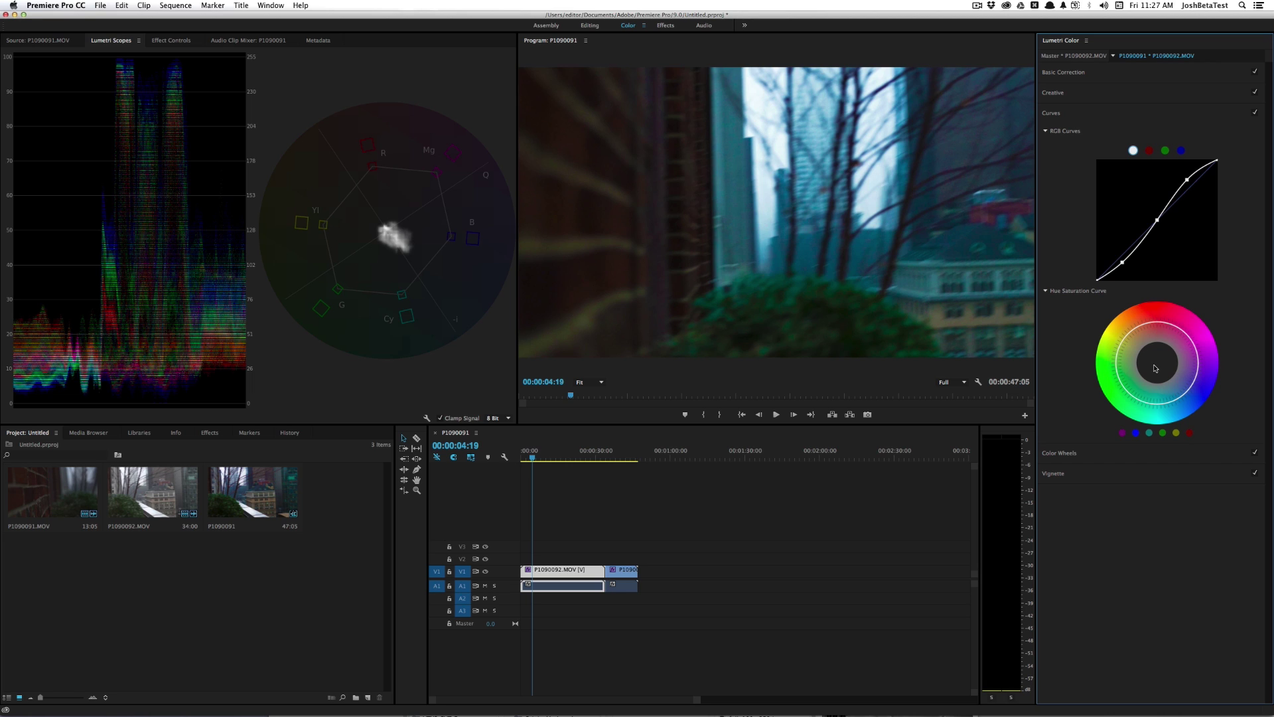
In Color Wheels, darken the shadows and brighten the midtones and highlights, trying and resetting a red midtone tint.
left_click(1064, 453)
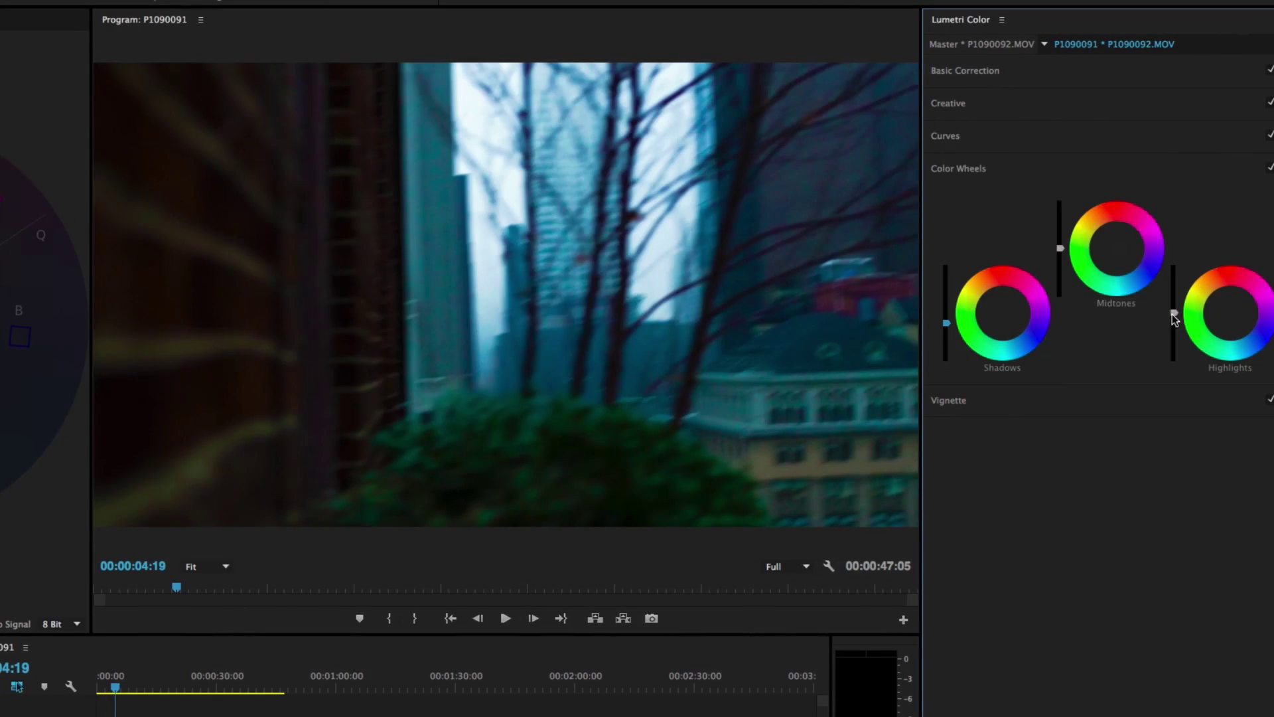
left_click_drag(1173, 314, 1173, 310)
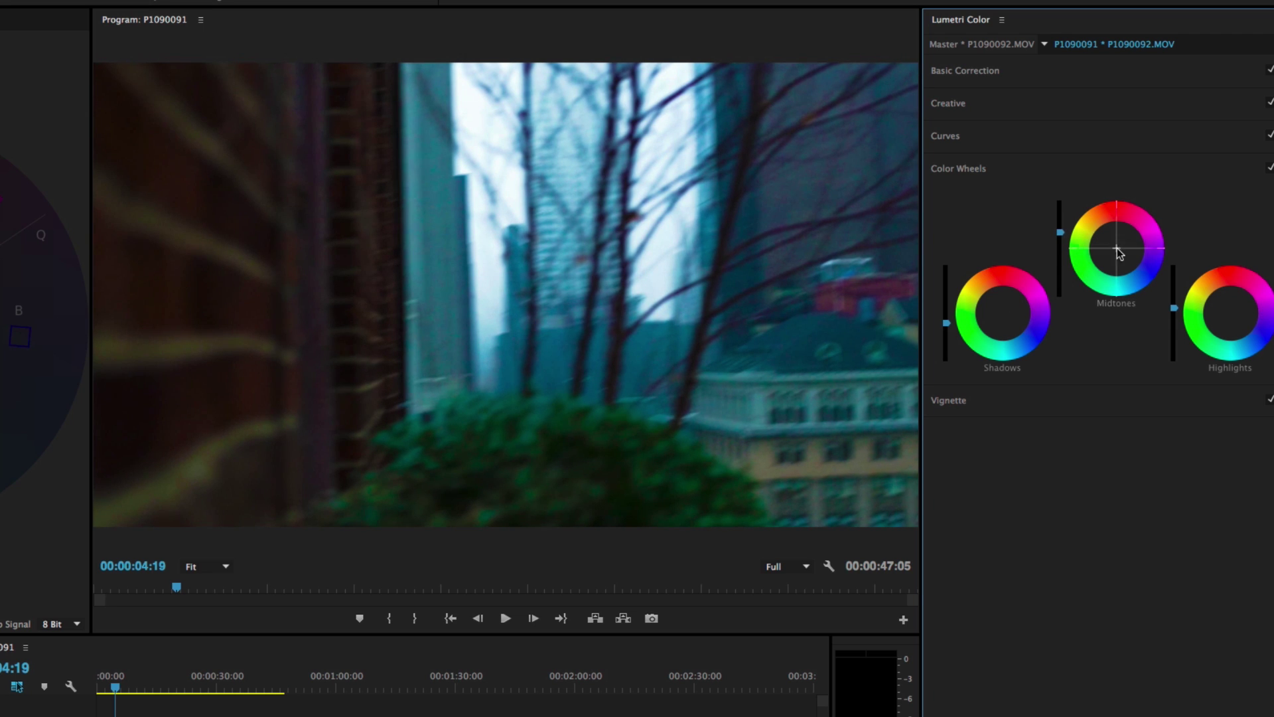
left_click_drag(1116, 250, 1116, 234)
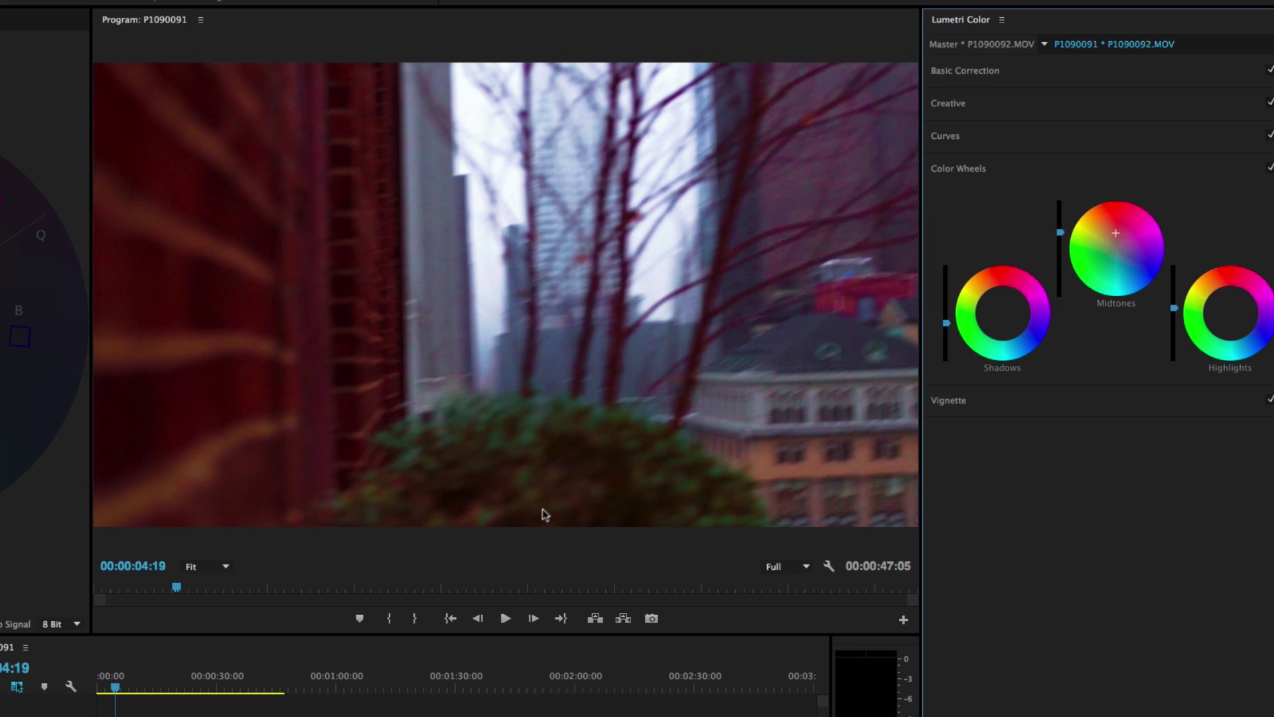
double_click(1116, 235)
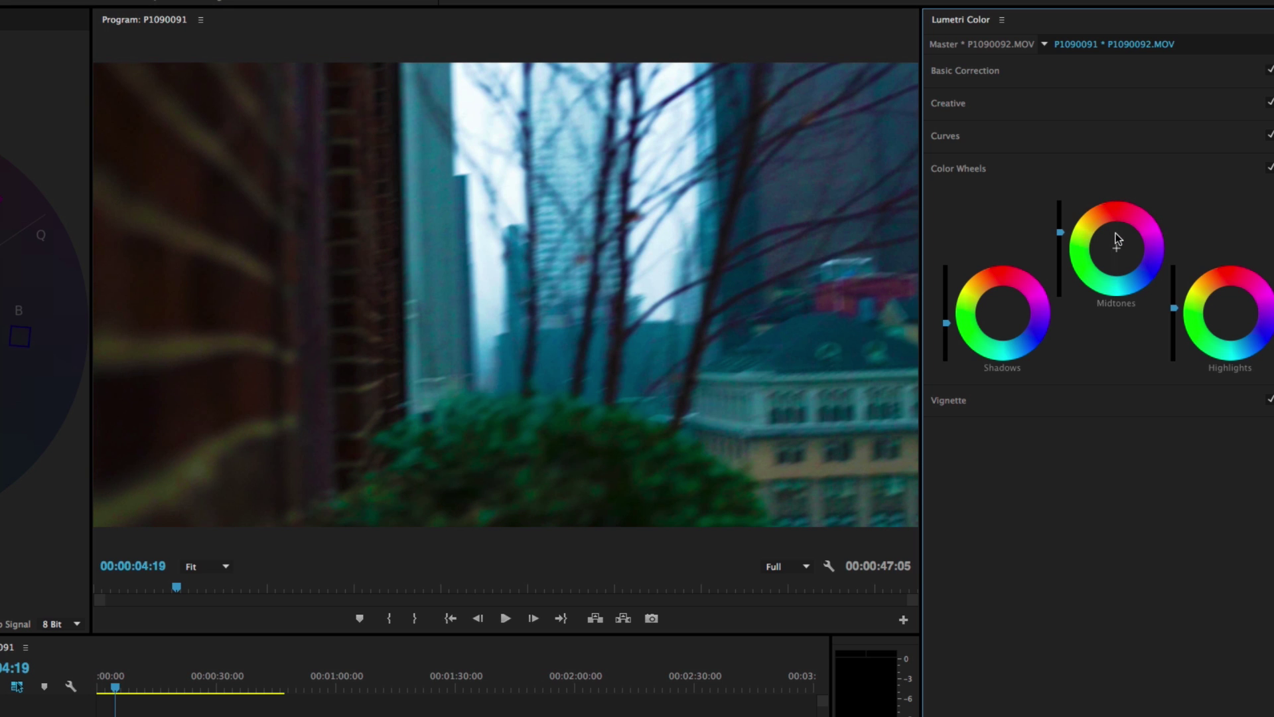
Try the Vignette Amount at 0.9 and 2.5, and set it to -0.6.
left_click(986, 402)
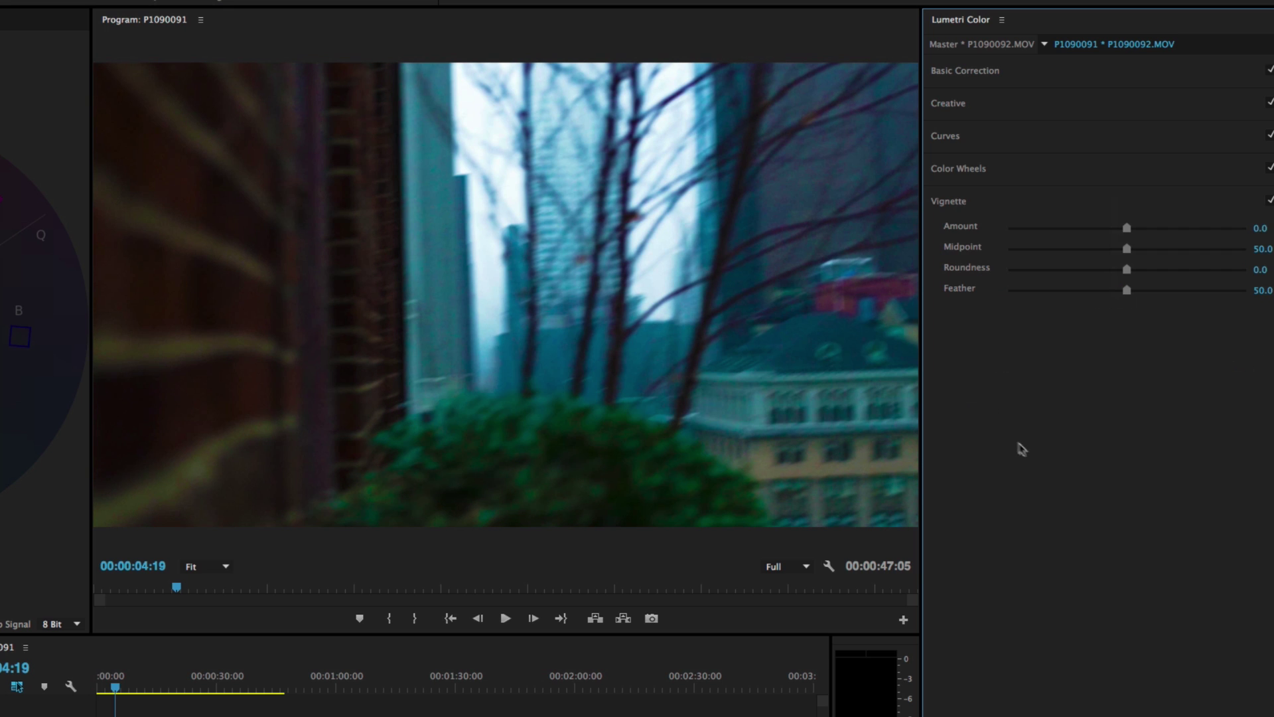
left_click(1164, 228)
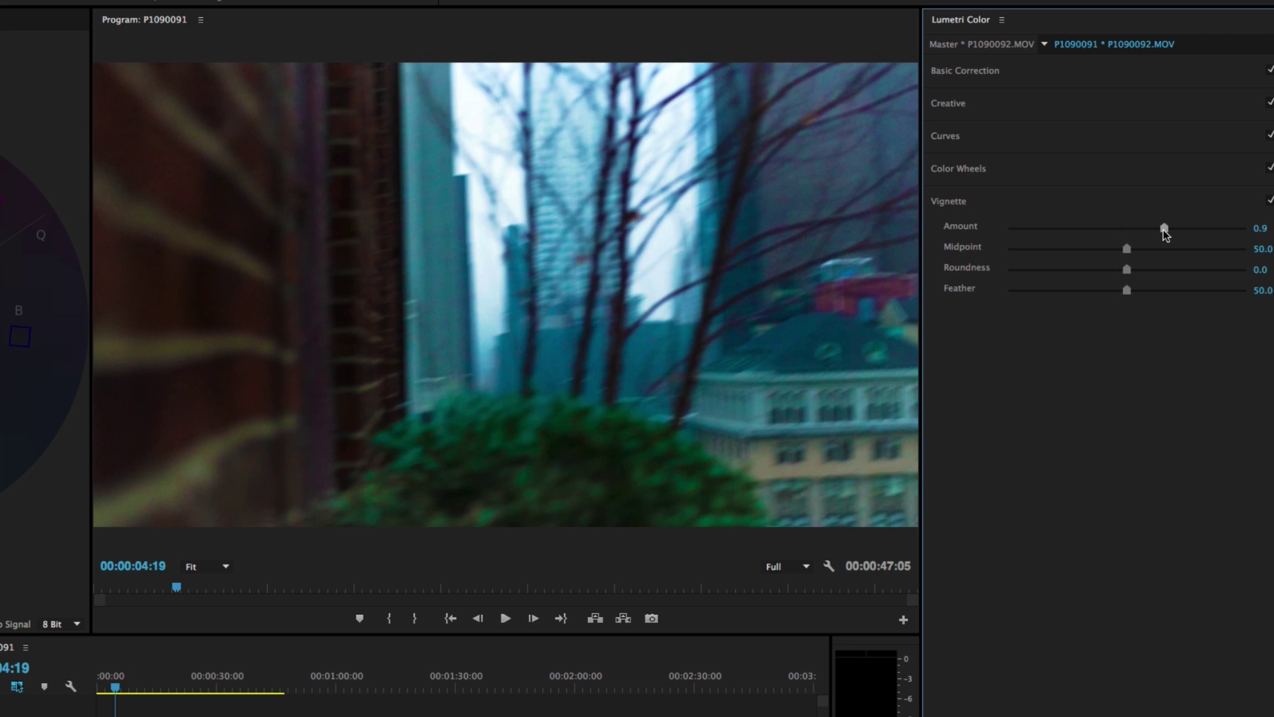
left_click_drag(1153, 230, 1221, 235)
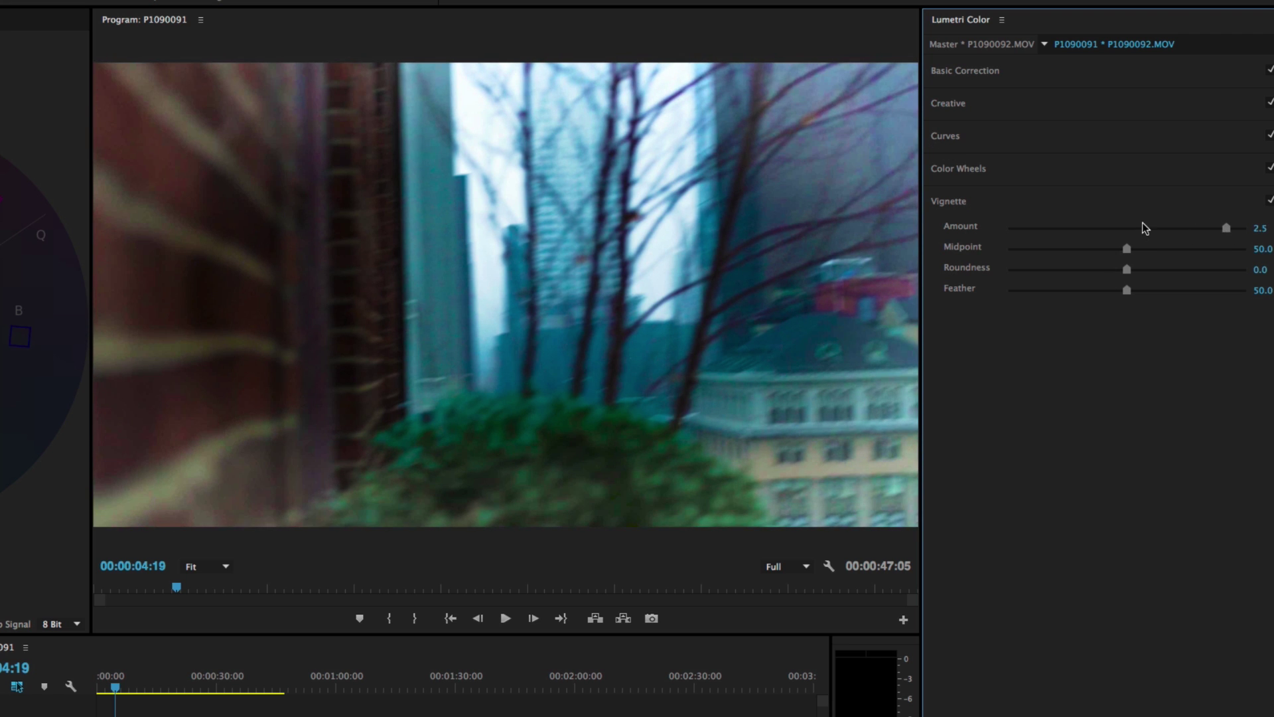
left_click(1105, 229)
mouse_move(1100, 238)
left_mouse_down()
mouse_move(1081, 232)
mouse_move(1102, 233)
left_mouse_up()
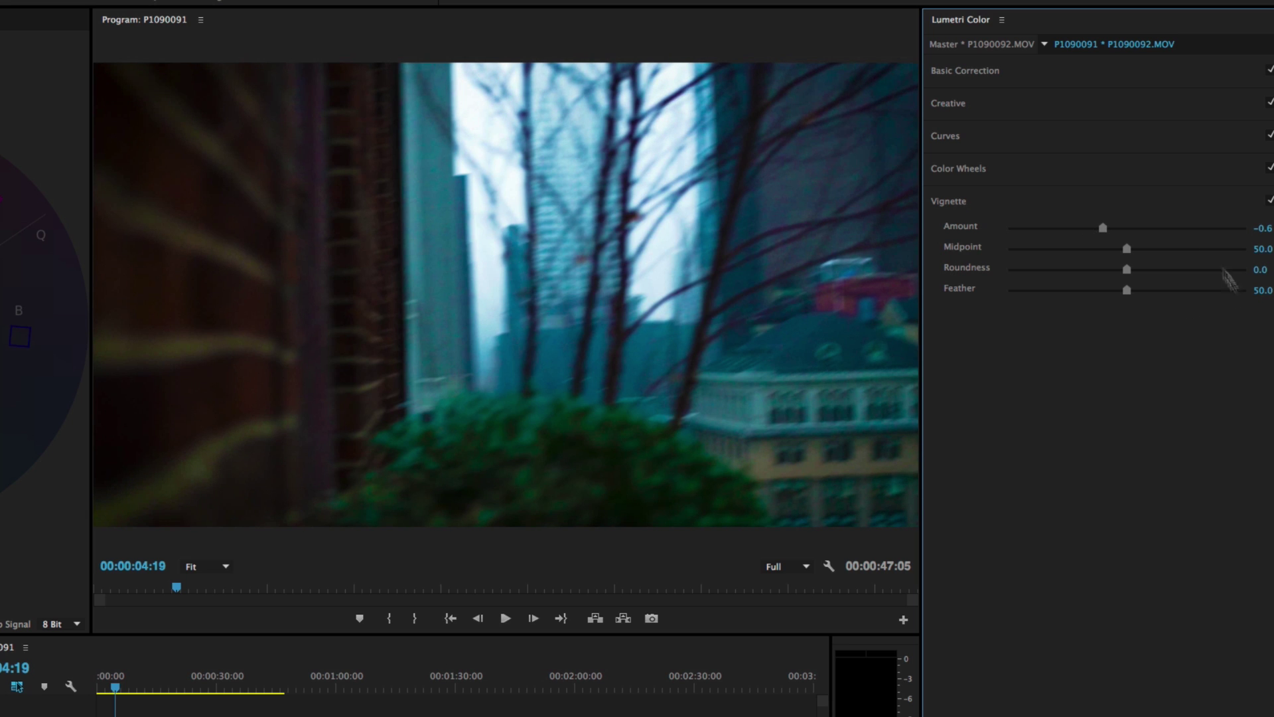
Set the Vignette's Midpoint to 63.3, Amount to -3.0 and Feather to 0, leaving Roundness at 0 after testing it.
mouse_move(1141, 251)
left_mouse_down()
mouse_move(1226, 253)
mouse_move(1026, 254)
mouse_move(1185, 265)
mouse_move(1129, 267)
mouse_move(1159, 268)
left_mouse_up()
left_click_drag(1198, 269, 1029, 268)
left_click_drag(1104, 227, 994, 230)
left_click_drag(1029, 269, 1007, 290)
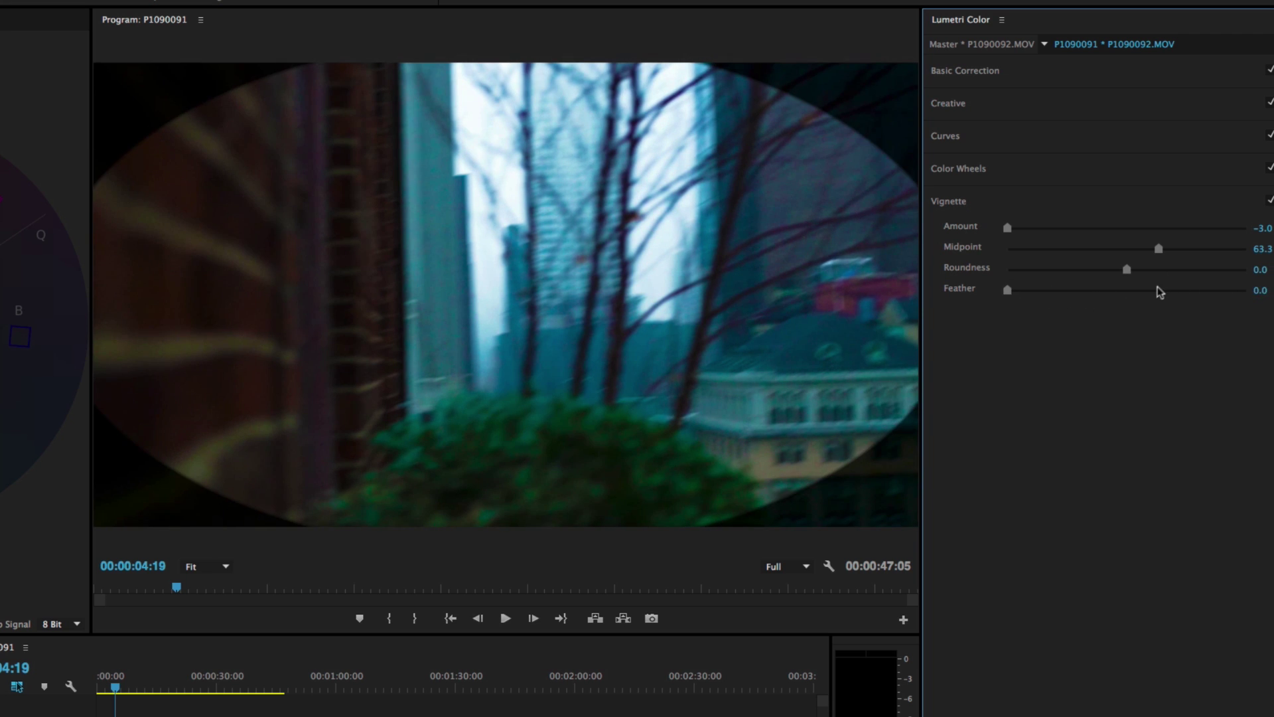
Set the Vignette's Roundness to -76.0, Amount to -2.8 and Midpoint to 26.3, and reset Feather to 50.
left_click_drag(1128, 272, 1038, 273)
mouse_move(1013, 228)
left_mouse_down()
mouse_move(1192, 229)
mouse_move(1014, 229)
left_mouse_up()
left_click_drag(1158, 249, 1013, 274)
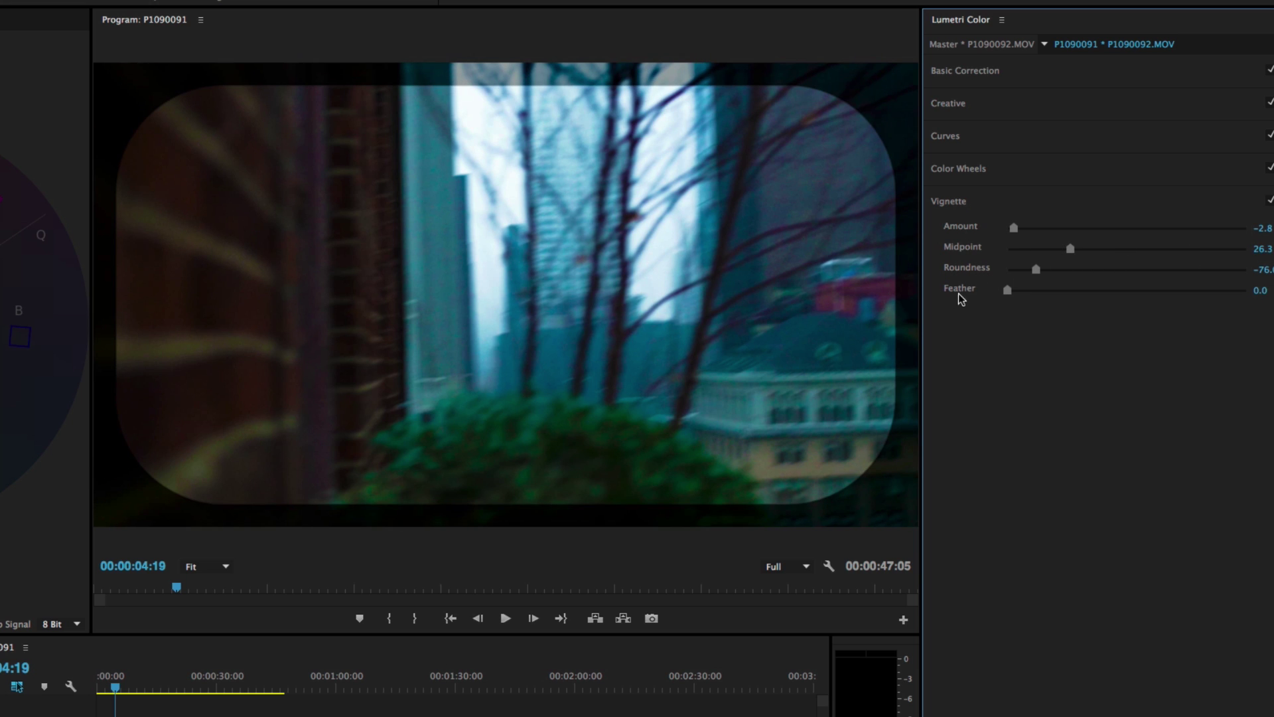
double_click(1009, 294)
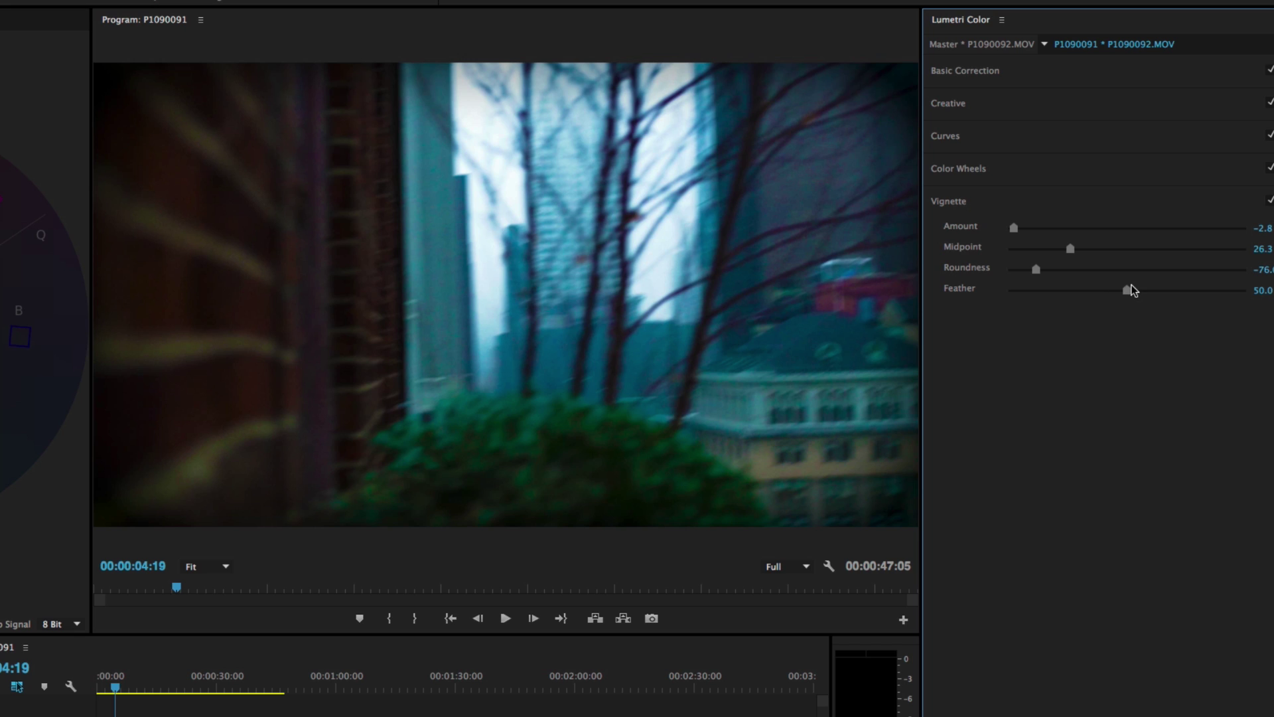
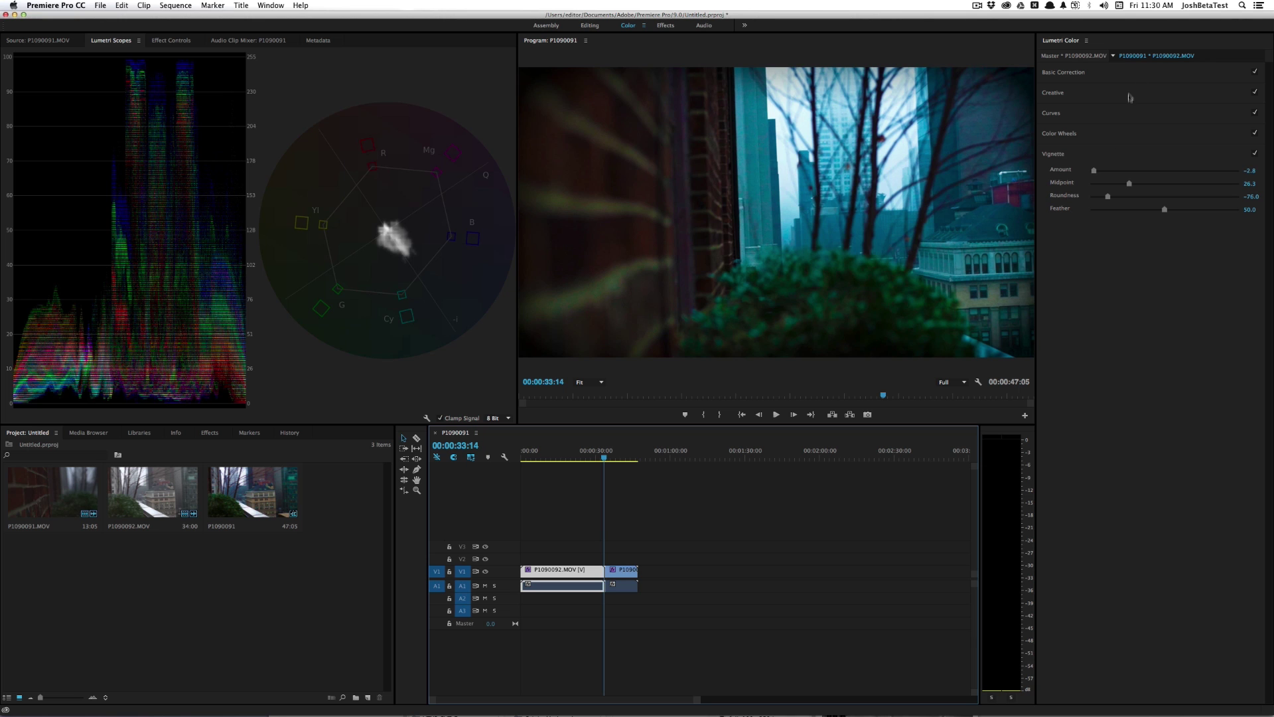
Scrub the timeline to review the graded clip, and turn off Selection Follows Playhead for the sequence.
mouse_move(593, 457)
left_mouse_down()
mouse_move(618, 457)
mouse_move(573, 457)
mouse_move(612, 470)
left_mouse_up()
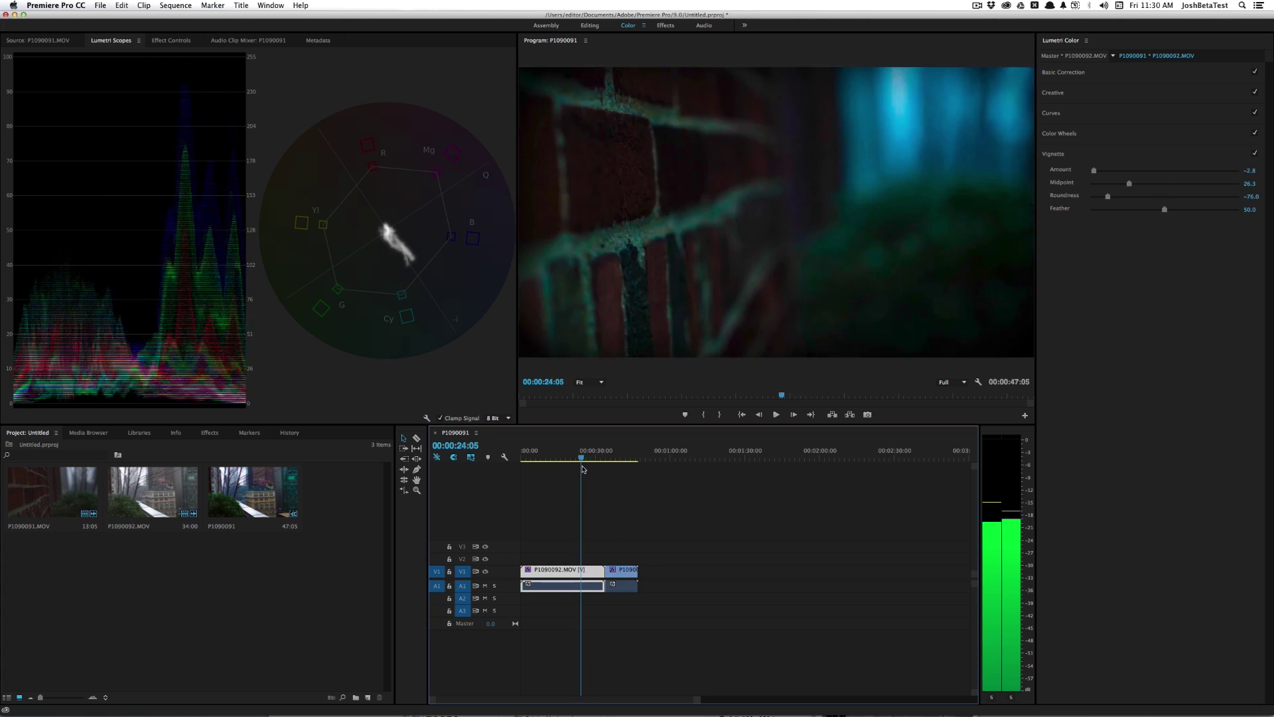
left_click(181, 6)
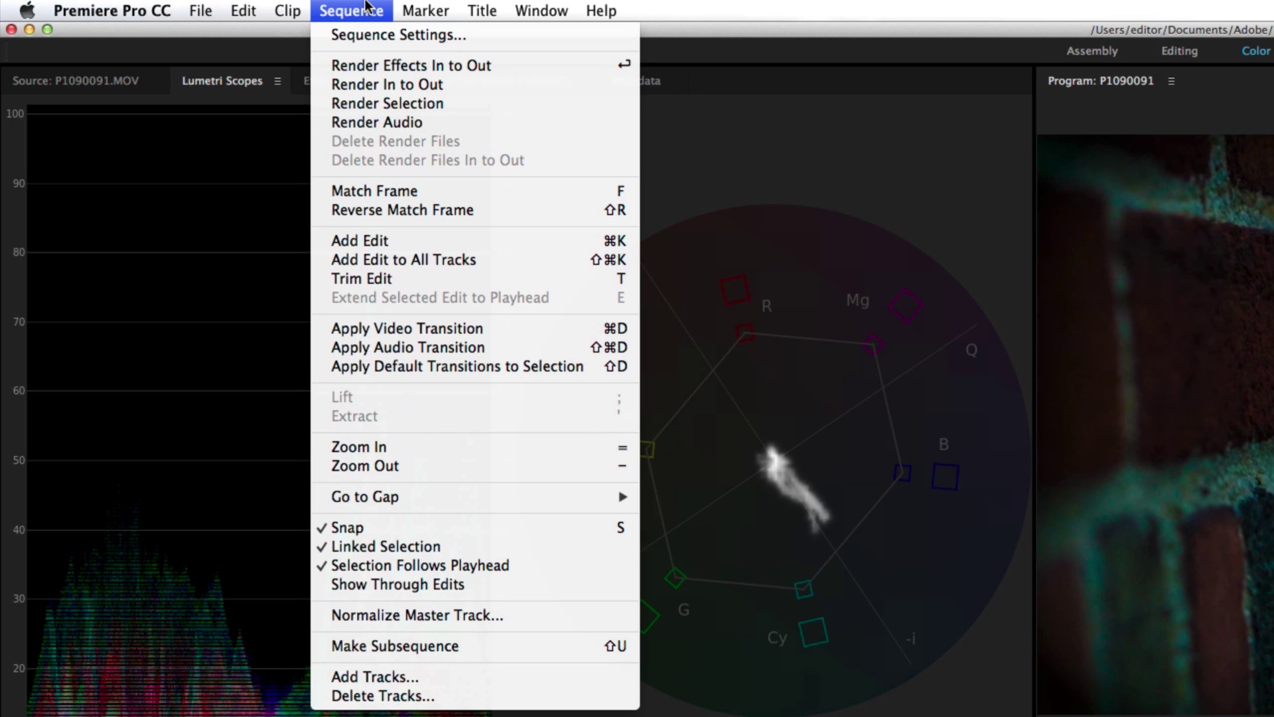
left_click(449, 559)
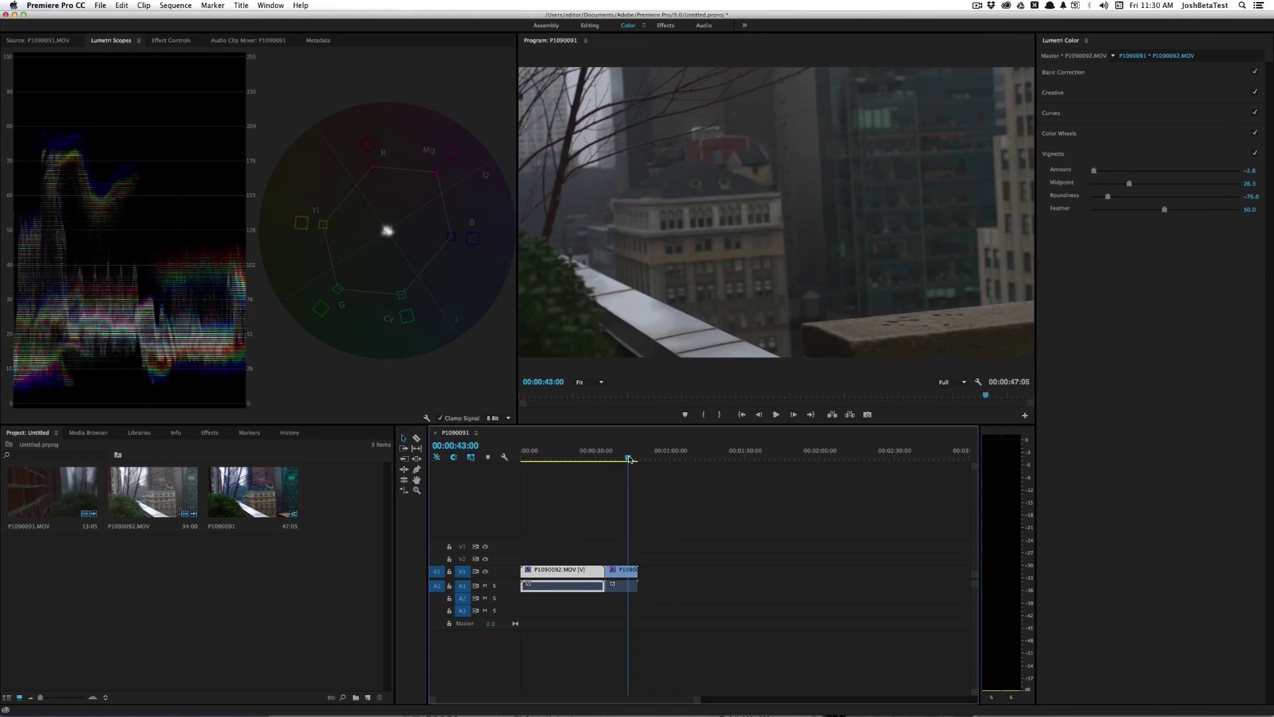
Scrub the playhead within the second clip, and turn Selection Follows Playhead back on for the sequence.
left_click_drag(601, 457, 619, 457)
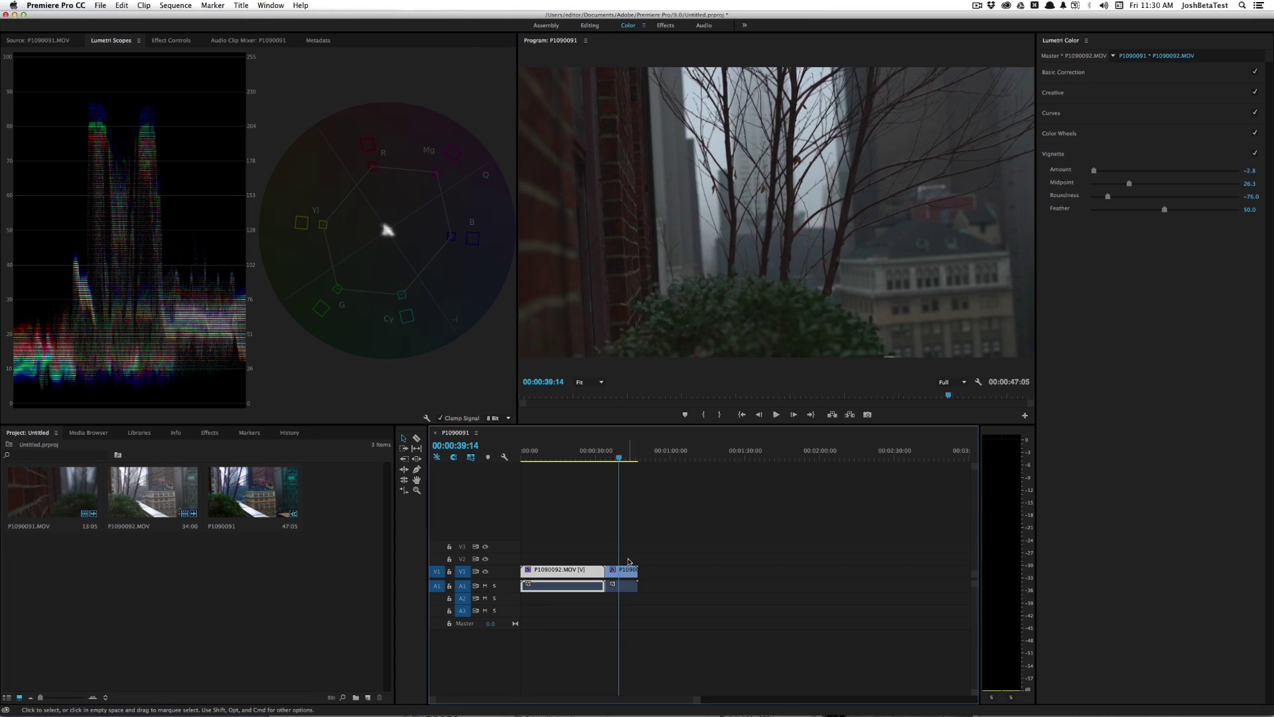
left_click(176, 5)
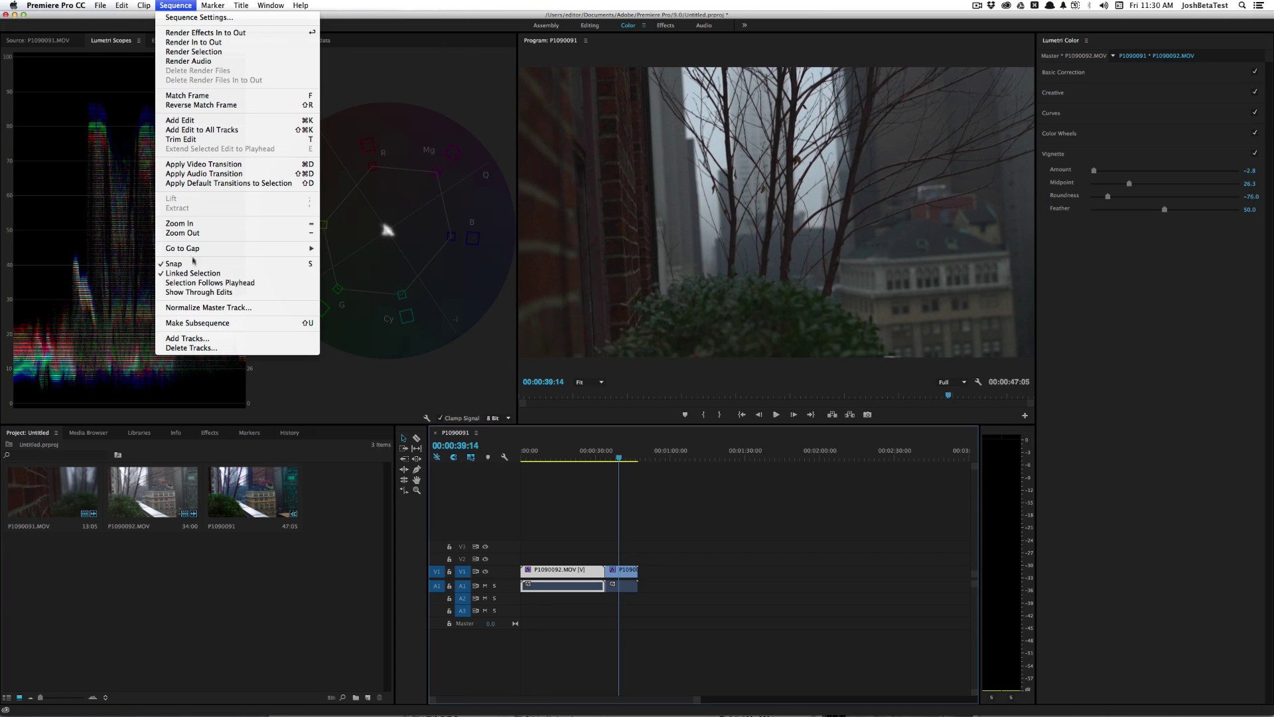
left_click(195, 283)
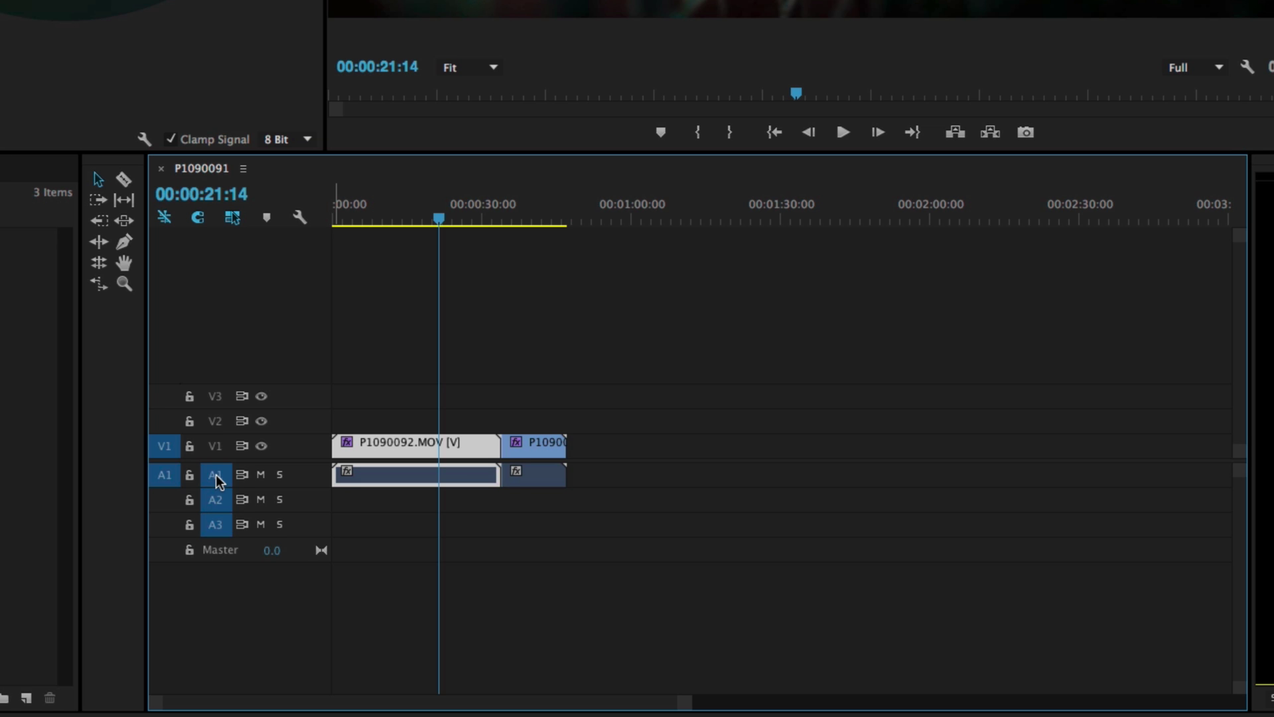
Untarget audio track A1, and move the playhead from P1090092.MOV to the second clip at 00:00:38:00 to check the selection.
left_click(216, 474)
left_click_drag(470, 213, 523, 234)
left_click(541, 472)
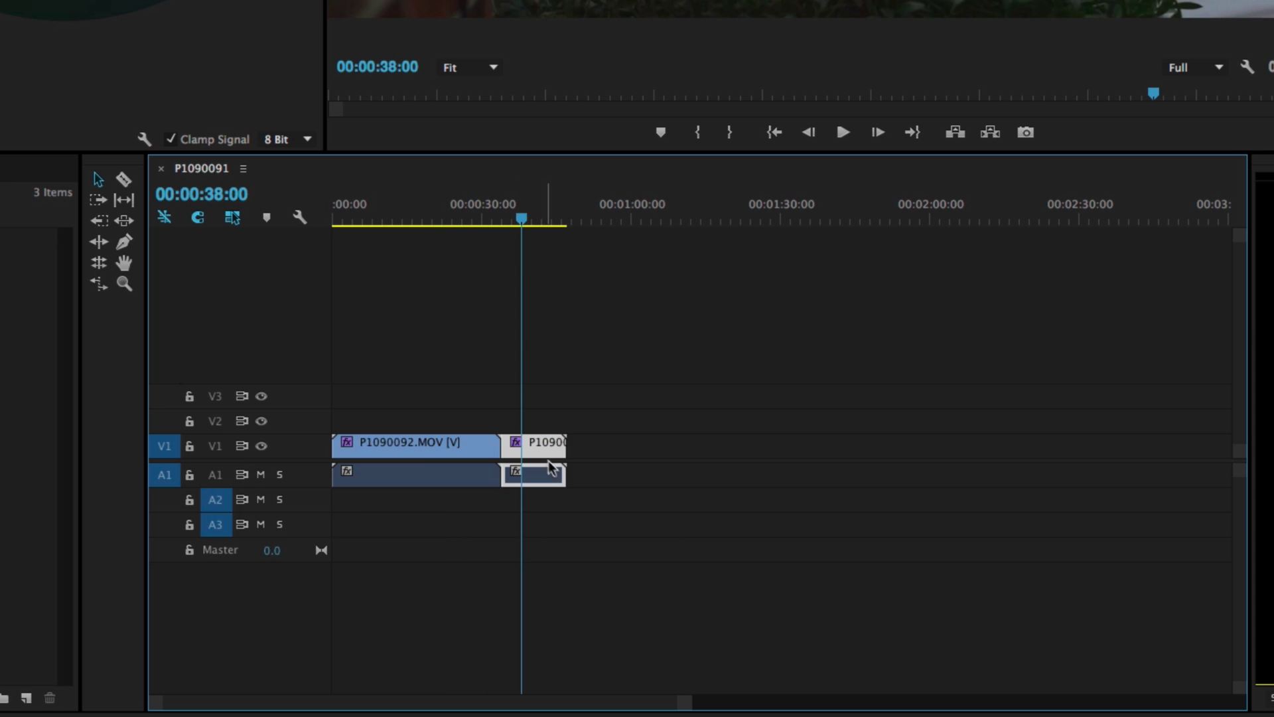
Stack the second clip on V2 above the end of P1090092.MOV, and scrub the overlap while targeting V2 and V1.
left_click_drag(538, 450, 490, 420)
left_click_drag(484, 223, 423, 229)
left_click(216, 421)
left_click_drag(464, 220, 467, 247)
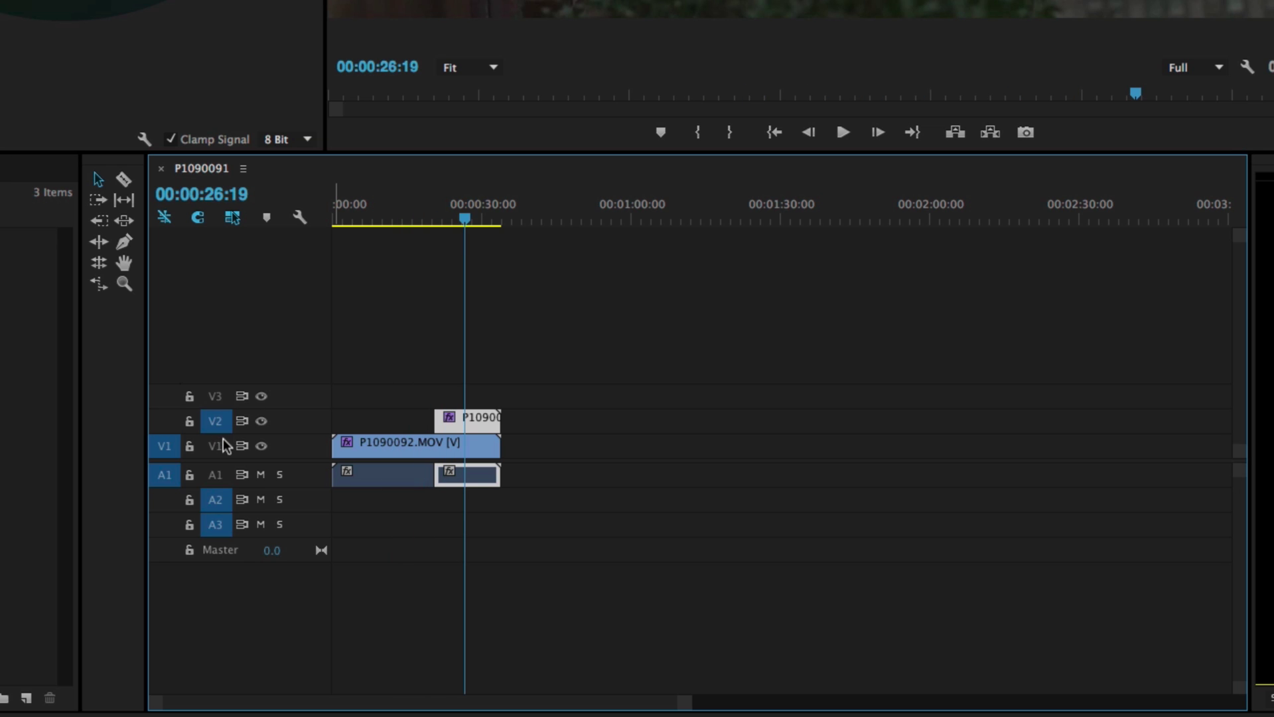
left_click(219, 446)
left_click_drag(476, 231, 396, 229)
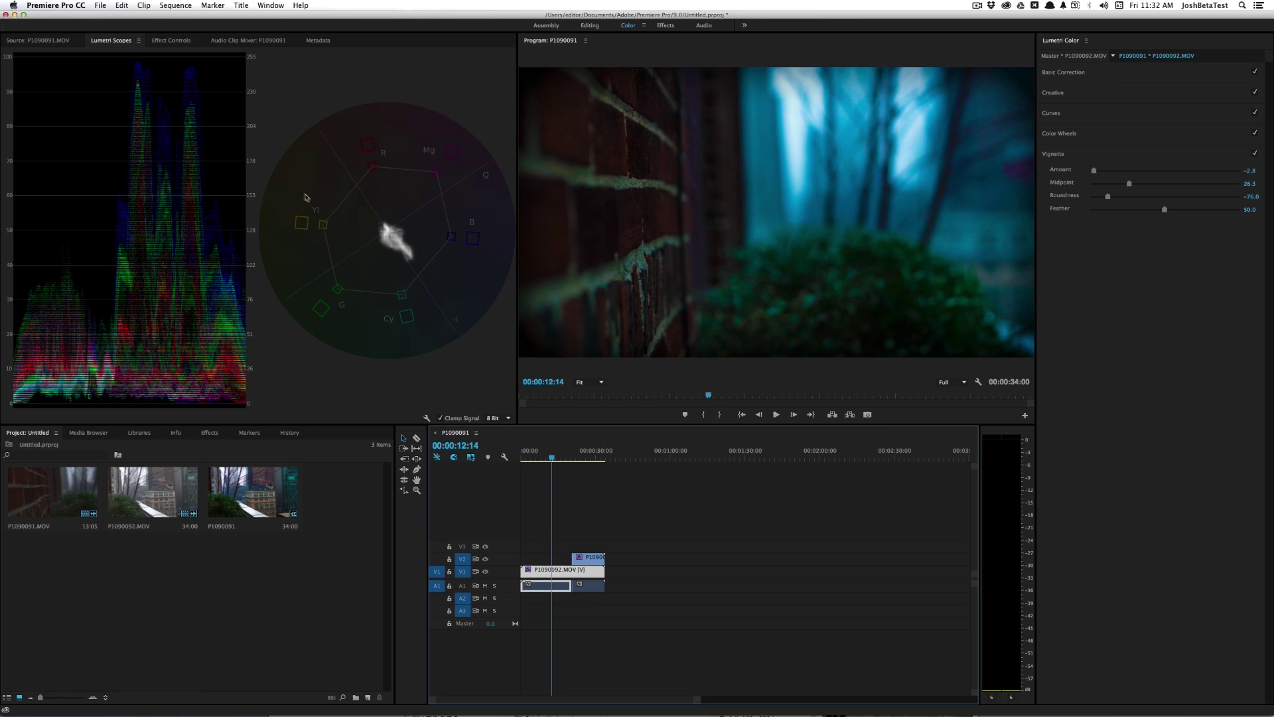
Toggle the Lumetri Color effect off and on in the P1090092.MOV effect settings, and return to the Lumetri Scopes.
left_click(171, 40)
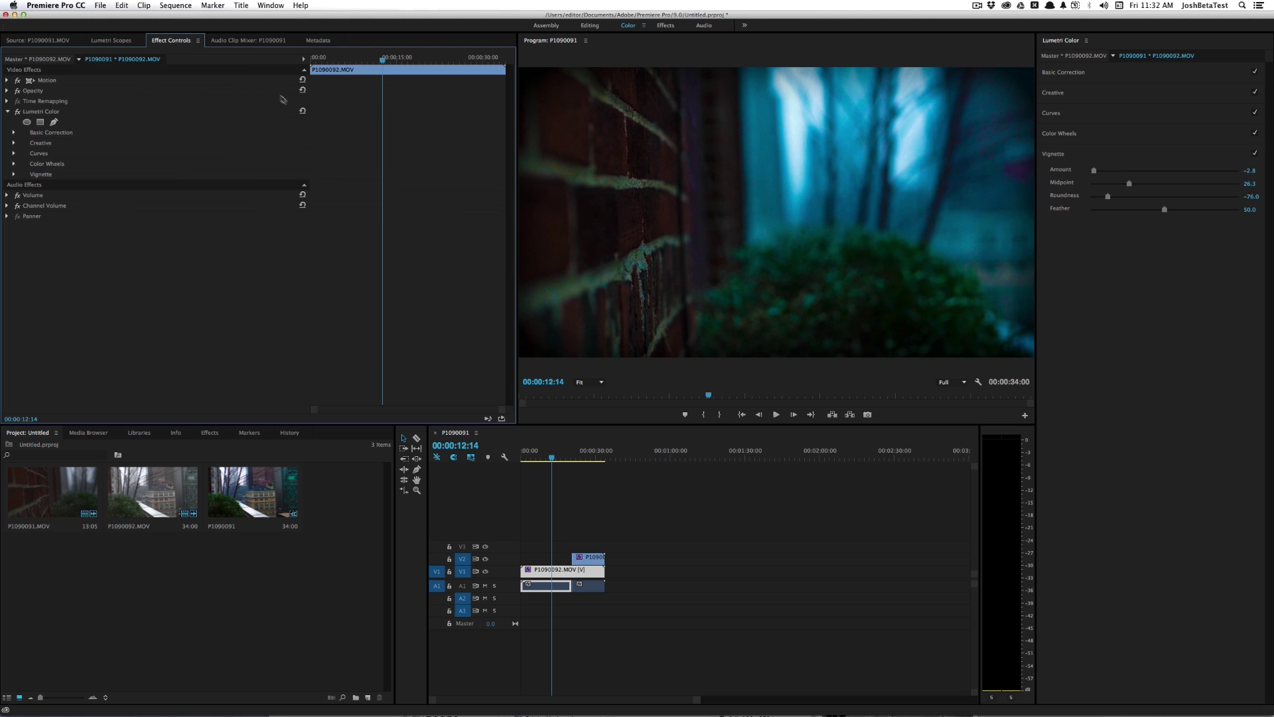
left_click(18, 112)
left_click(18, 112)
left_click(17, 113)
left_click(18, 112)
left_click(110, 41)
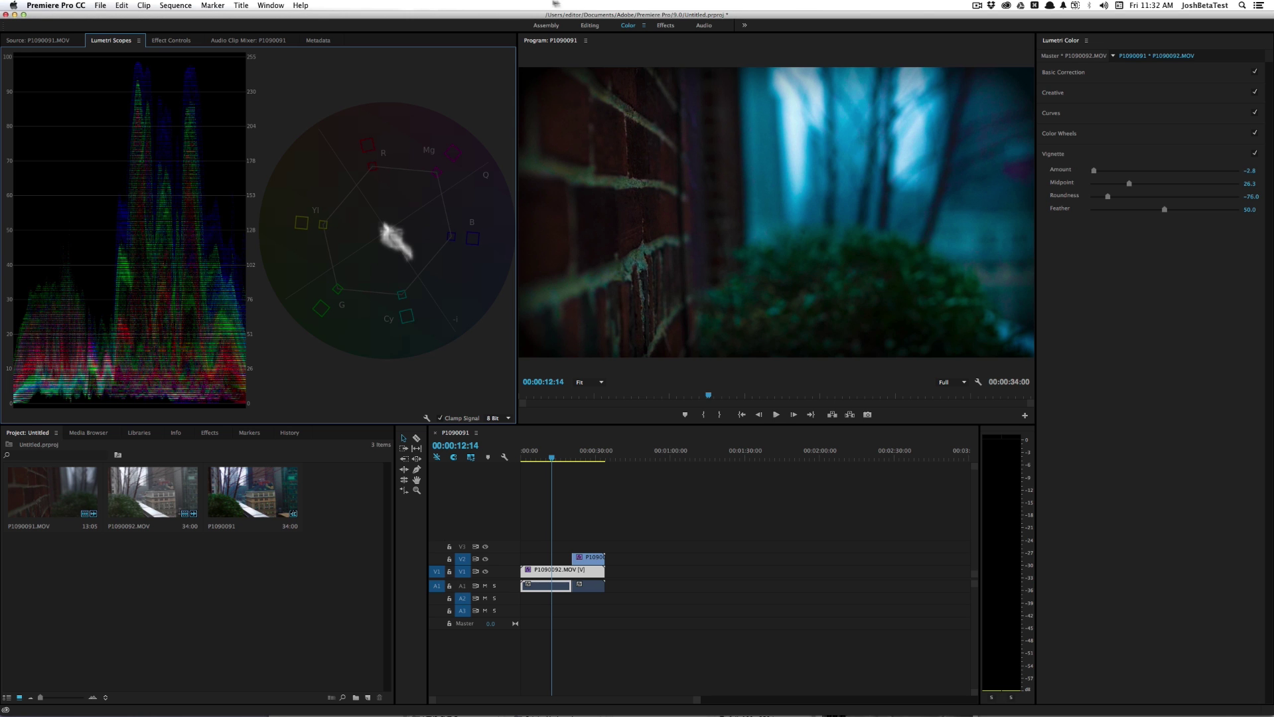
Search the keyboard shortcuts for "lumetri" and check the key assigned to Bypass Lumetri Color Effects.
left_click(78, 6)
left_click(85, 58)
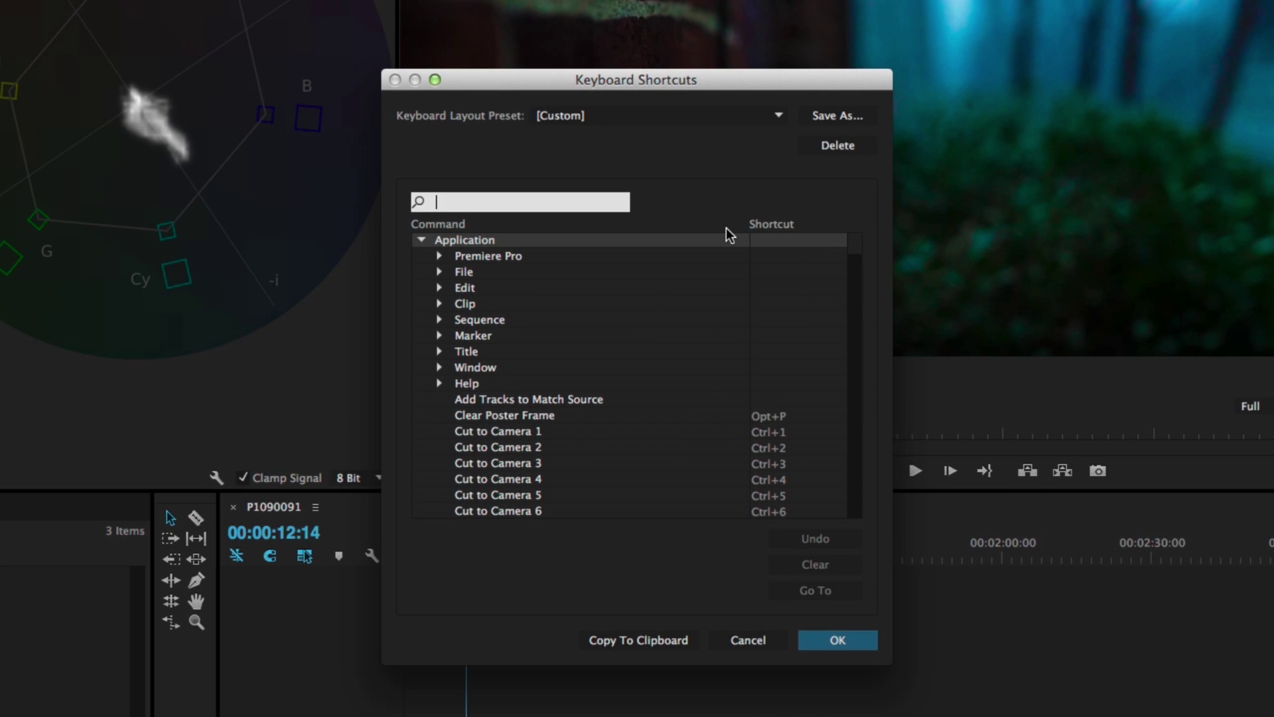
type("lumetri")
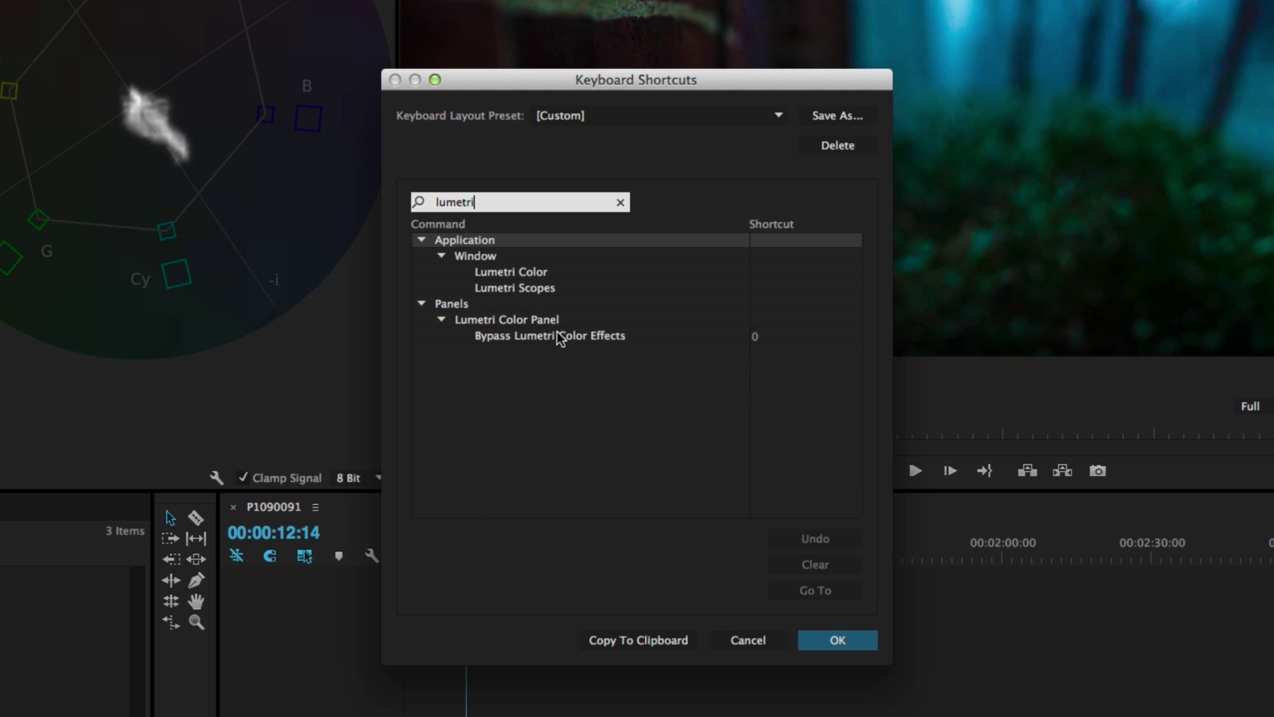
left_click(758, 336)
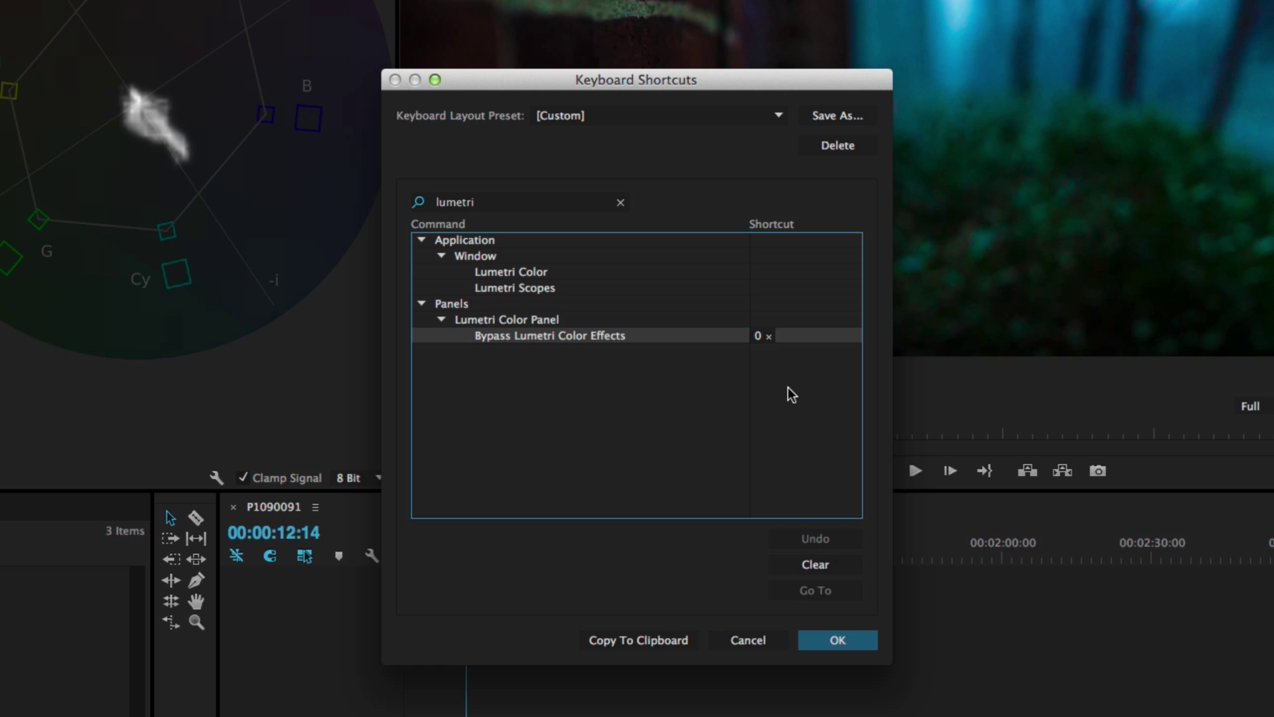
left_click(841, 641)
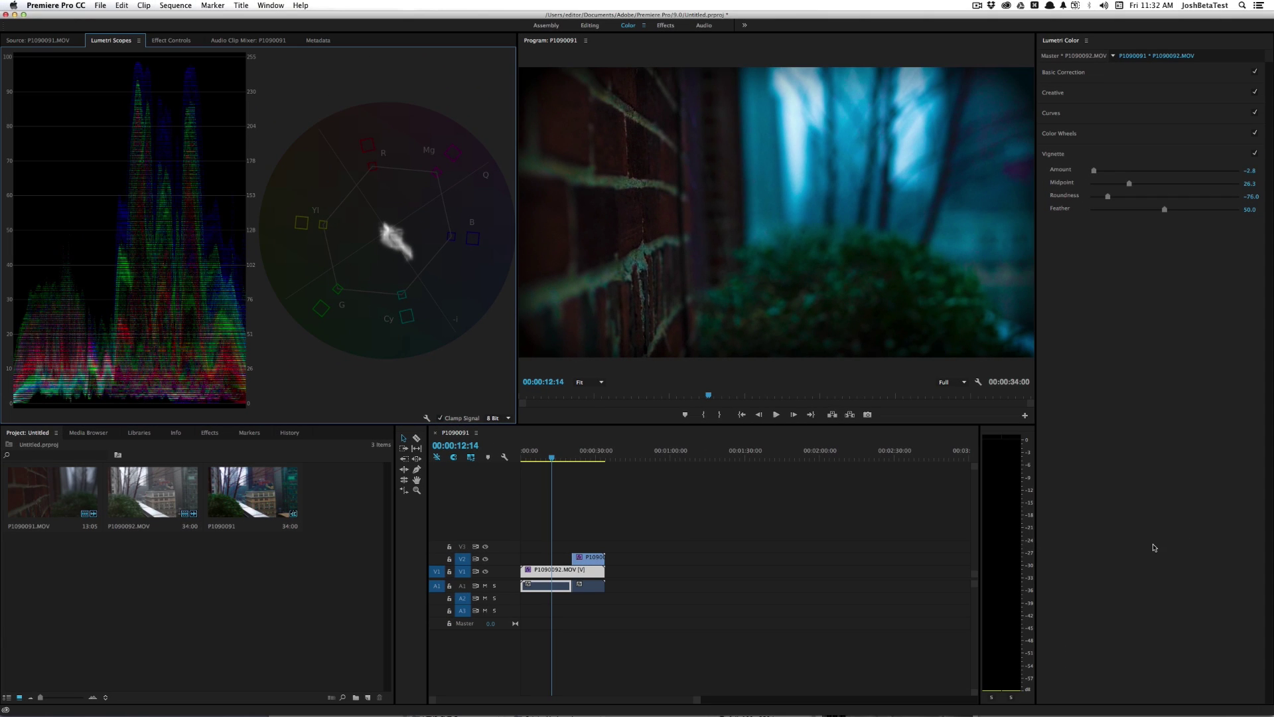
Bypass and restore the Lumetri Color effects on P1090092.MOV repeatedly to compare the original with the grade.
left_click(1146, 530)
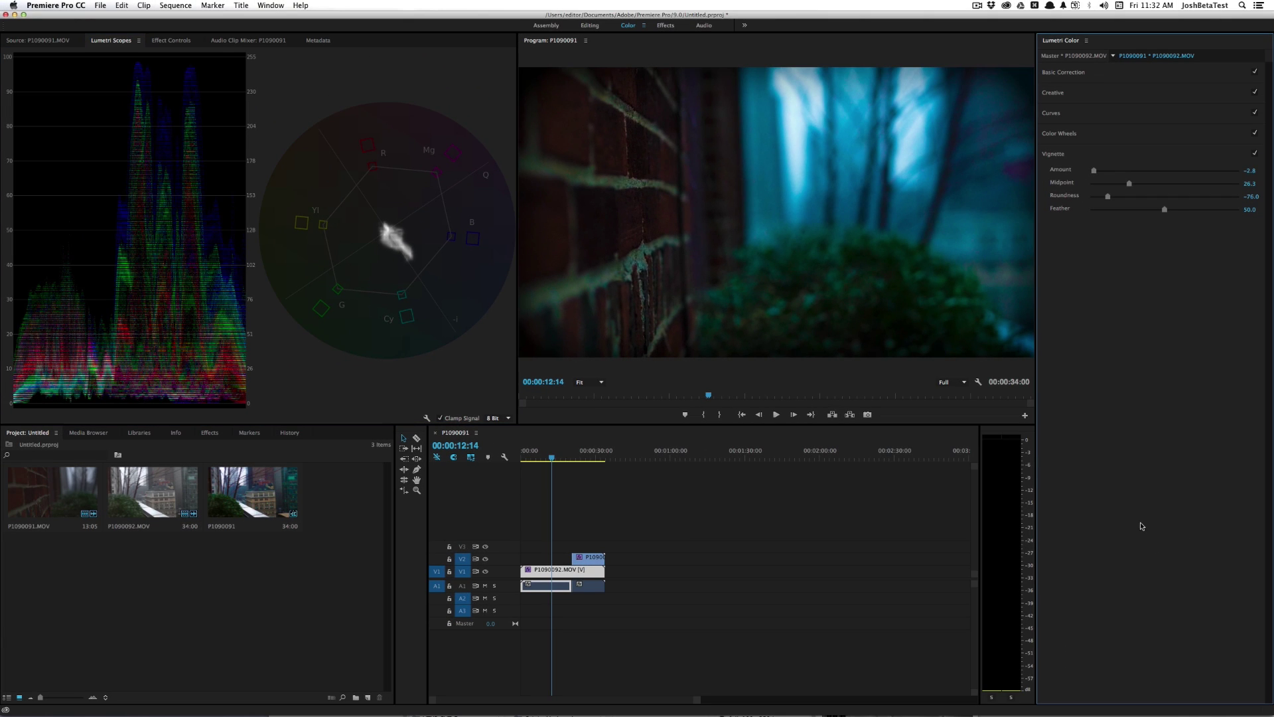
key("backslash")
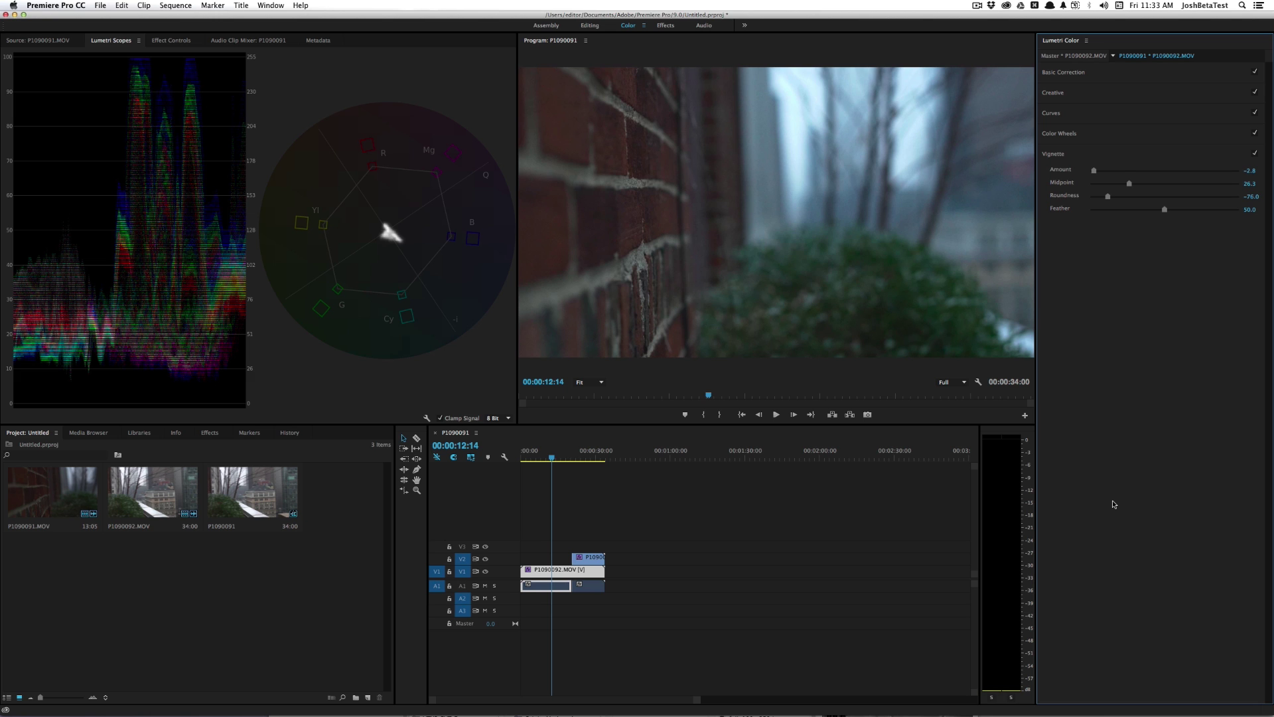
key("backslash")
key("backslash")
key("backslash")
Mark the P1090092.MOV range and move the V2 clip back onto V1 right after it, playing the sequence to review the grade.
key("x")
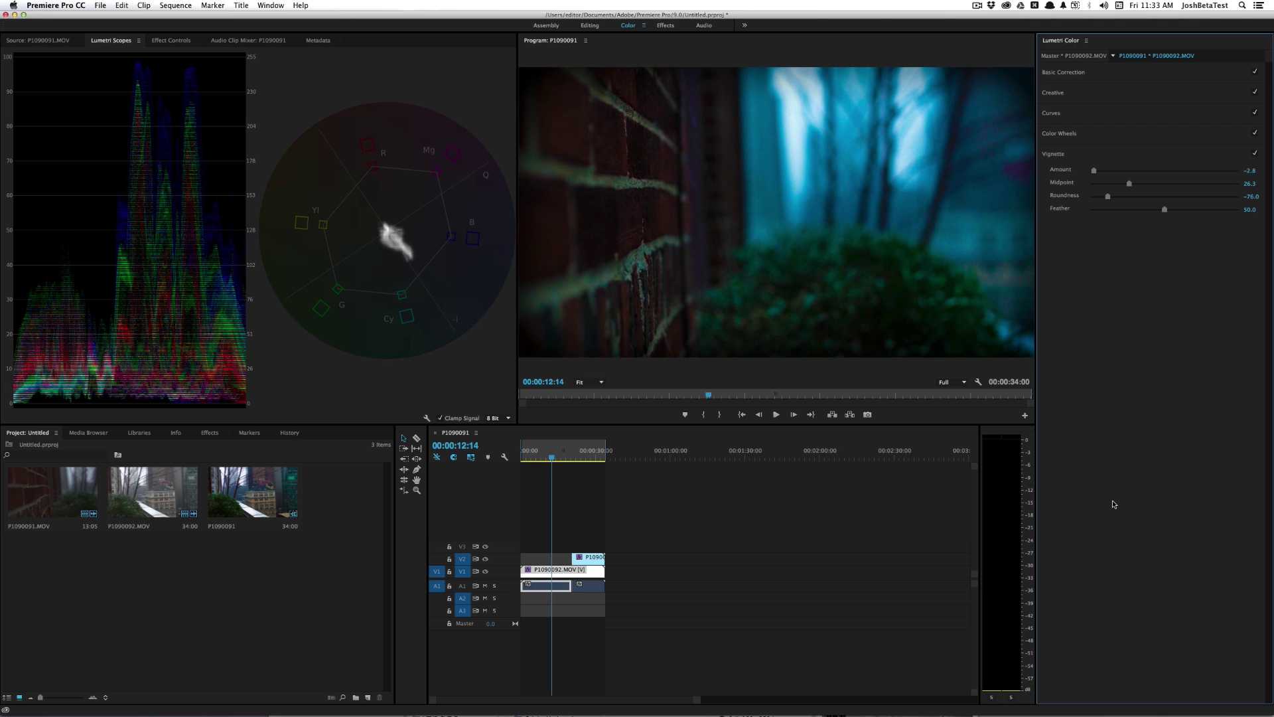
left_click_drag(1097, 500, 630, 570)
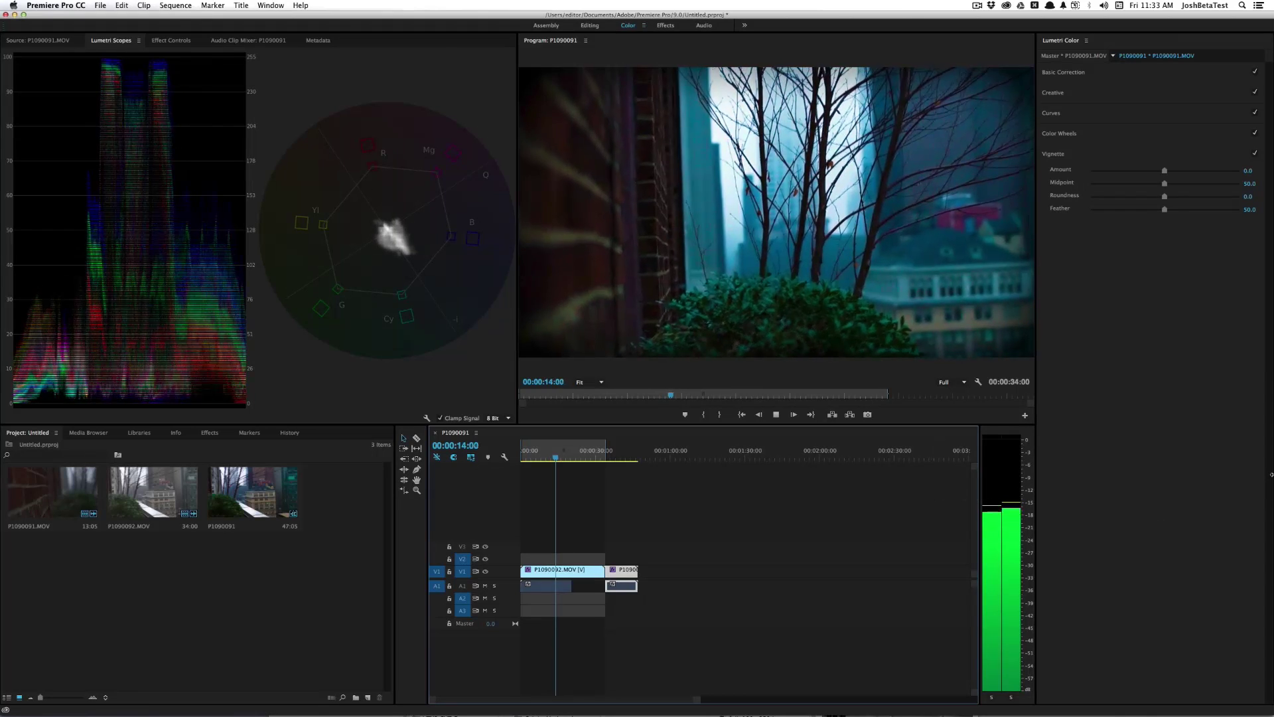
left_click(1196, 364)
key("space")
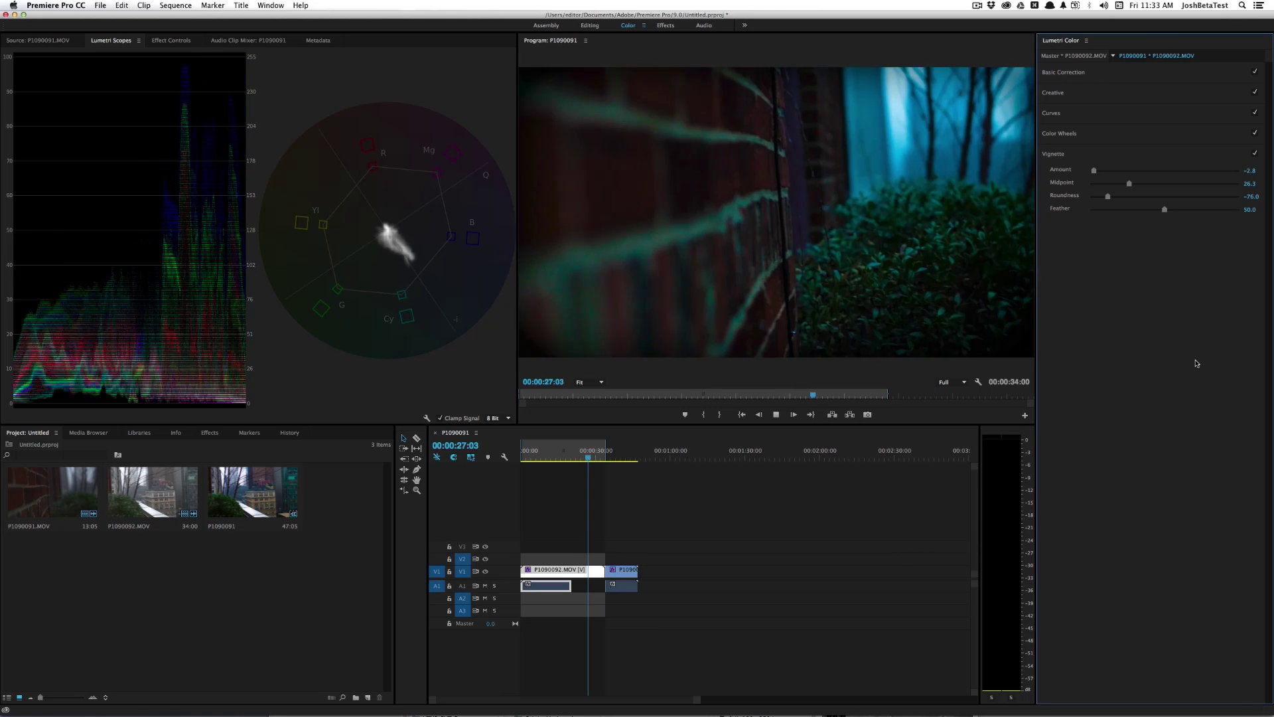
key("space")
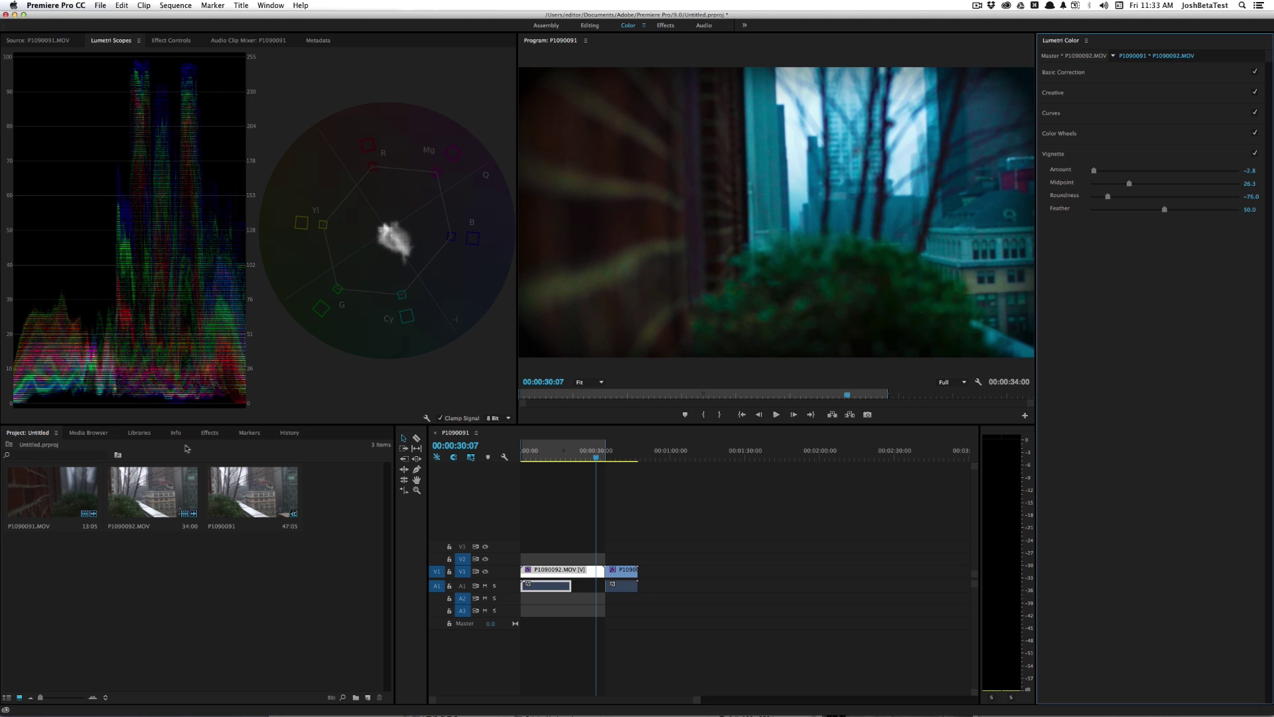
Import the colorretooled.prfpset preset file from the PPPreset folder into the effects presets.
left_click(209, 433)
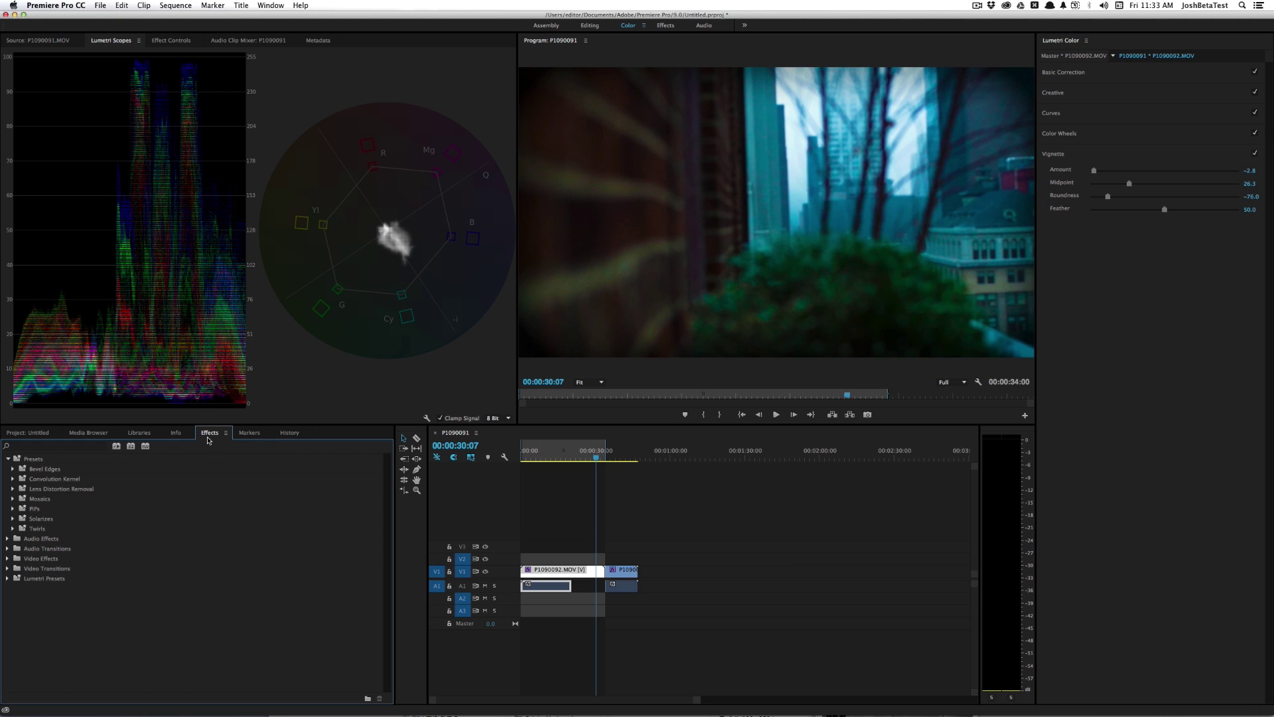
left_click(34, 460)
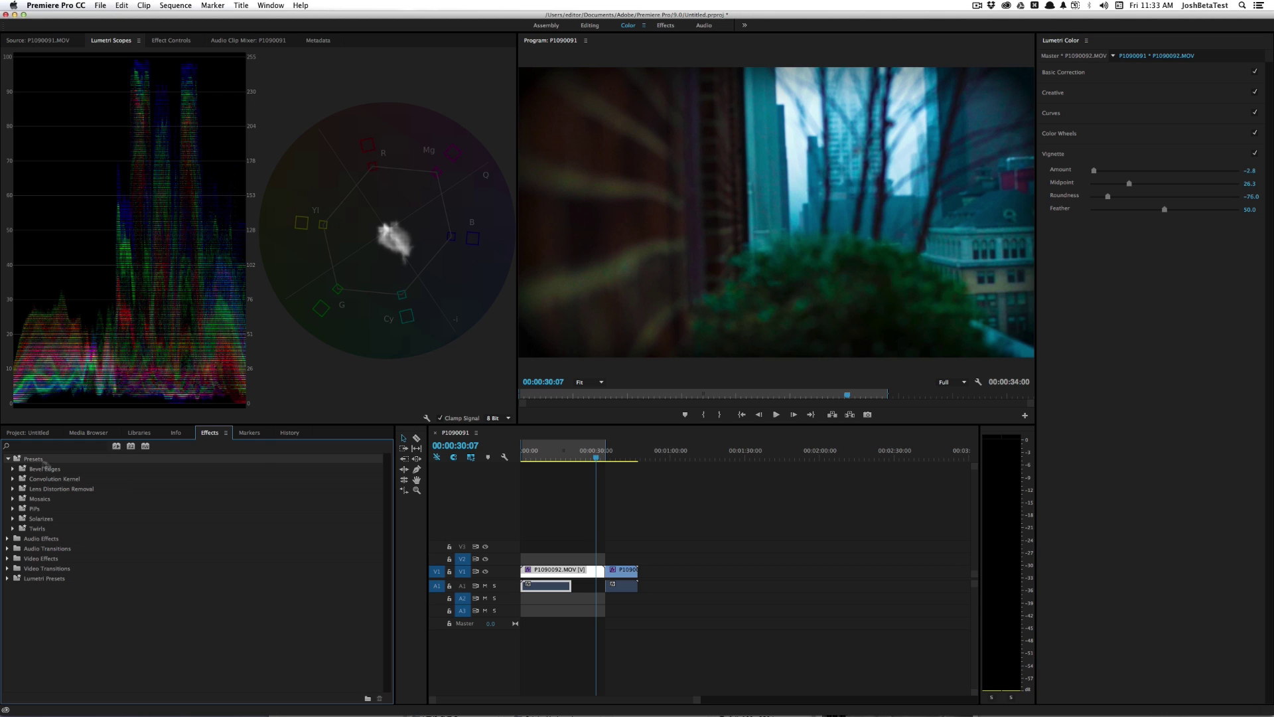
left_click(226, 435)
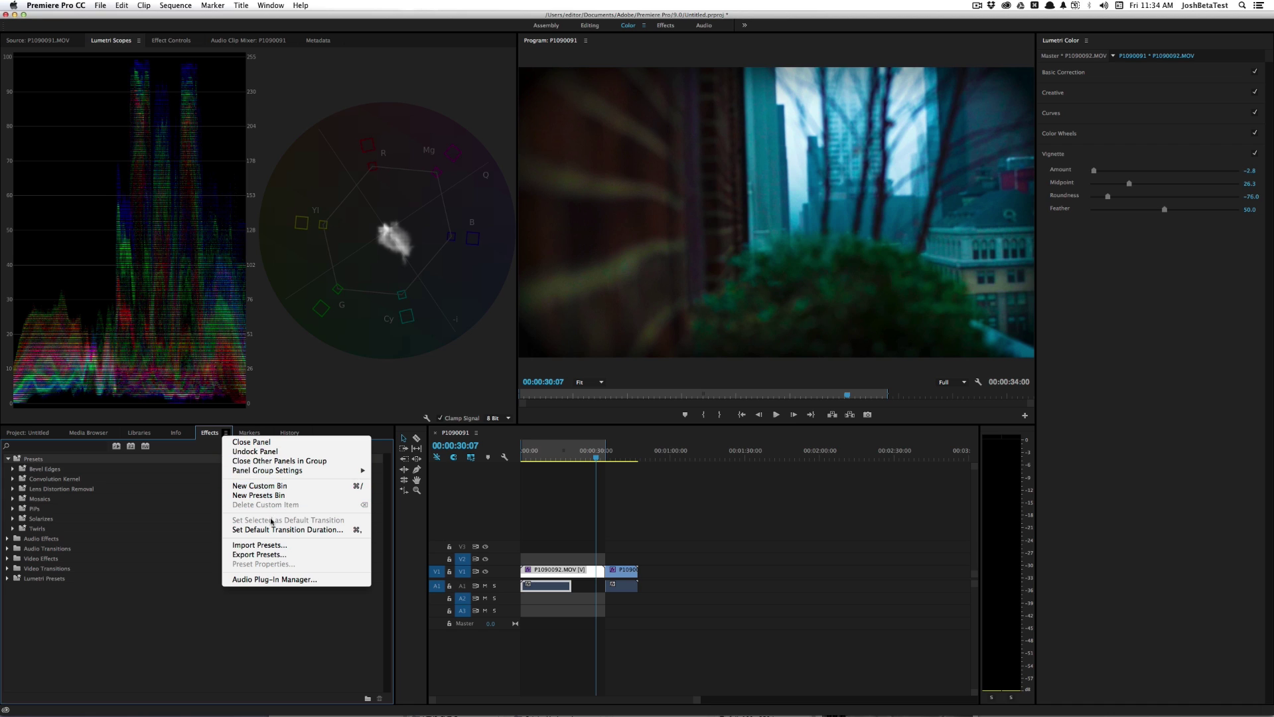
left_click(273, 545)
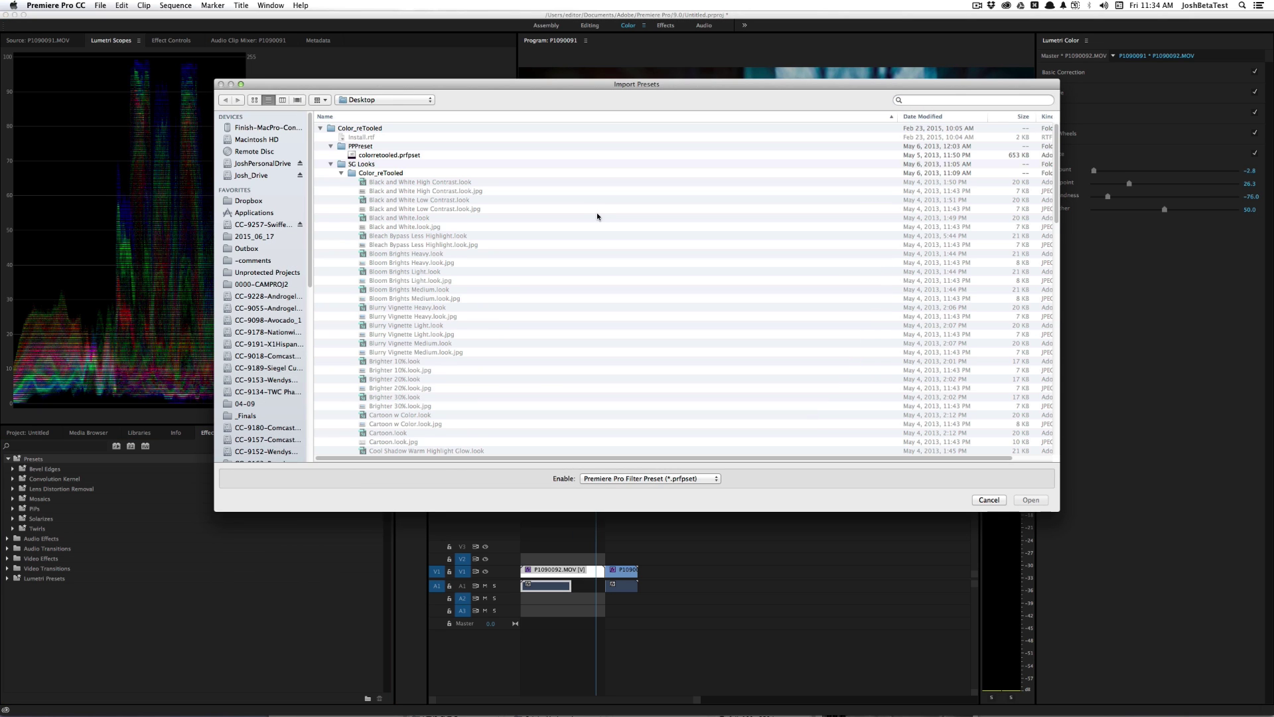
left_click(376, 155)
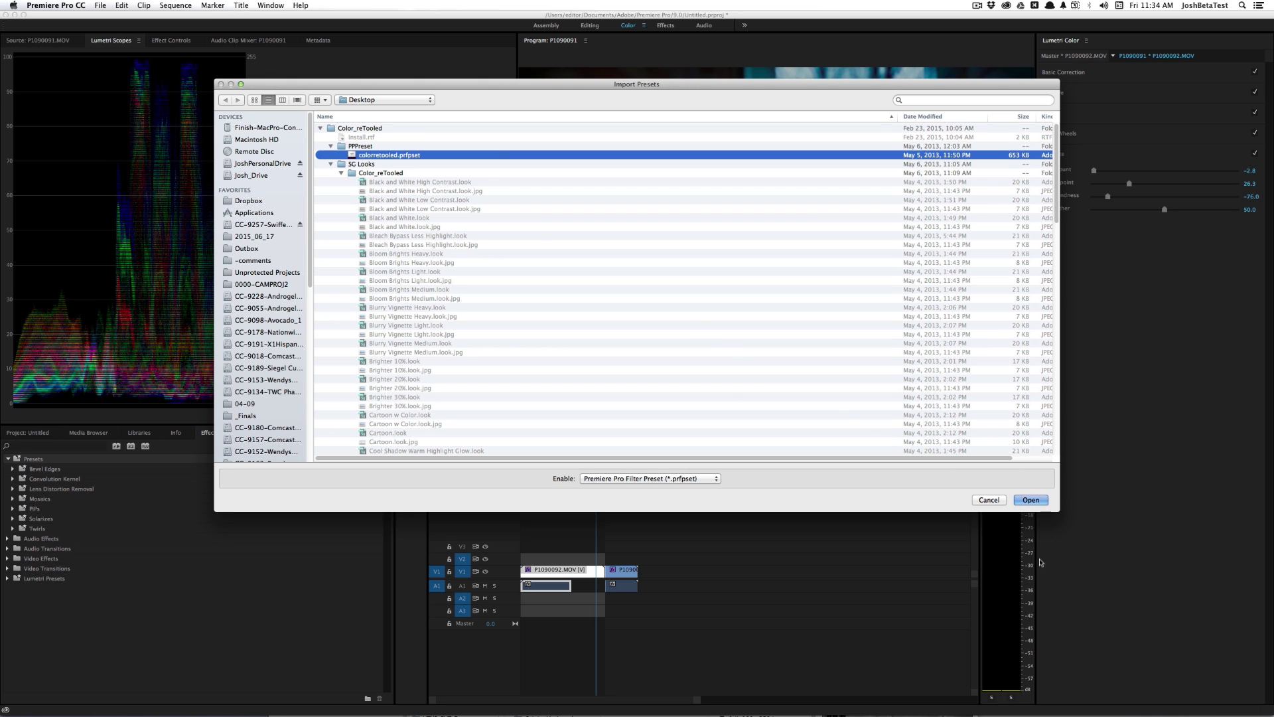
left_click(1031, 500)
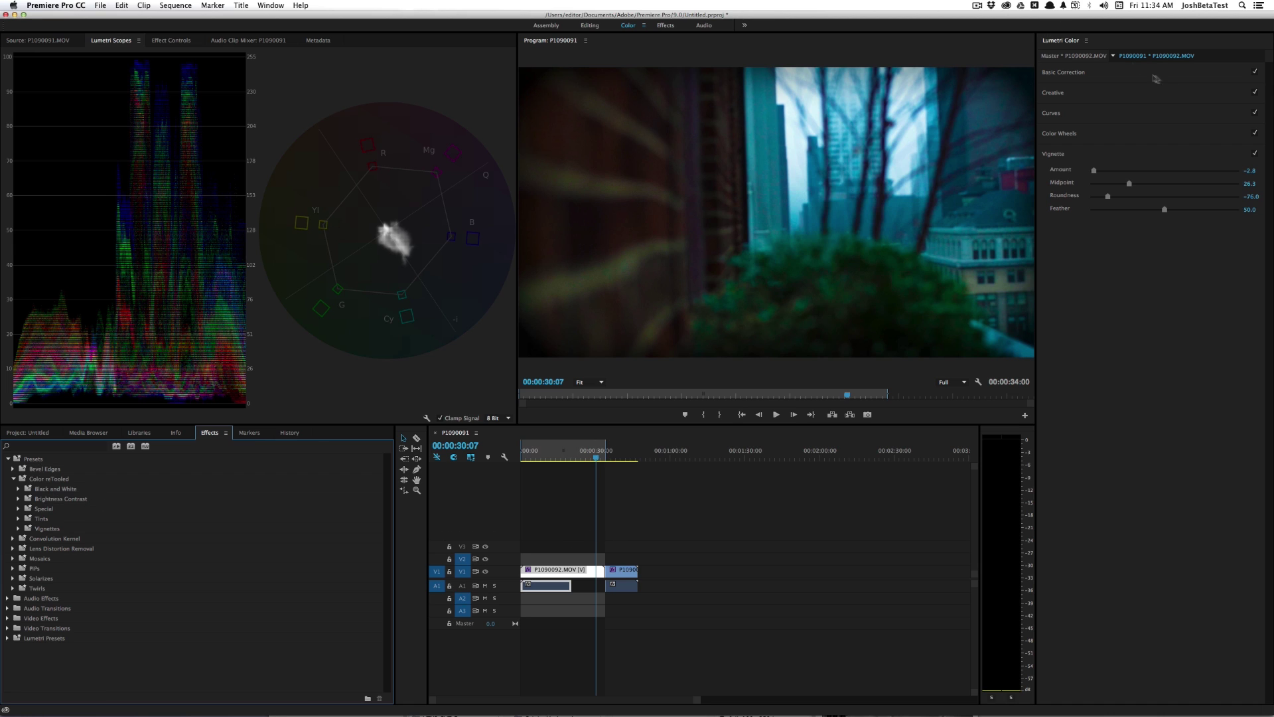
Reset the Lumetri Color effect on P1090092.MOV.
left_click(168, 41)
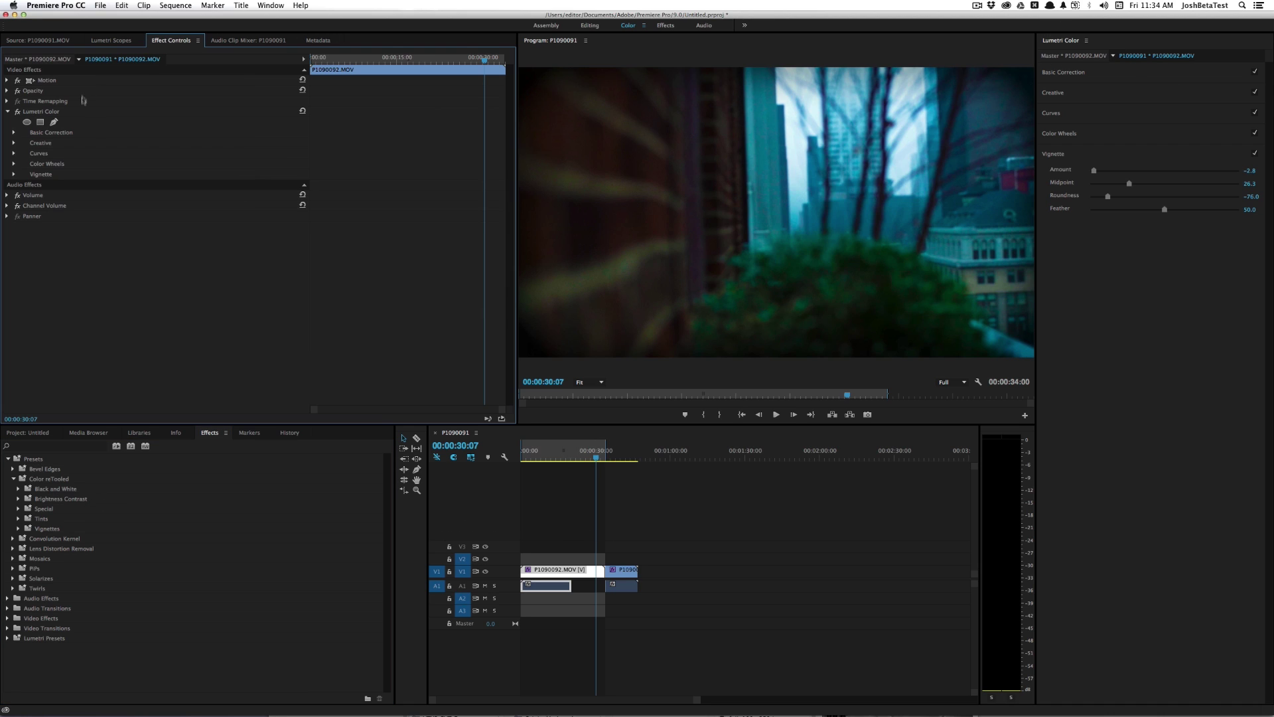
left_click(304, 111)
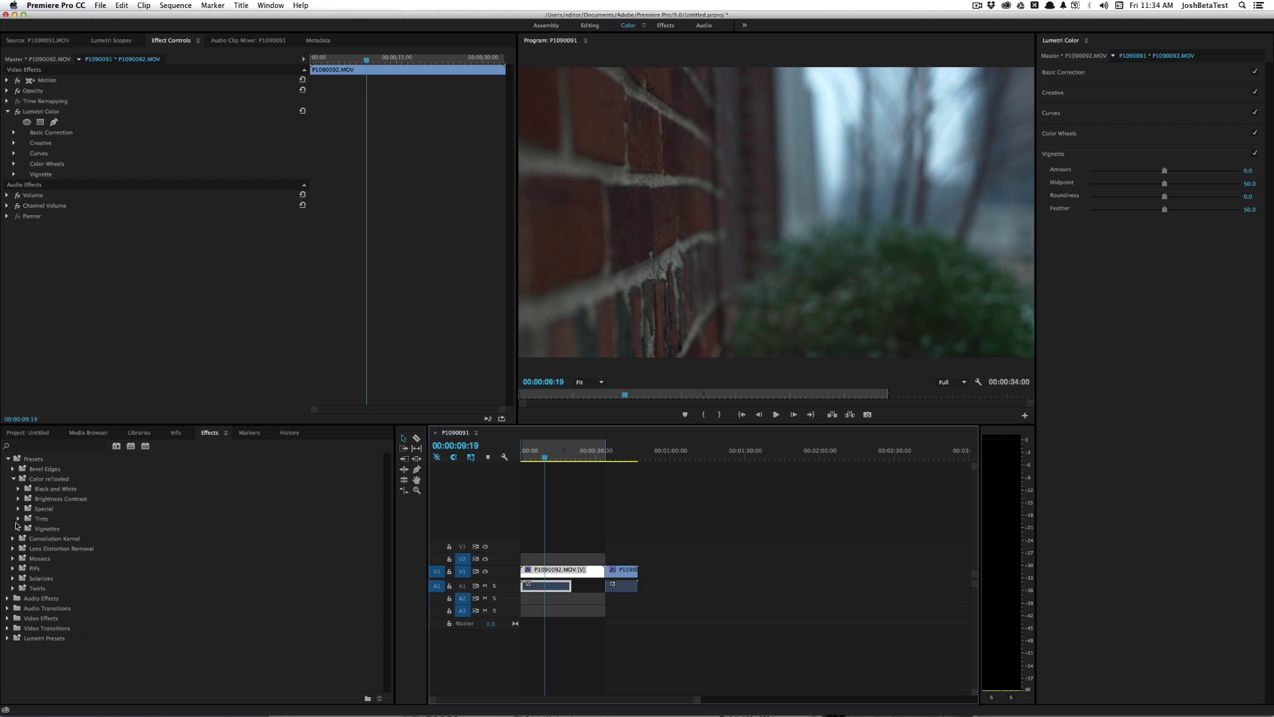
Apply the Cool Shadow Warm Highlight Low Contrast preset from the Color reTooled Tints to P1090092.MOV, and play the result.
left_click(18, 518)
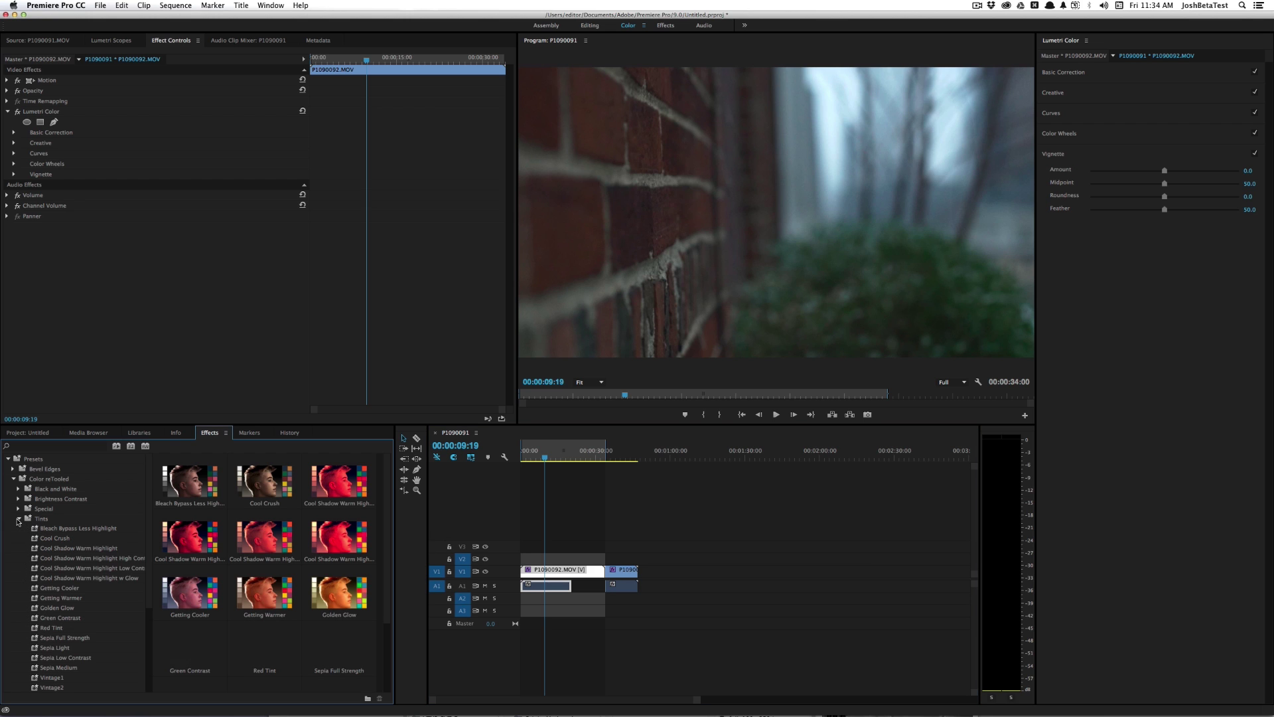
left_click(264, 543)
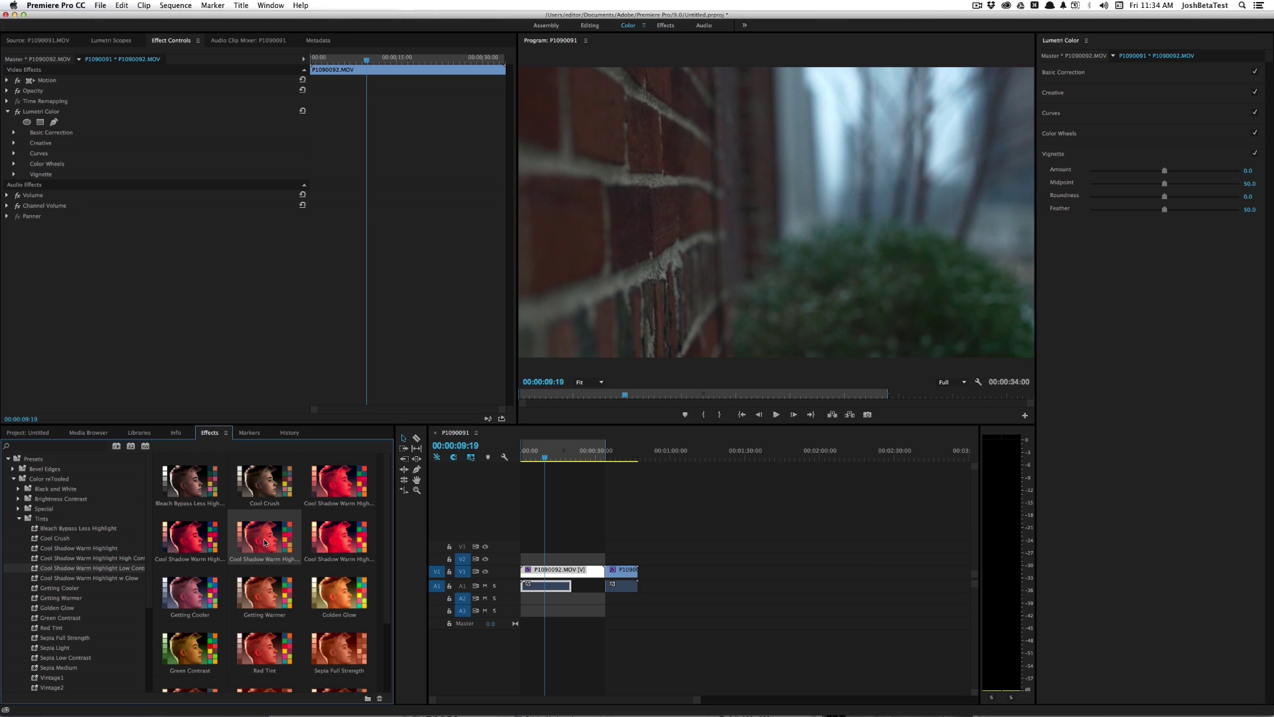
left_click_drag(265, 543, 539, 572)
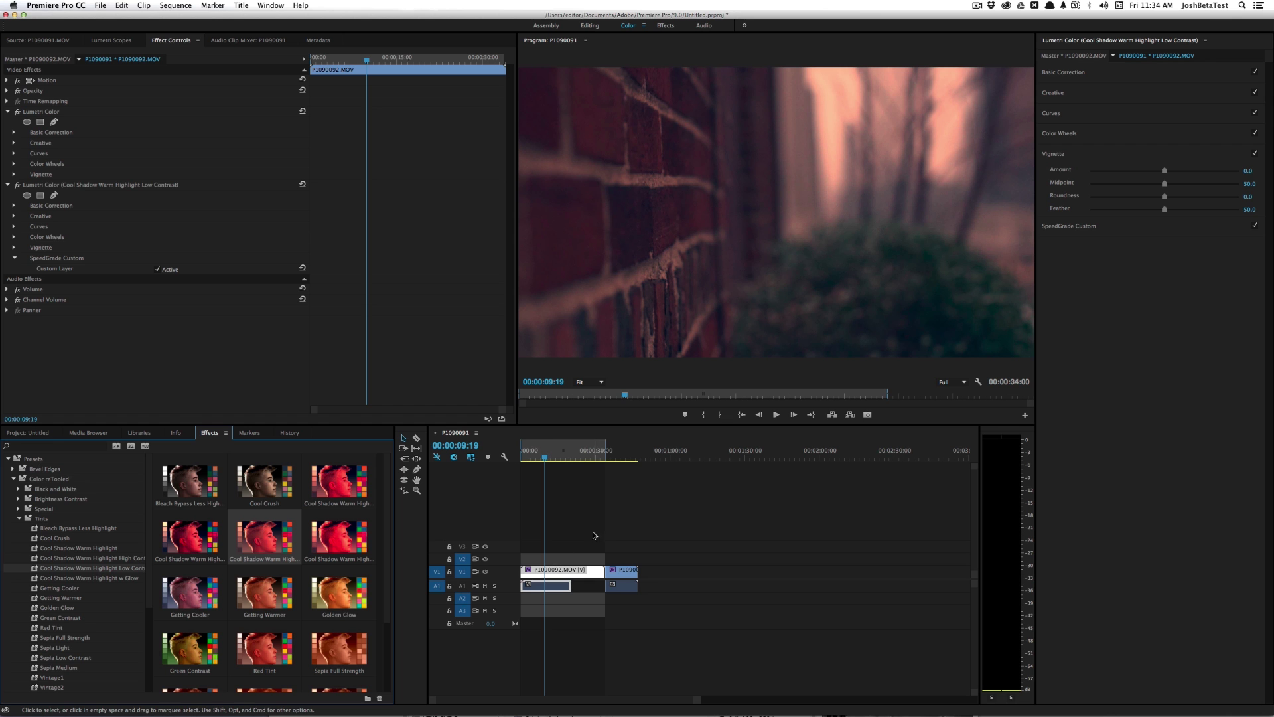
key("space")
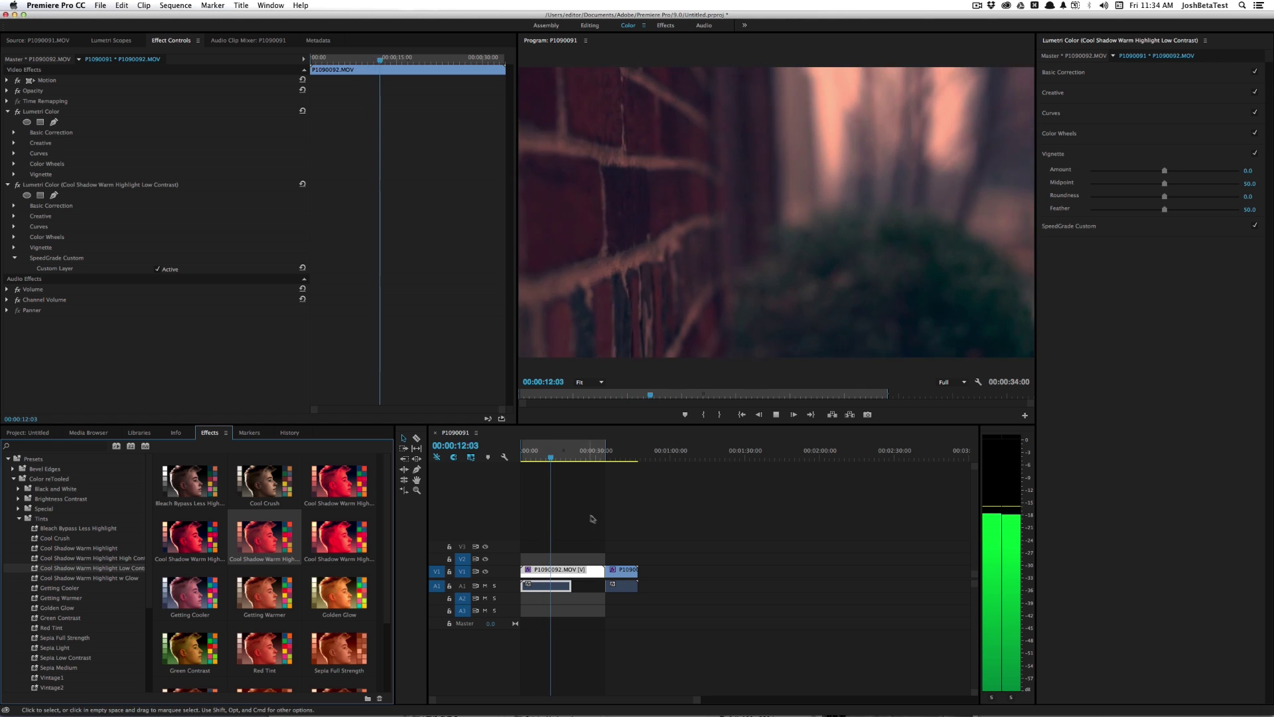
key("space")
Inspect the two Lumetri Color effects on P1090092.MOV, and view the available Creative looks for the preset's effect.
left_click(169, 153)
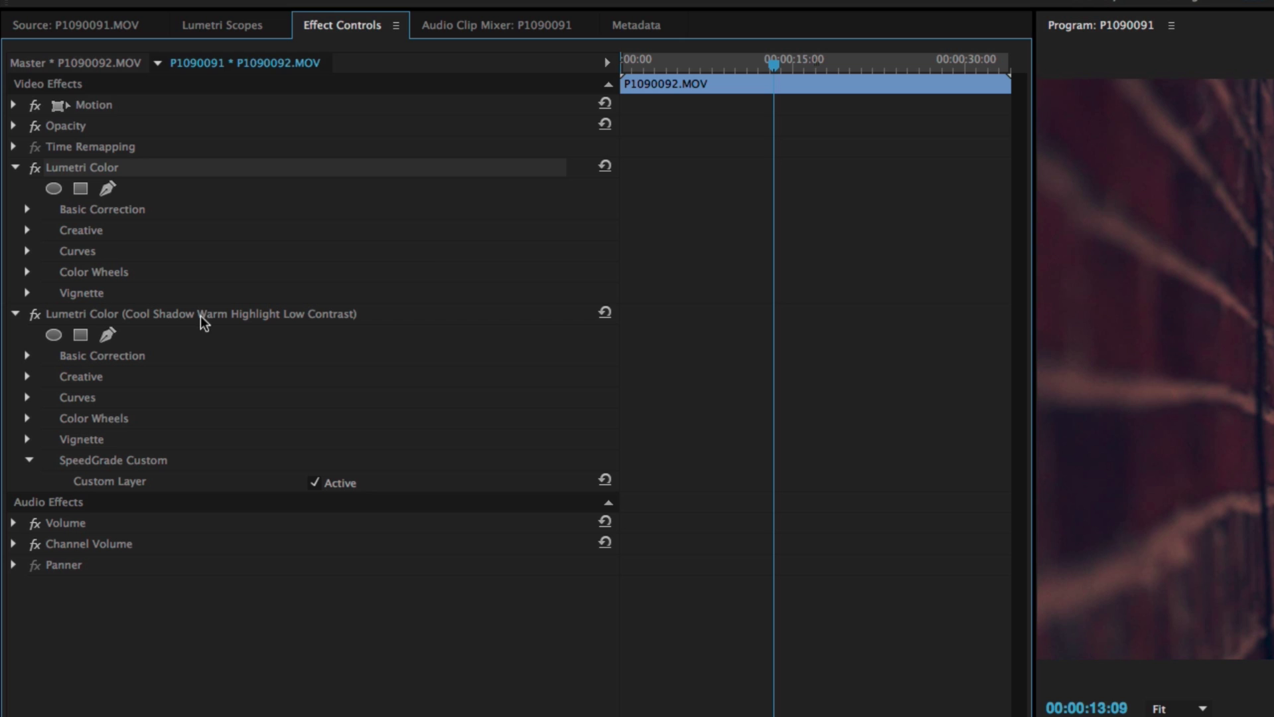
left_click(100, 313)
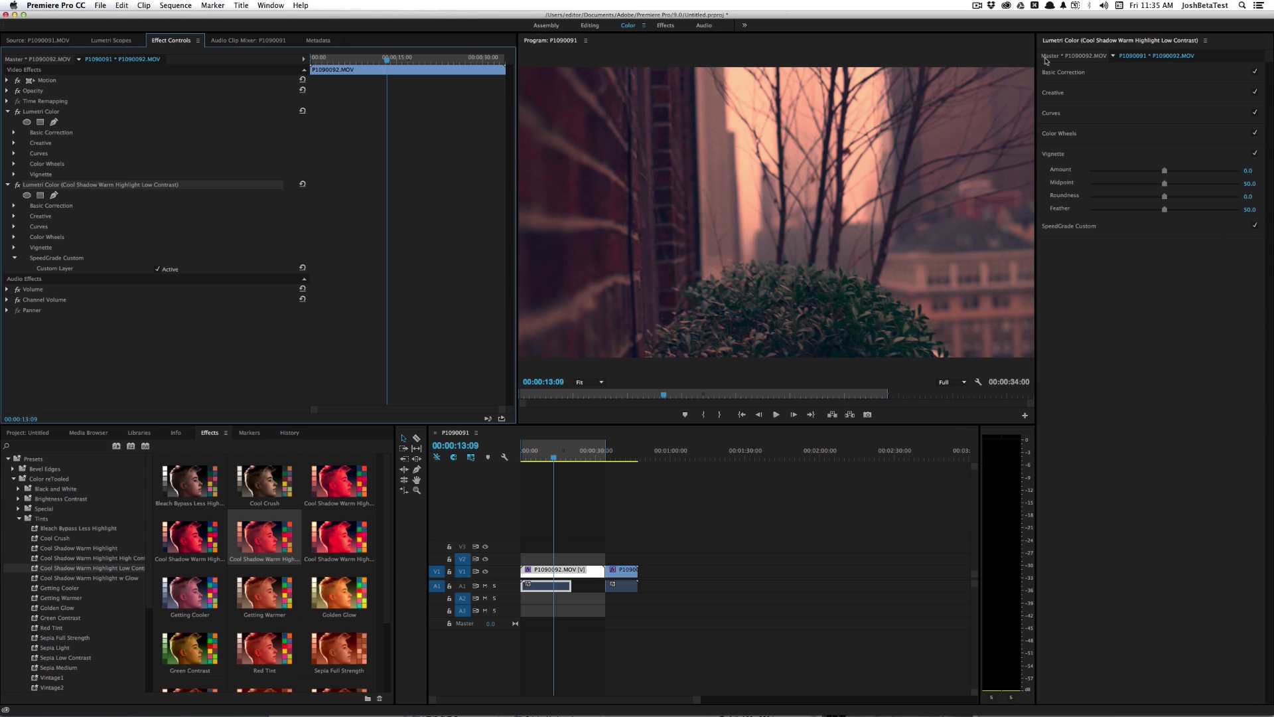
left_click(1061, 93)
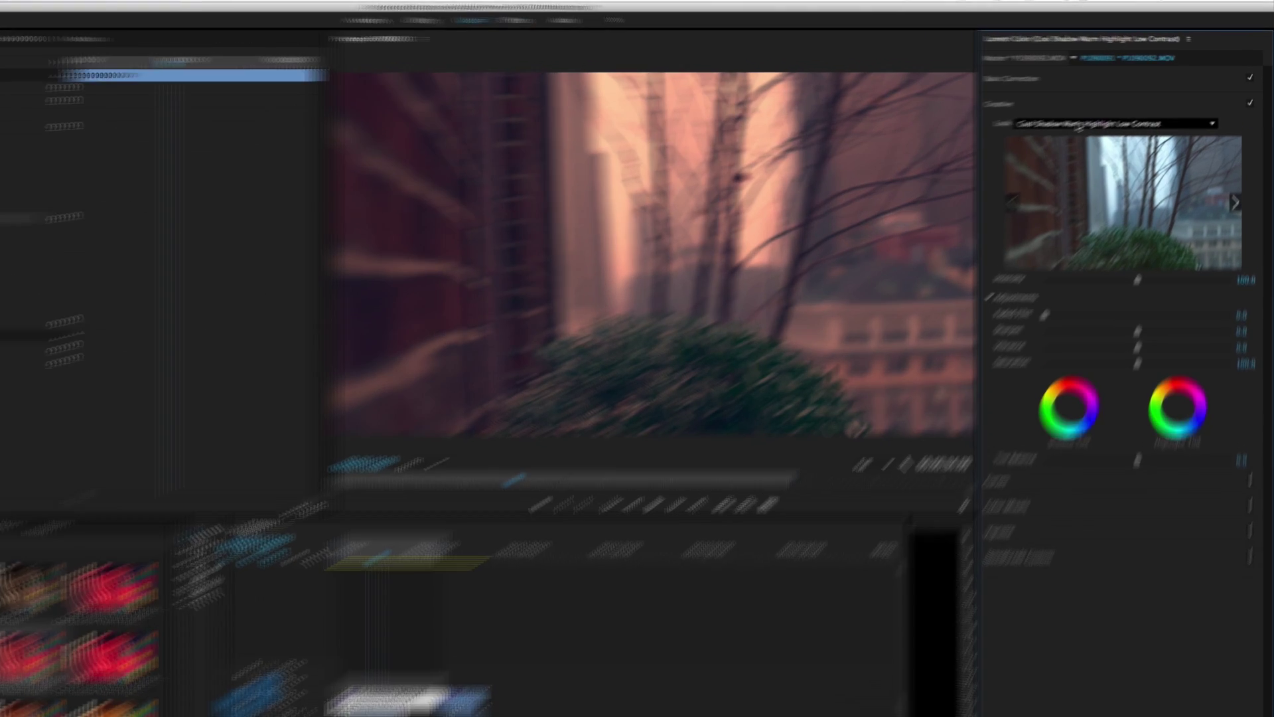
left_click(1116, 111)
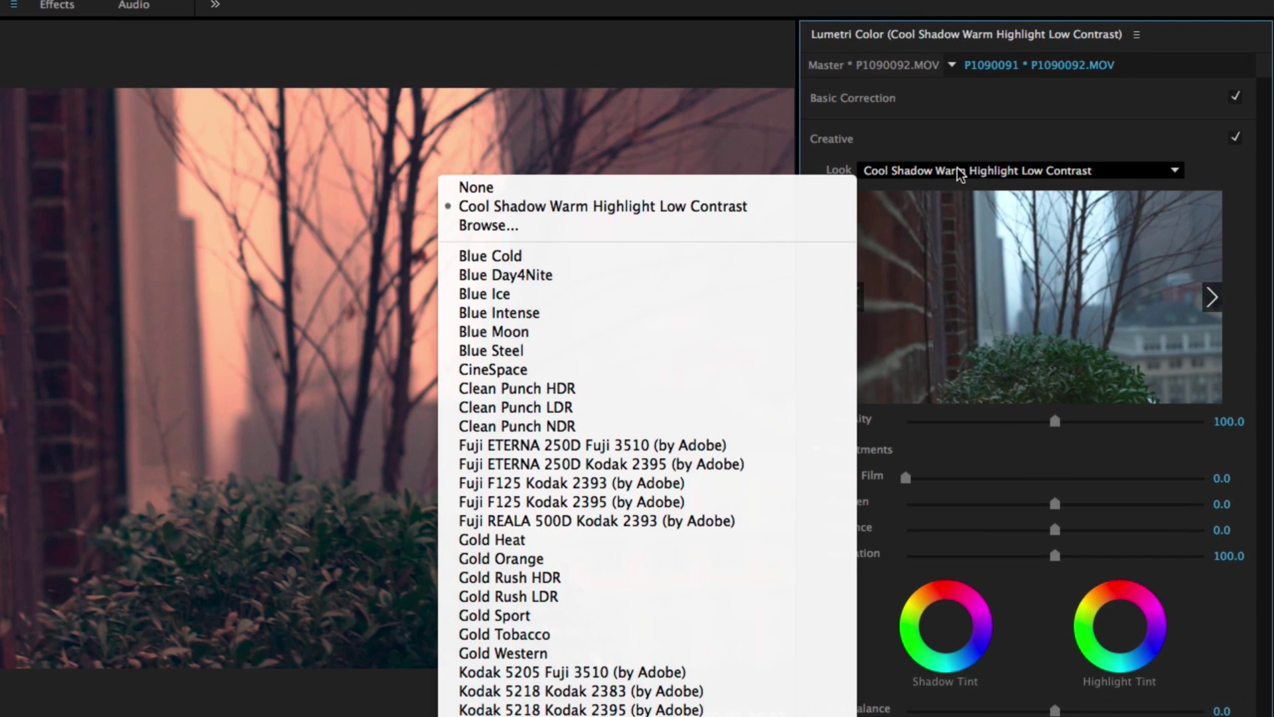
left_click(1022, 150)
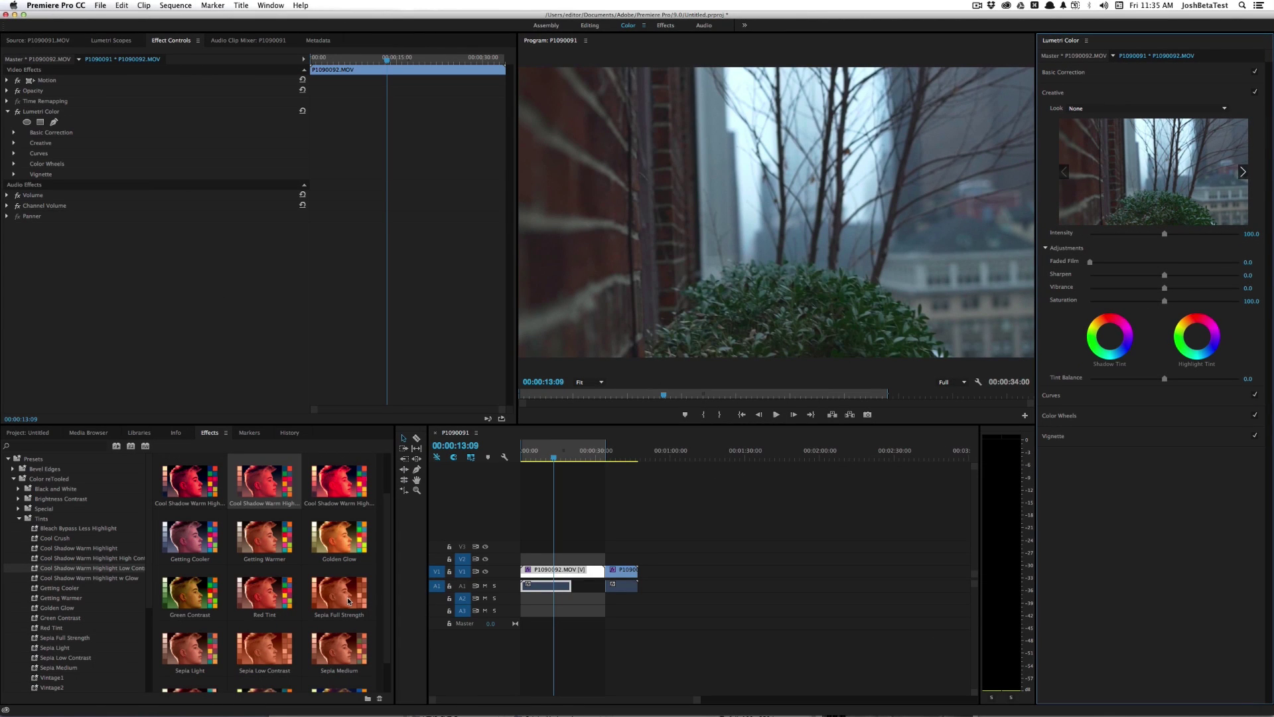
Try the Vintage3 tint preset on P1090092.MOV with a short playback, and delete the Lumetri Color effect it added.
scroll(227, 596, "down", 1)
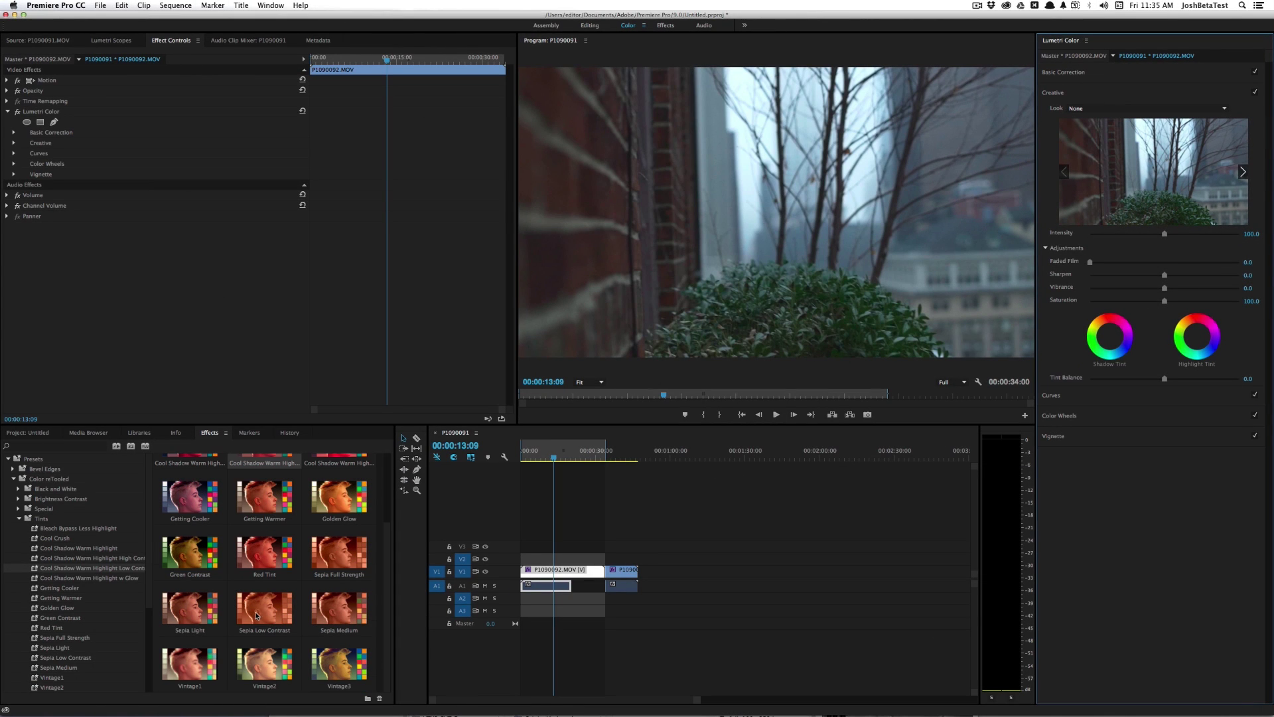
left_click_drag(321, 684, 542, 574)
key("space")
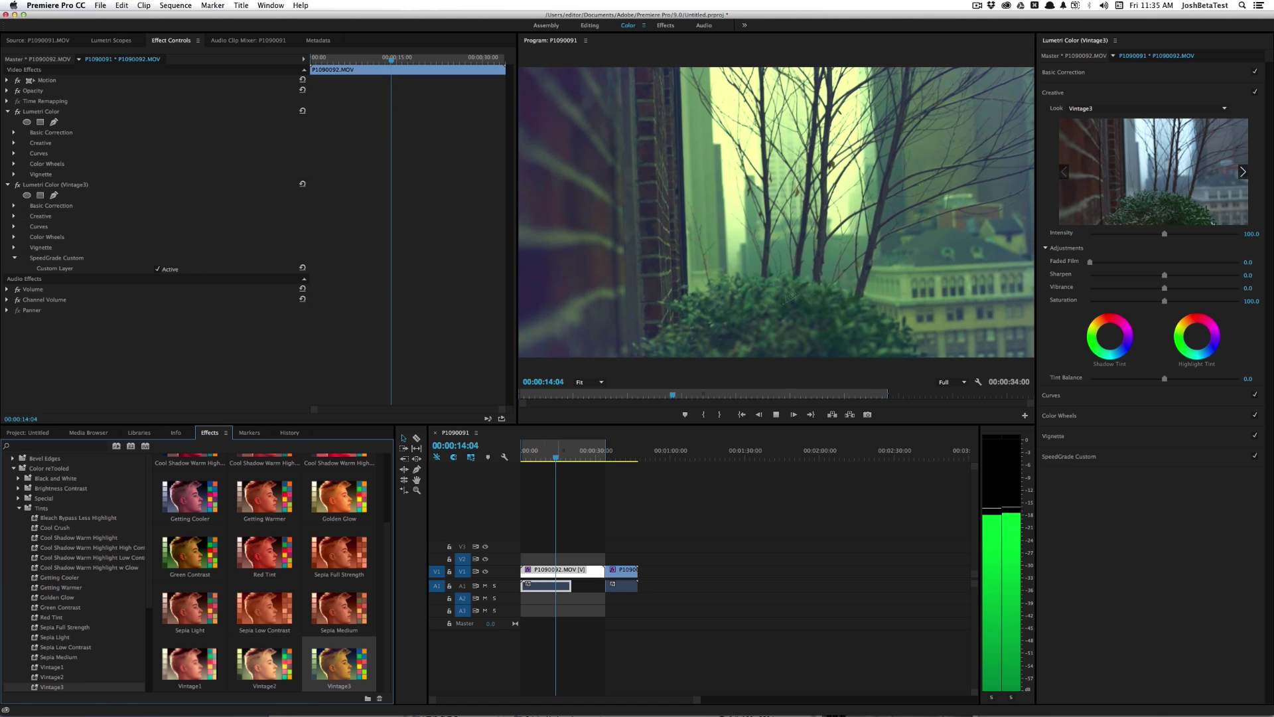
key("space")
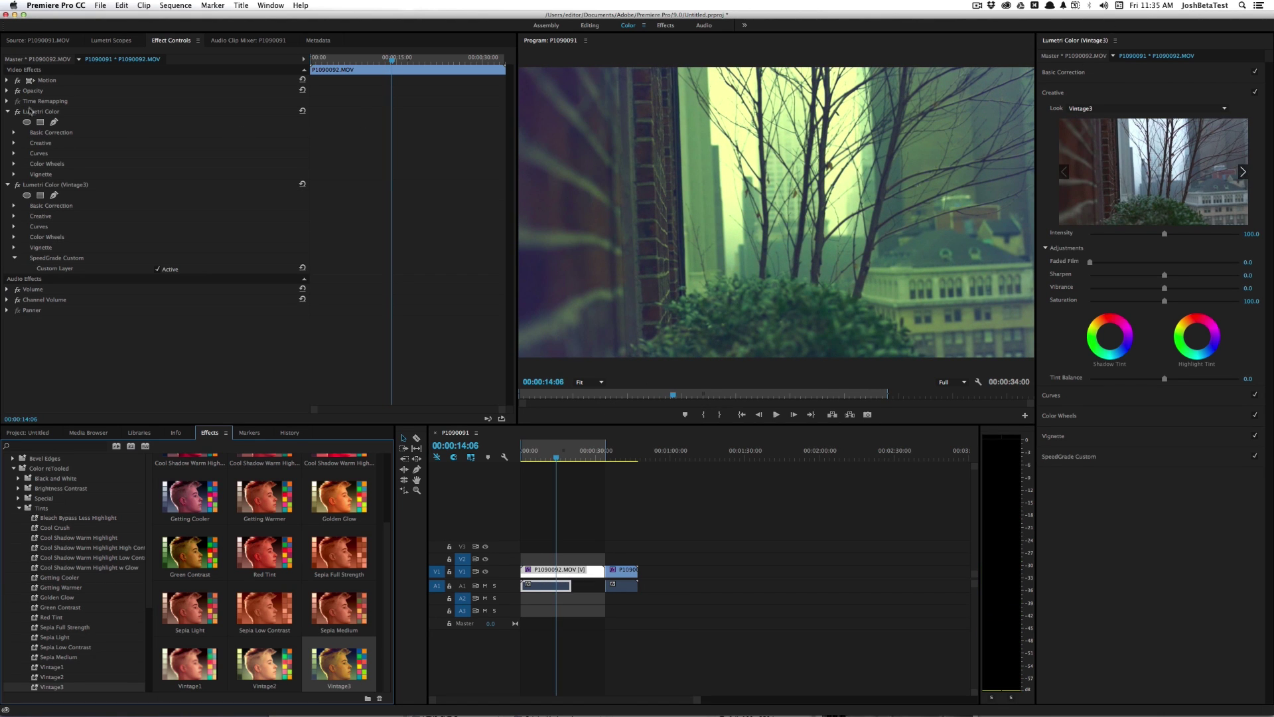
left_click(48, 185)
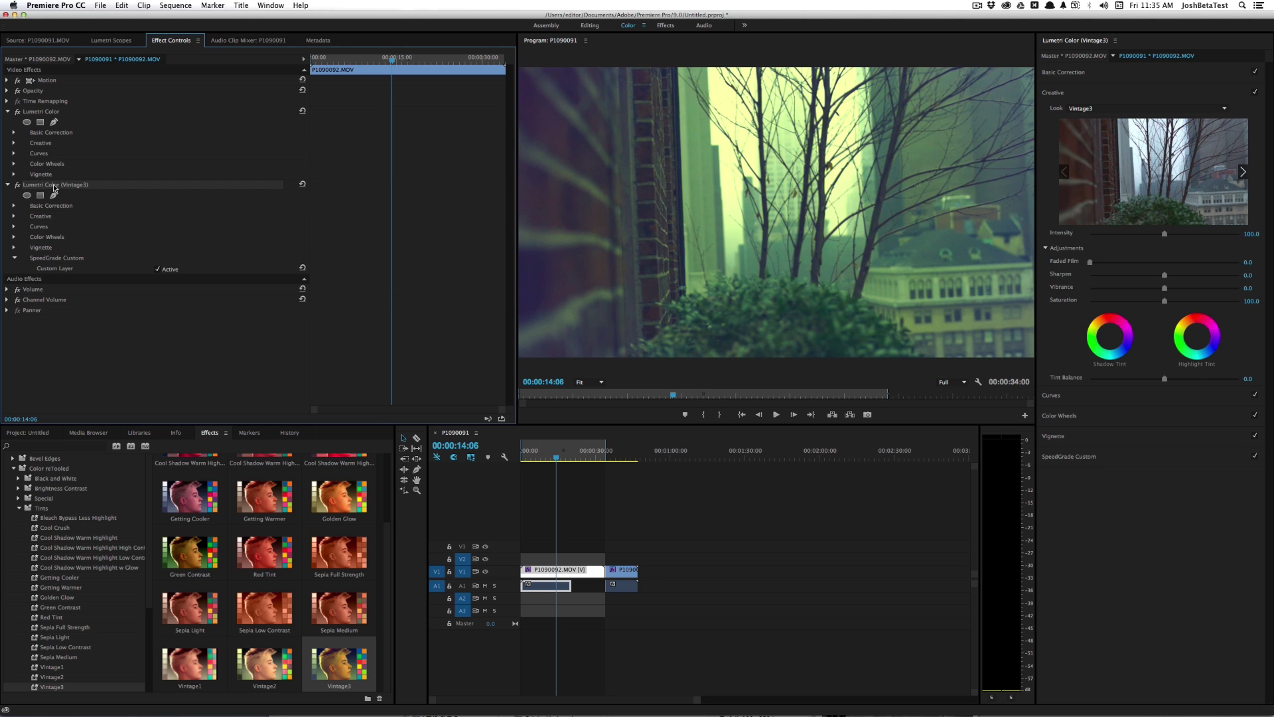
key("Delete")
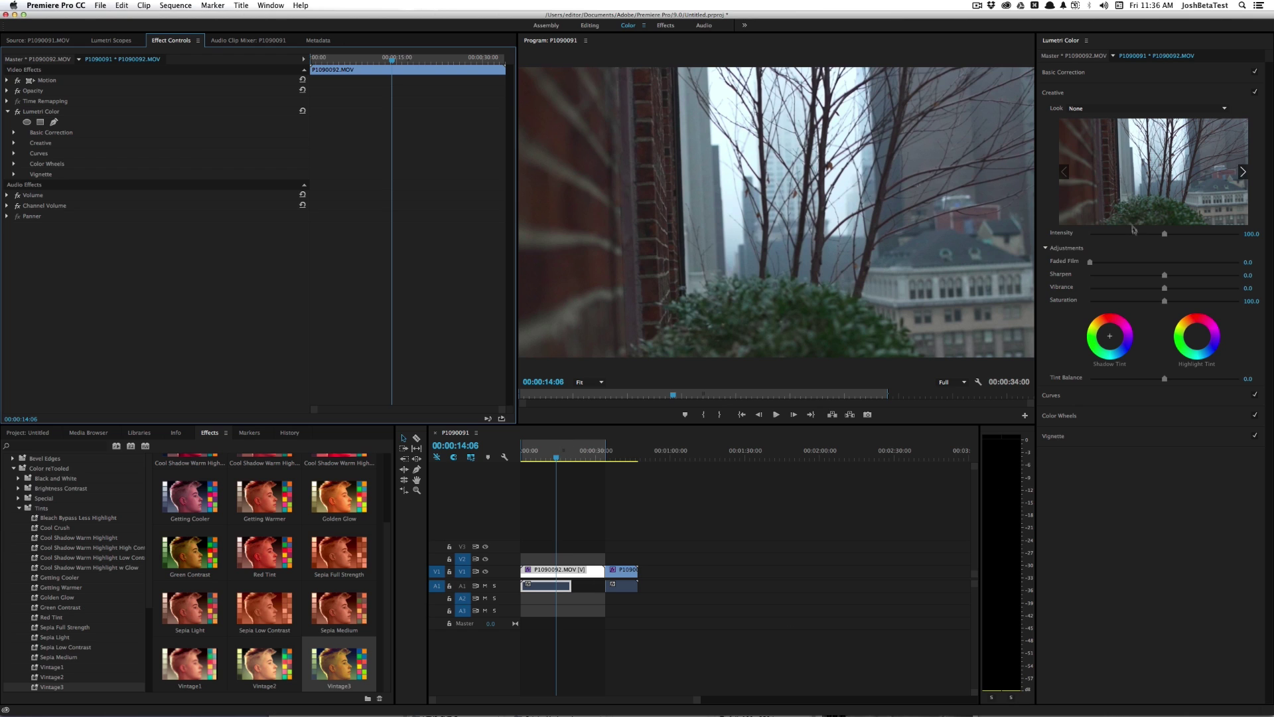
Load Golden Glow.look from the Color_reTooled folder as the Creative look of P1090092.MOV's remaining Lumetri Color effect.
left_click(1100, 112)
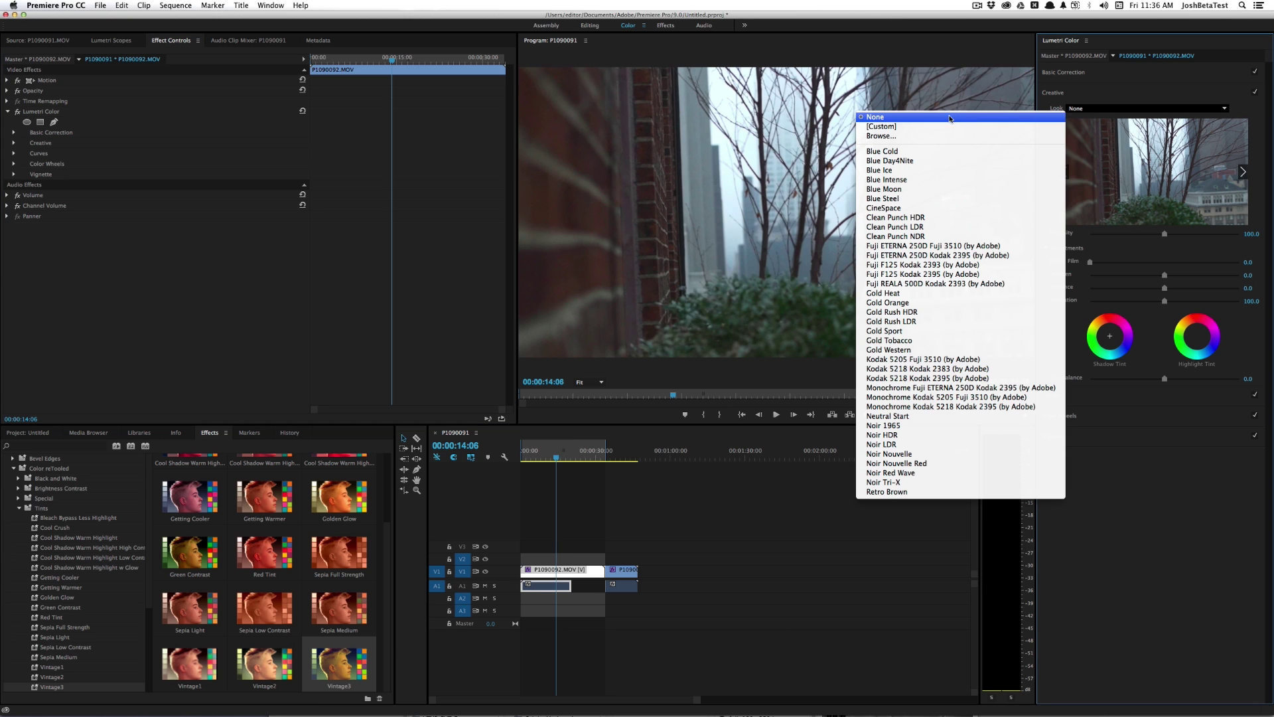
left_click(934, 136)
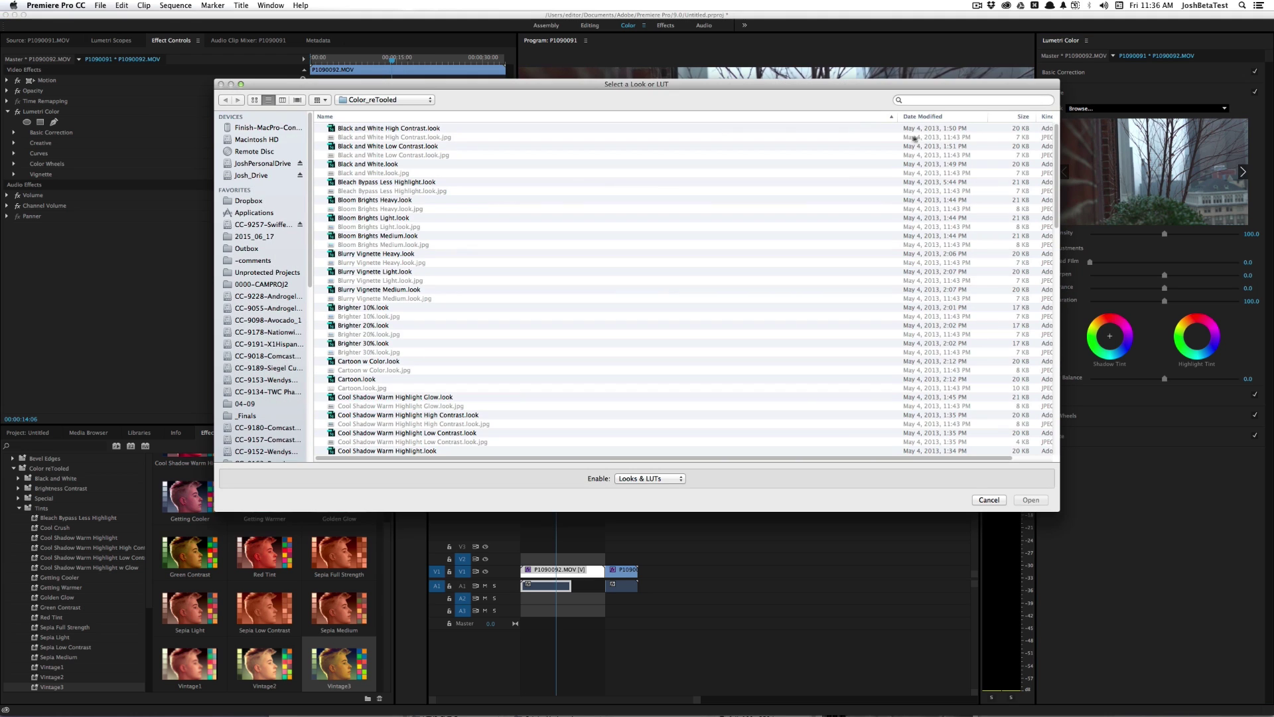
left_click(382, 101)
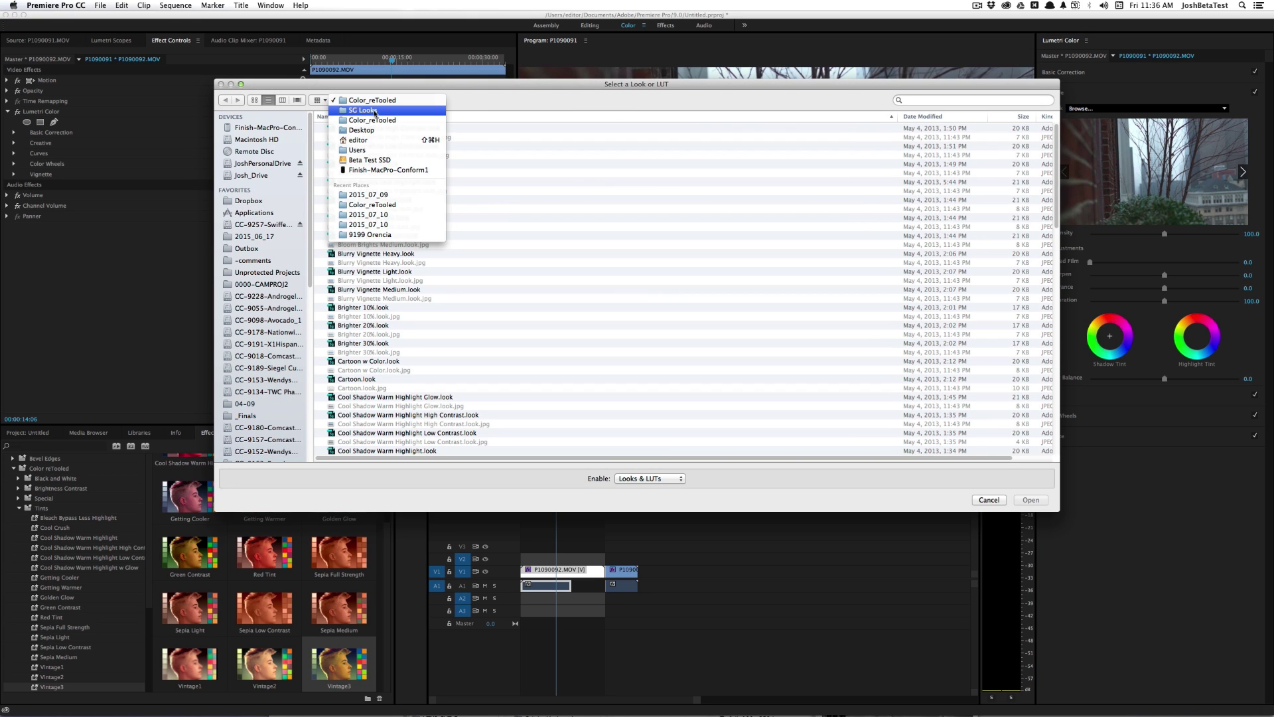
left_click(389, 101)
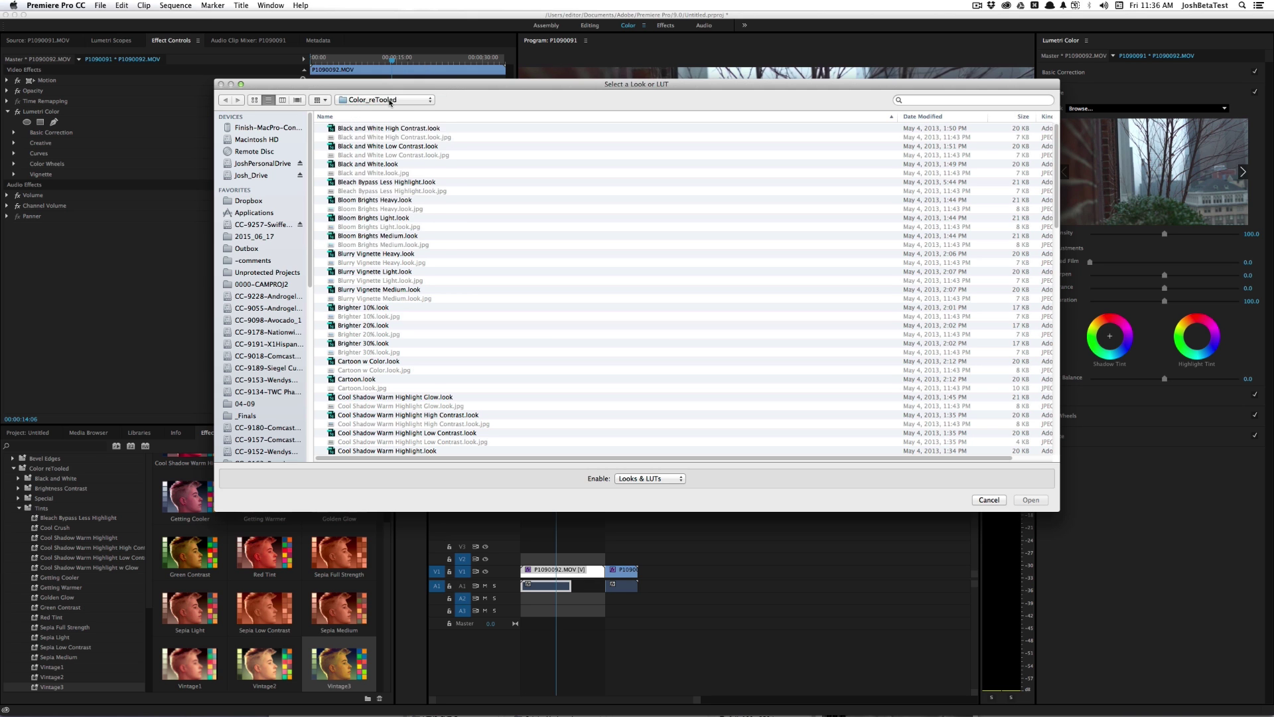
left_click(390, 101)
left_click(570, 106)
scroll(600, 392, "down", 10)
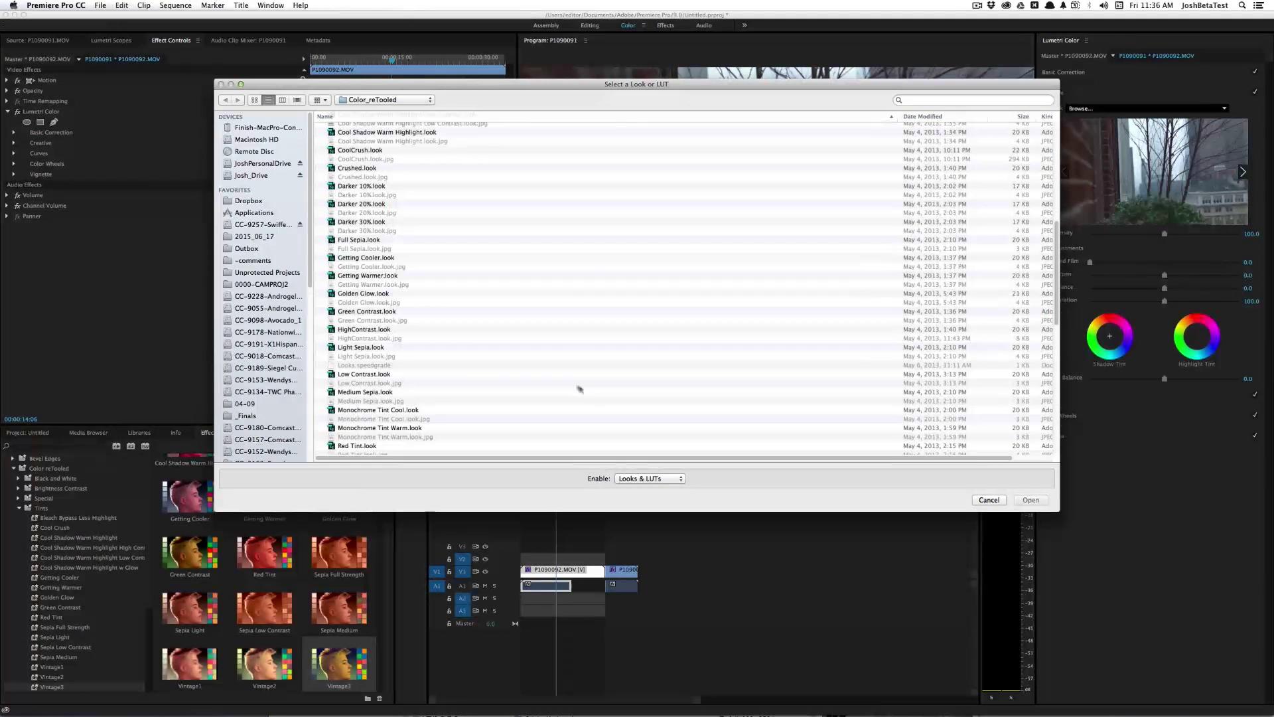
double_click(371, 294)
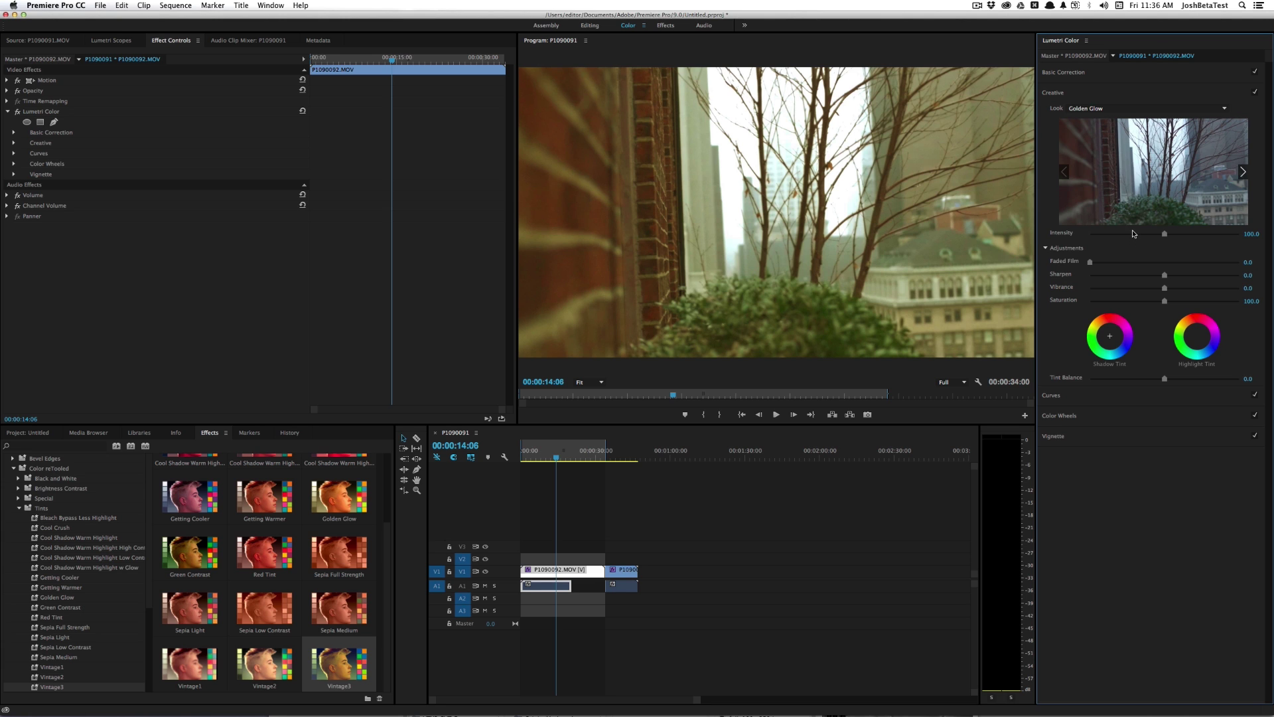
Reduce the Golden Glow look's intensity to about 54.7, and play the clip to preview the result.
left_click_drag(1132, 236, 1131, 235)
key("space")
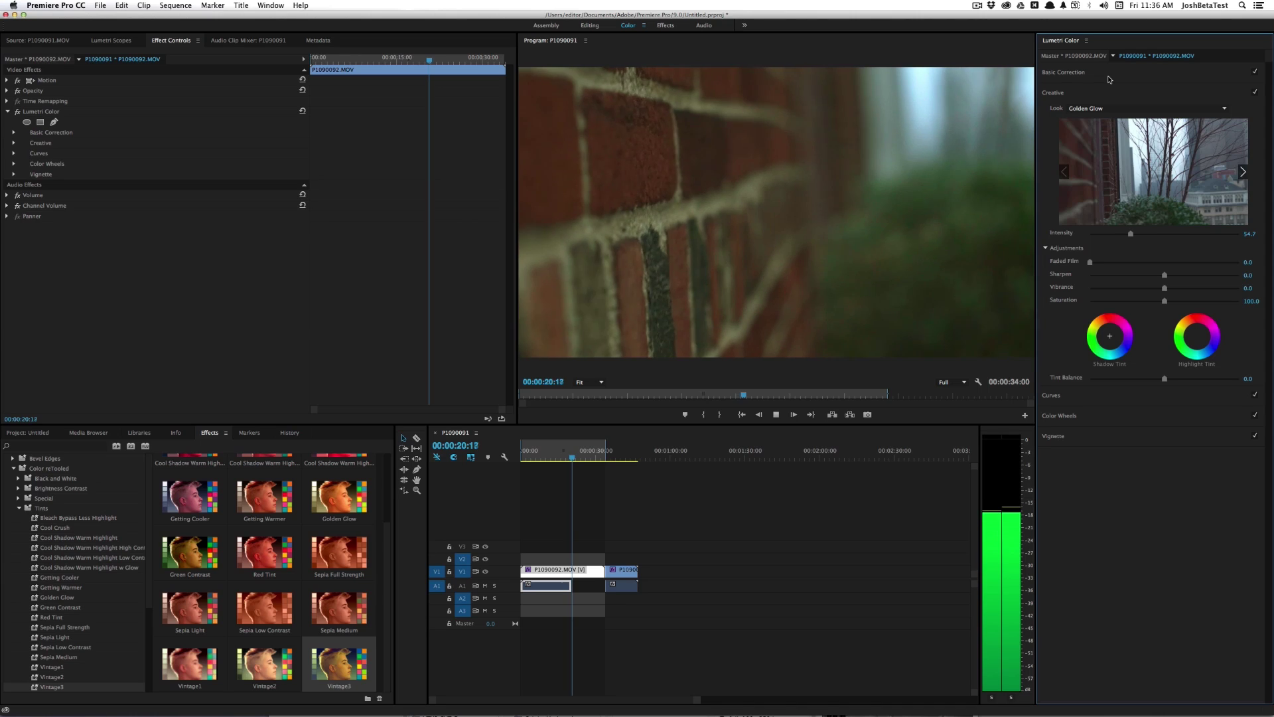
key("space")
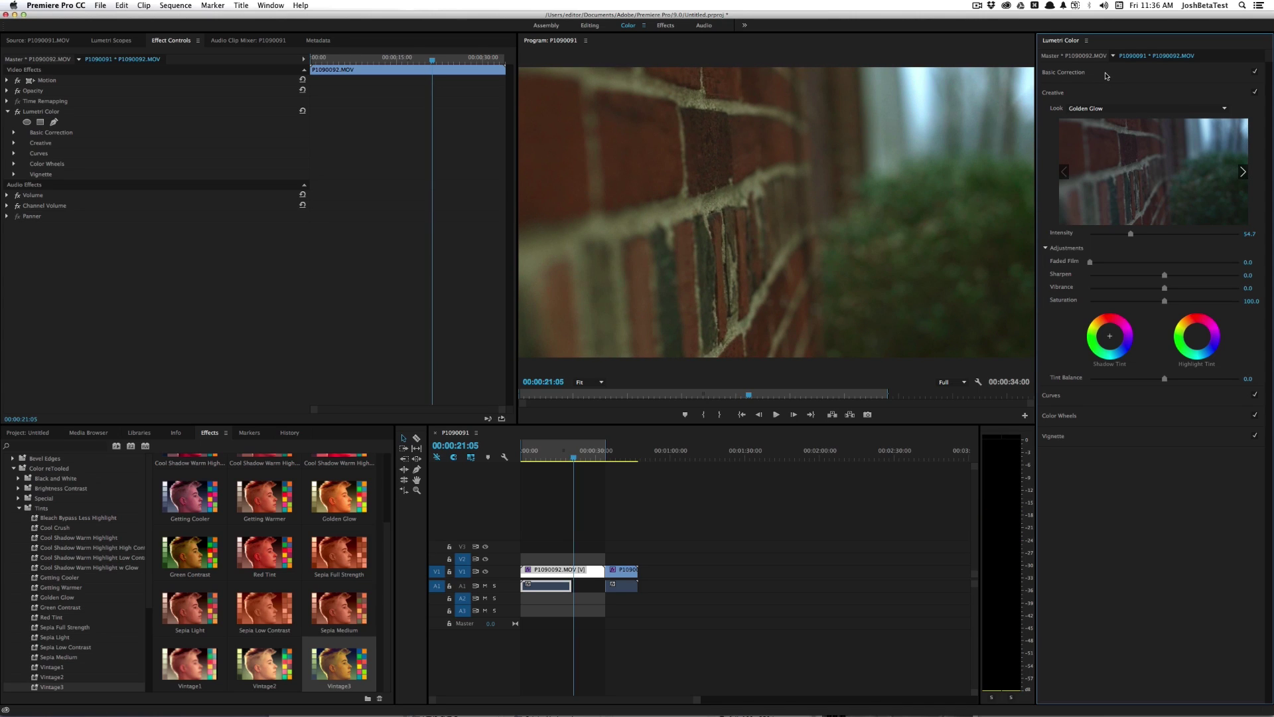
Raise the Contrast in the clip's Basic Correction settings to about 62.7.
left_click(1106, 76)
left_click(1181, 171)
left_click_drag(1182, 172, 1212, 172)
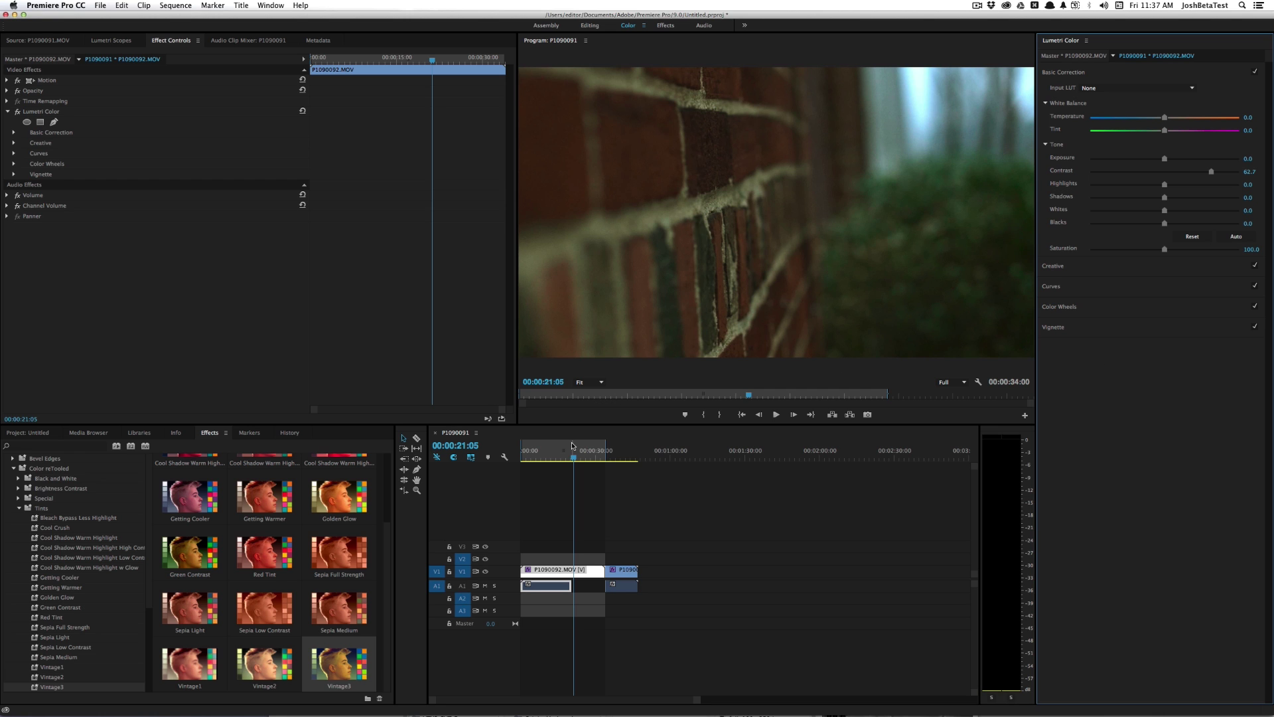
Add an elliptical mask to the Lumetri Color effect at 00:00:14:14, and greatly increase its feather.
left_click(557, 457)
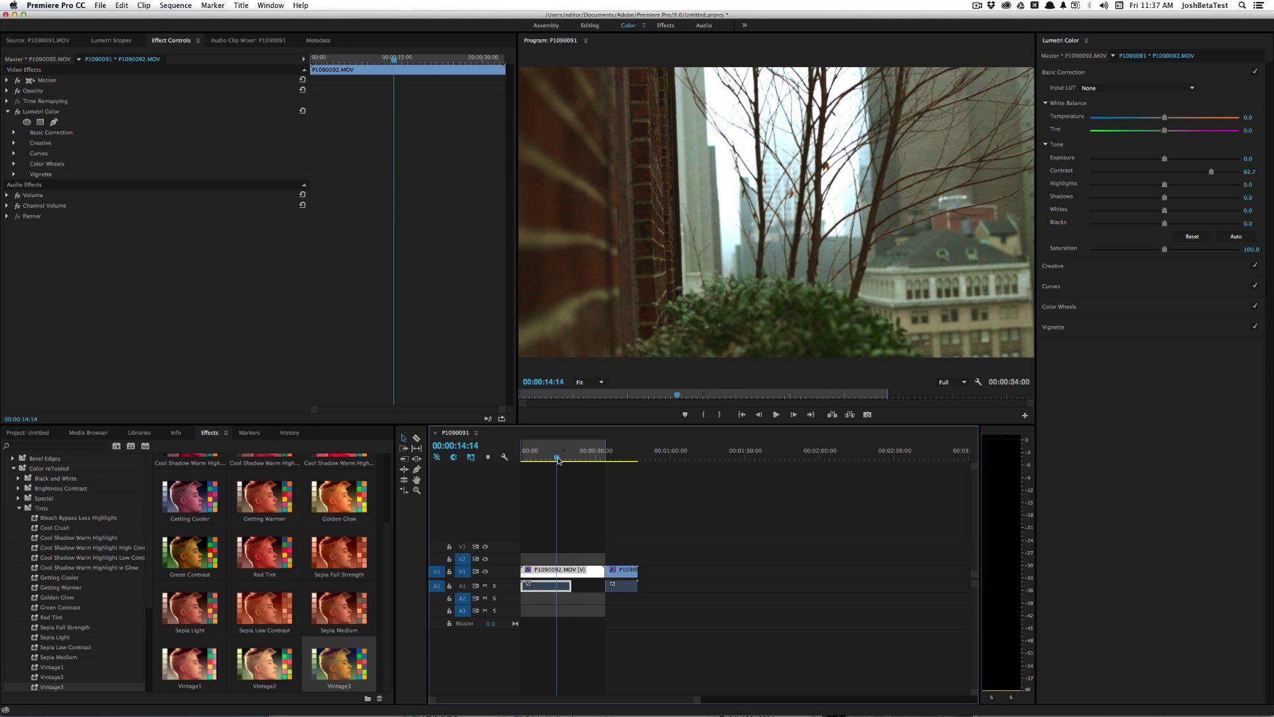
left_click(27, 123)
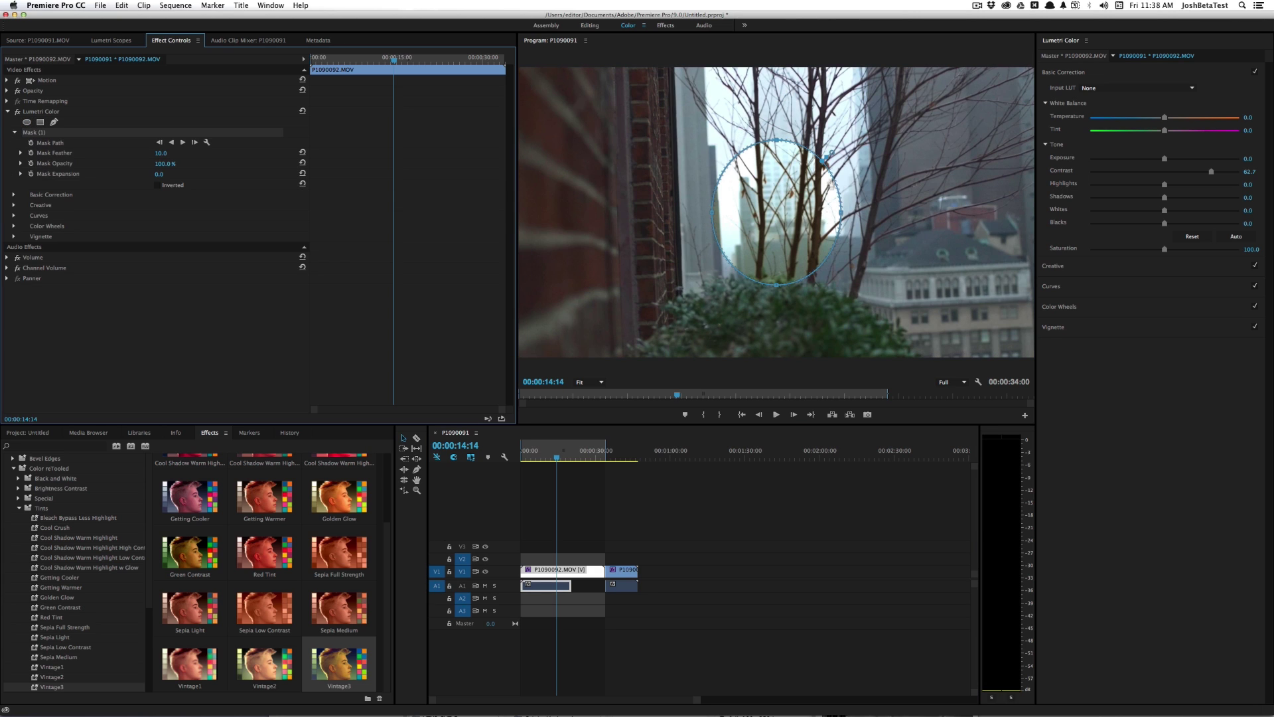
left_click(839, 162)
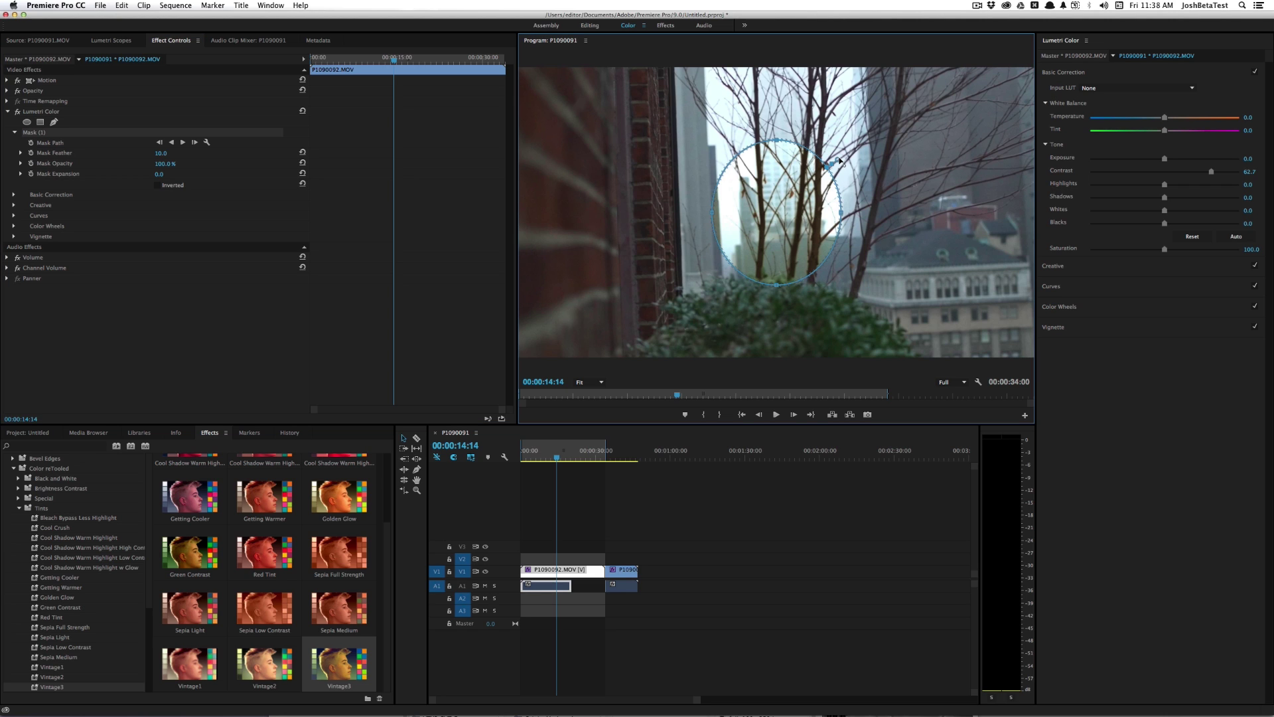
left_click_drag(839, 161, 862, 160)
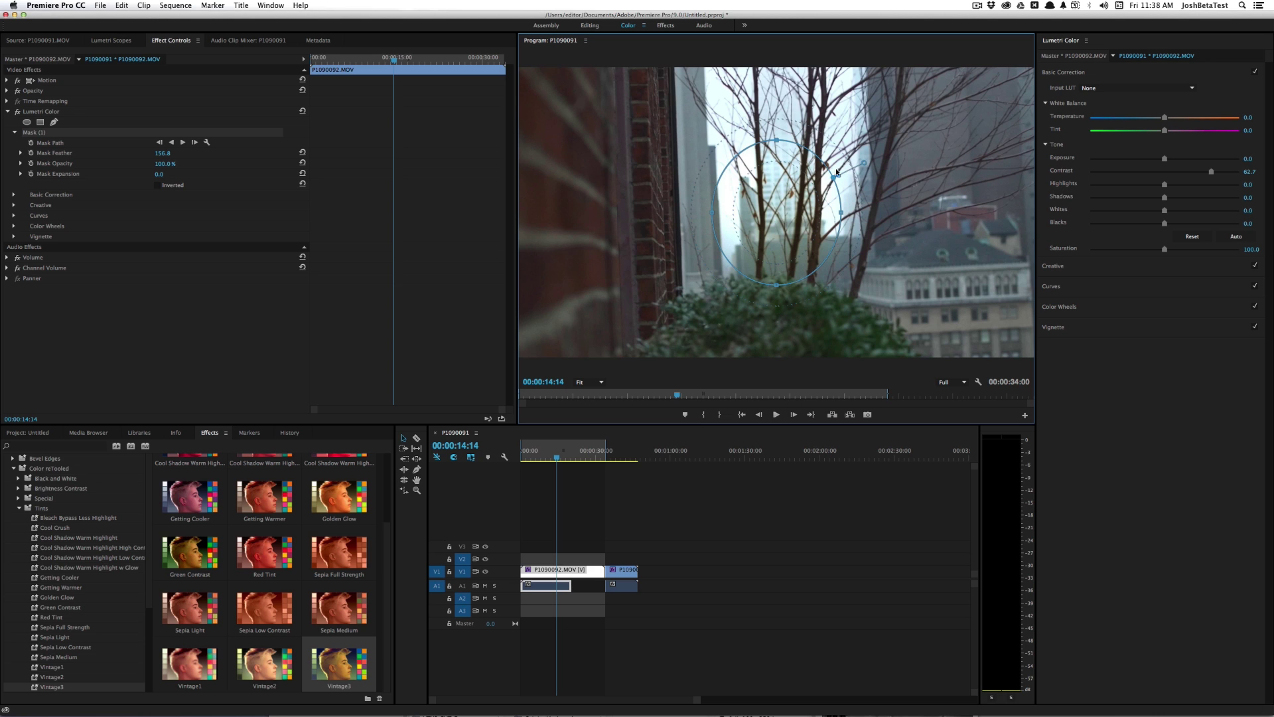
Stretch the elliptical mask taller, and move it over the domed building in the frame.
left_click_drag(773, 144, 776, 79)
left_click_drag(785, 172, 920, 260)
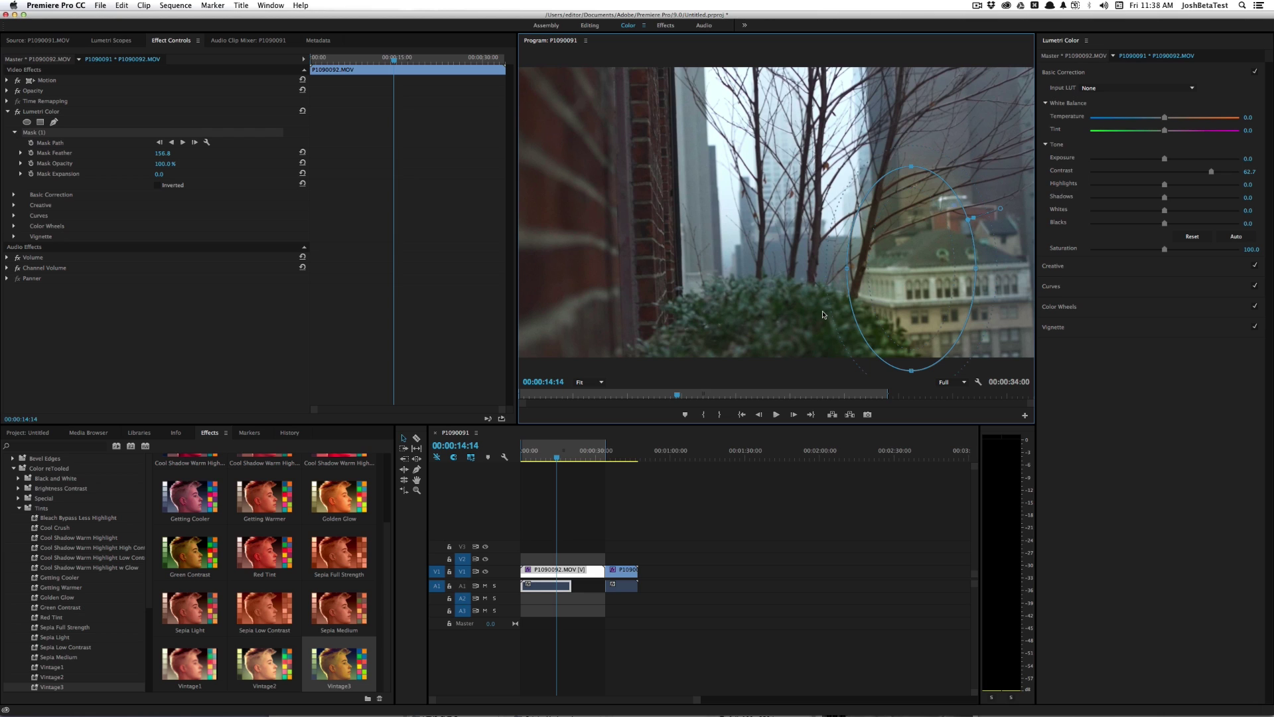